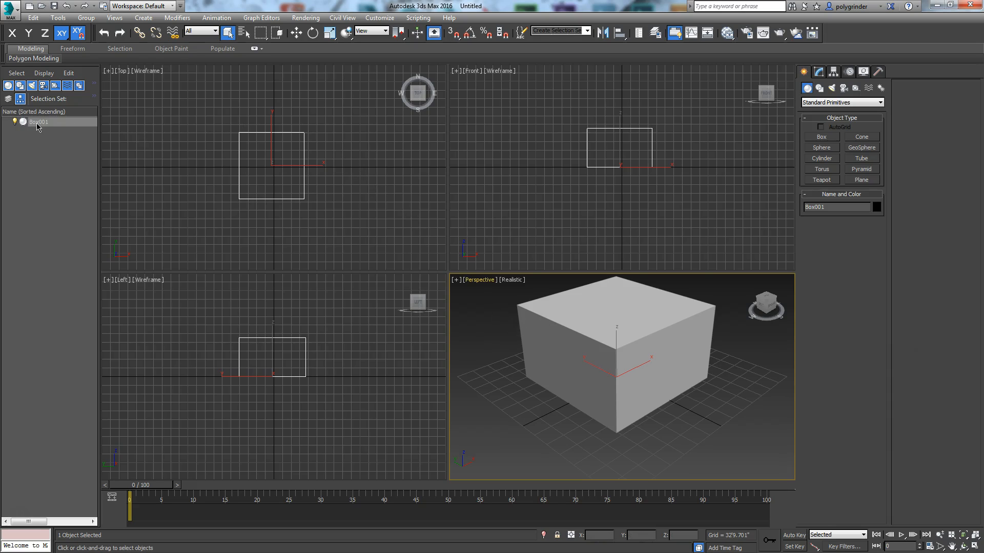
Rename the selected box object to Cube
left_click(818, 71)
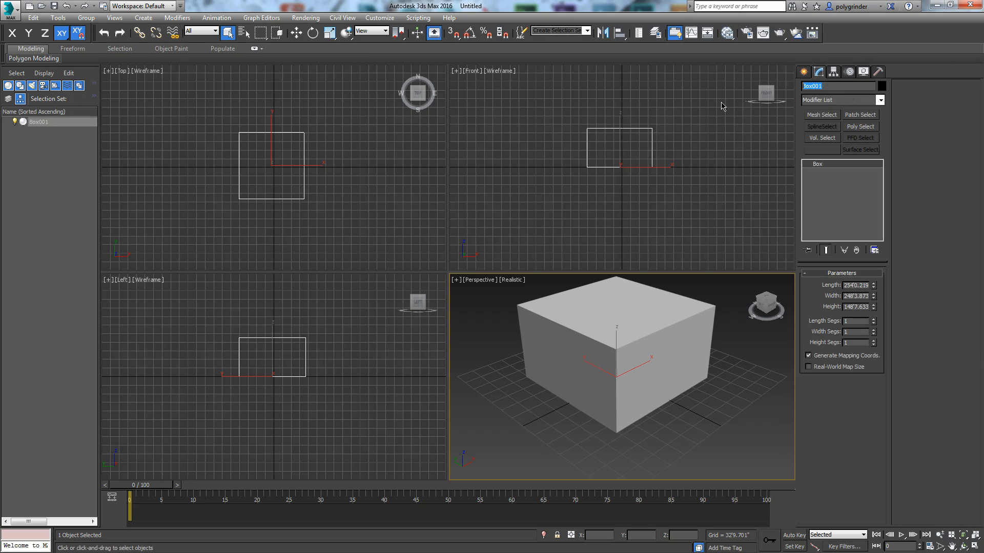
type("Cube")
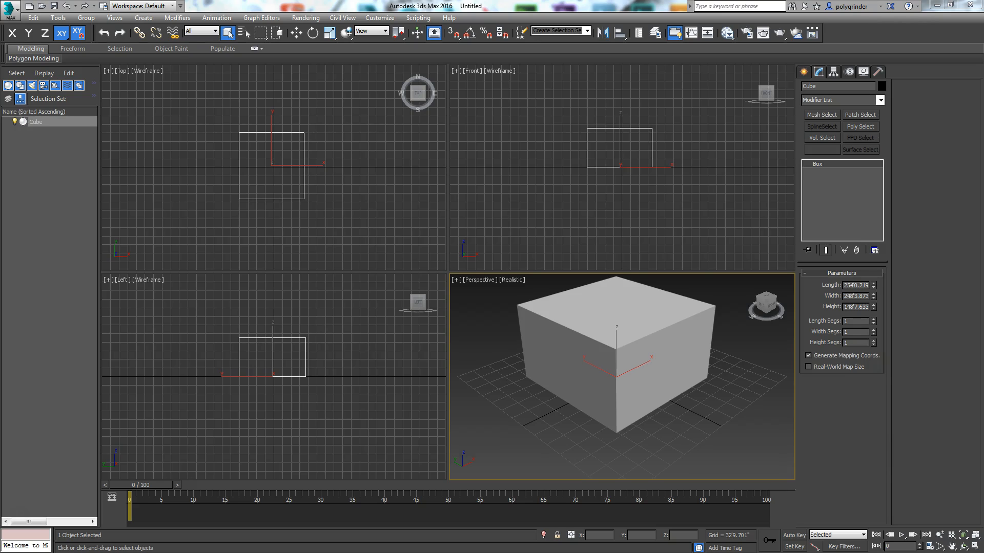
Bring the Windows Explorer window of the 3dsMax Projects folder into view, make it taller and narrower, and move it off screen again
left_click_drag(0, 148, 604, 86)
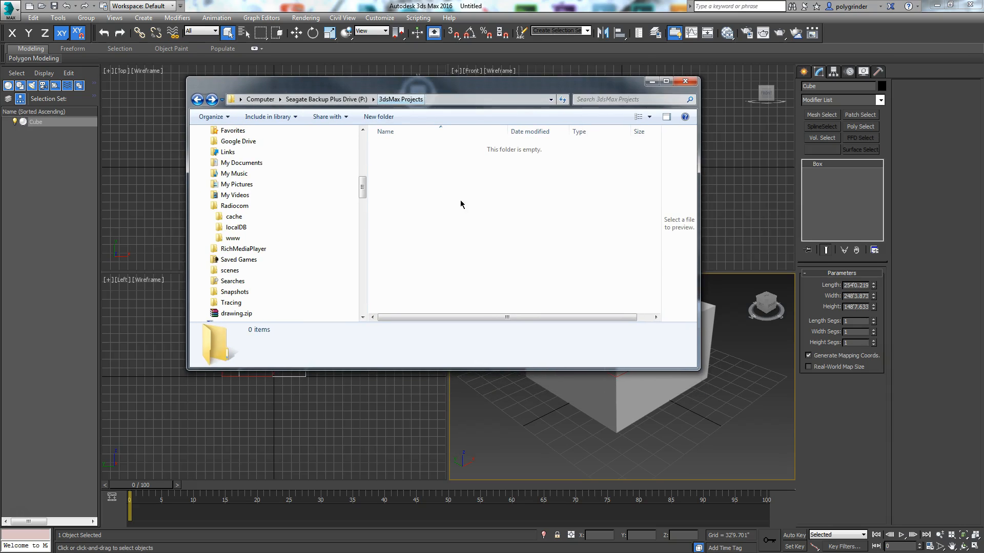
left_click_drag(699, 368, 671, 436)
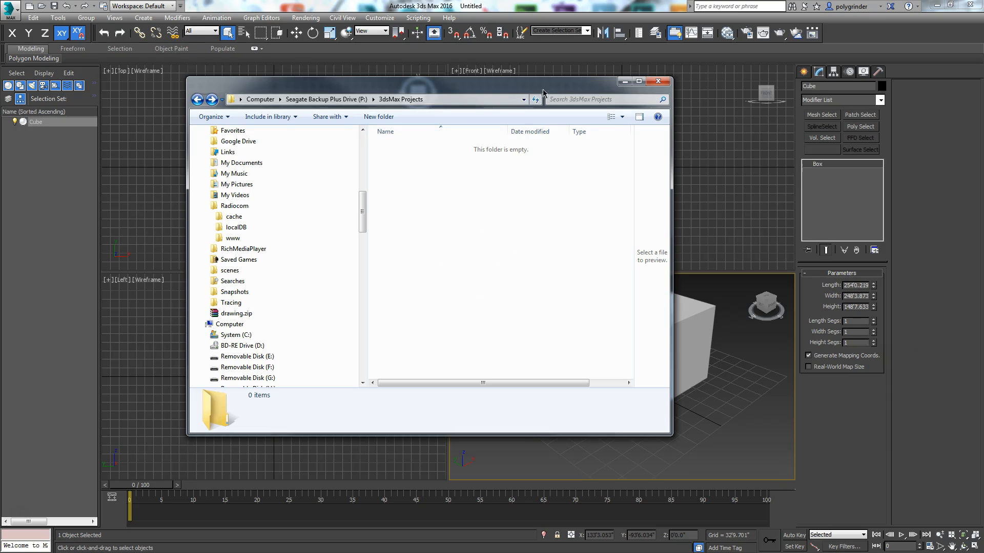
left_click_drag(548, 86, 0, 86)
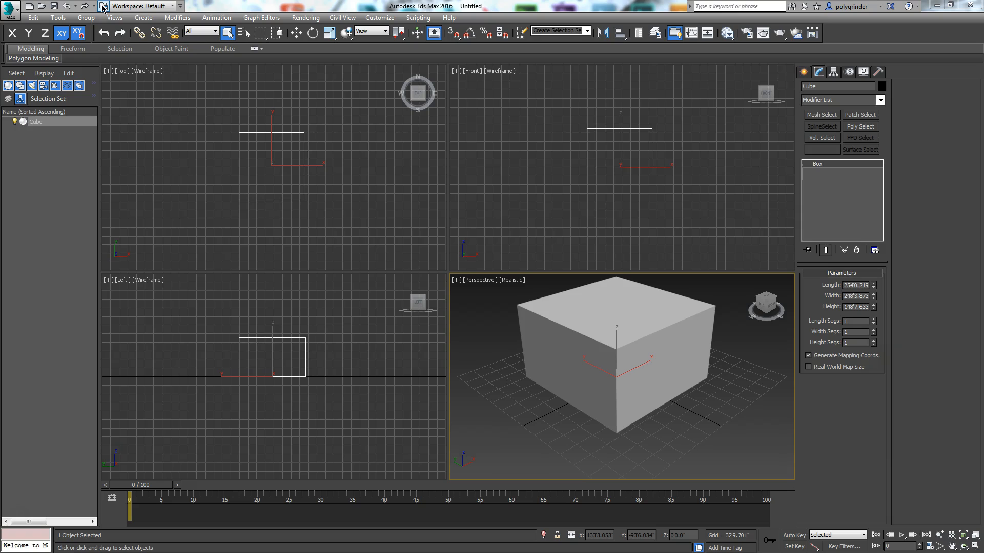
Start setting the project folder and select 3dsMax Projects on Seagate Backup Plus Drive (P:) as the parent location
left_click(103, 7)
left_click_drag(505, 203, 237, 63)
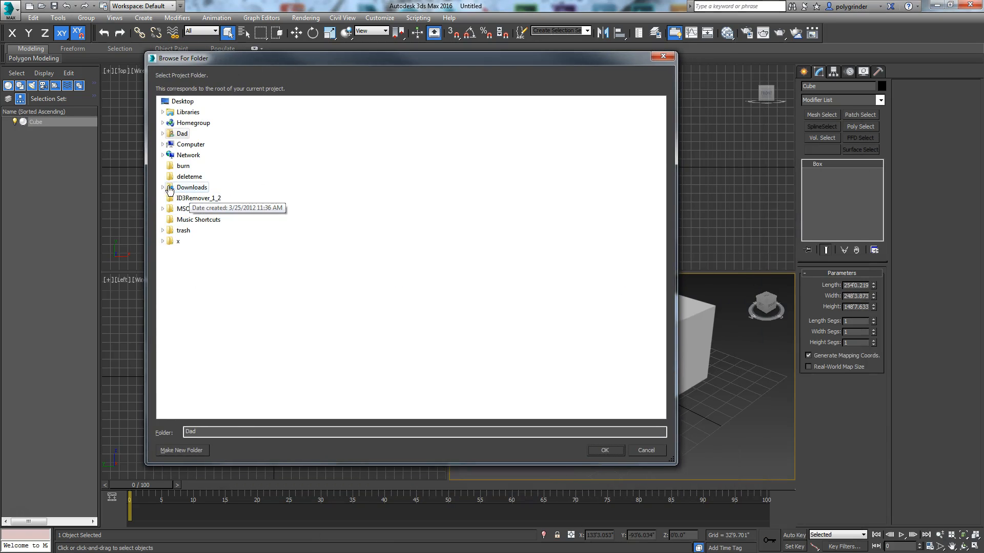
left_click(162, 144)
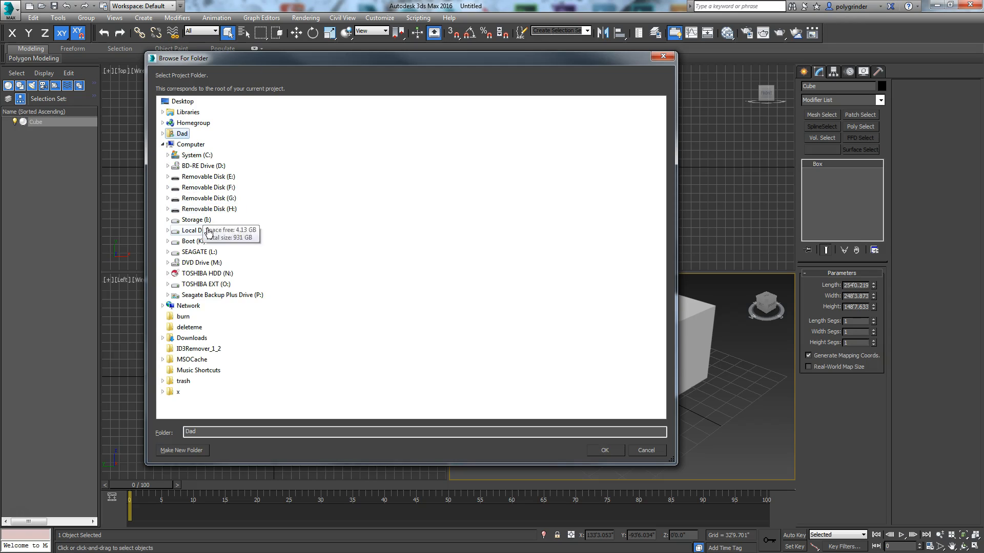
left_click(216, 295)
scroll(209, 334, "down", 3)
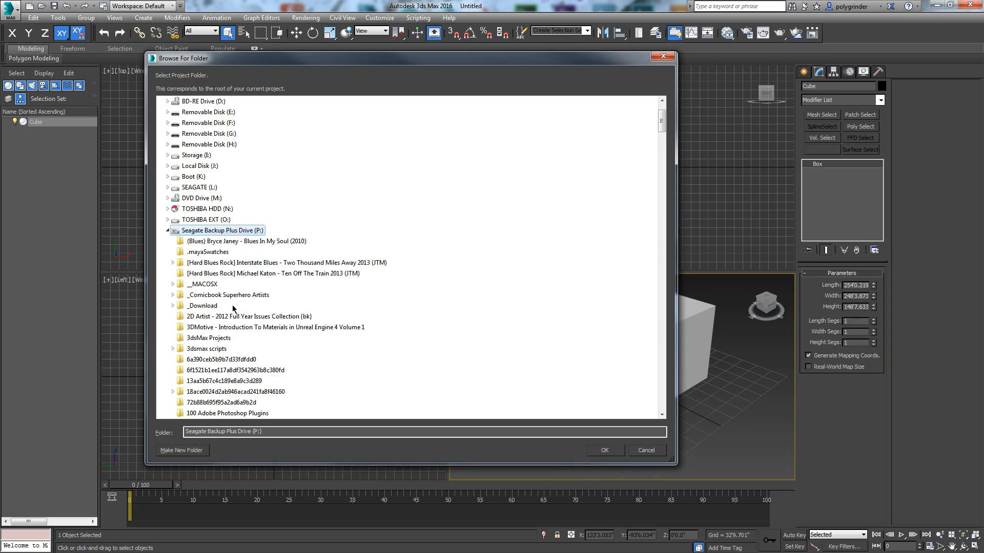
left_click(208, 307)
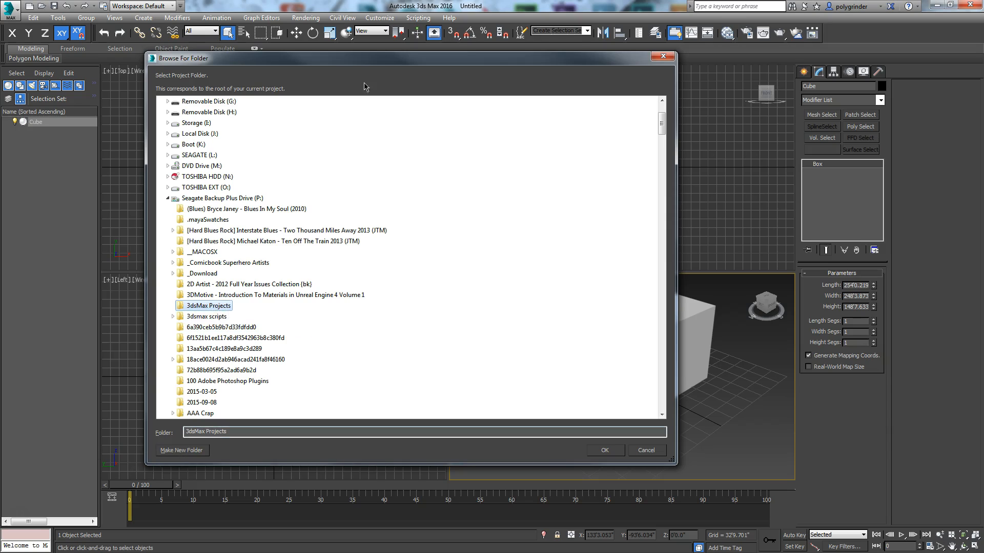
left_click_drag(339, 63, 390, 13)
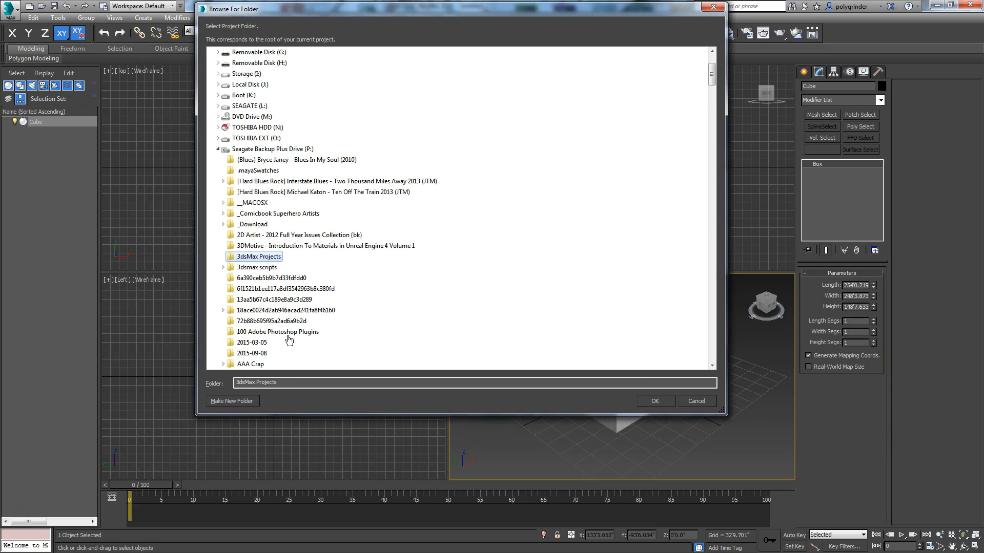
Create a new folder named Weel 1 inside the 3dsMax Projects folder
left_click(231, 404)
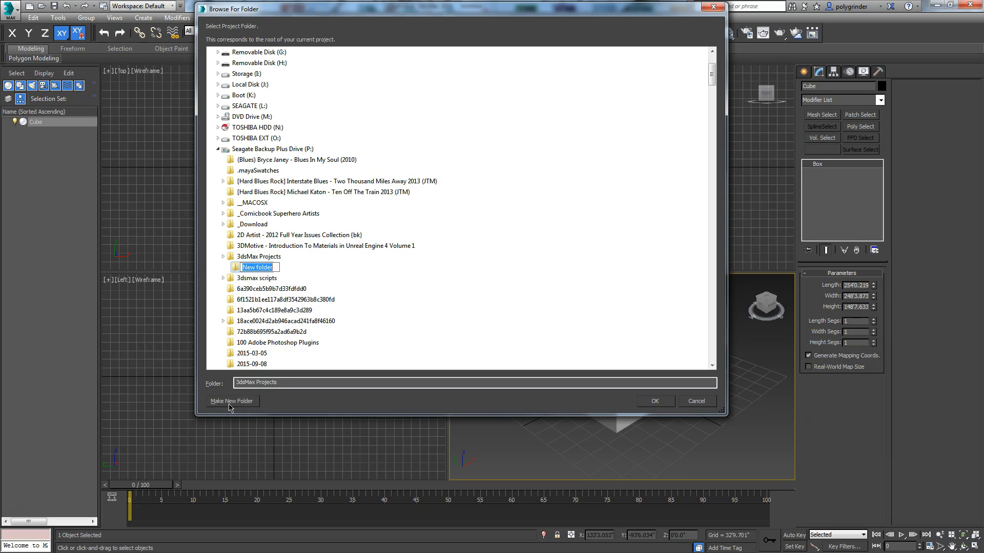
type("Weel 1")
key("Return")
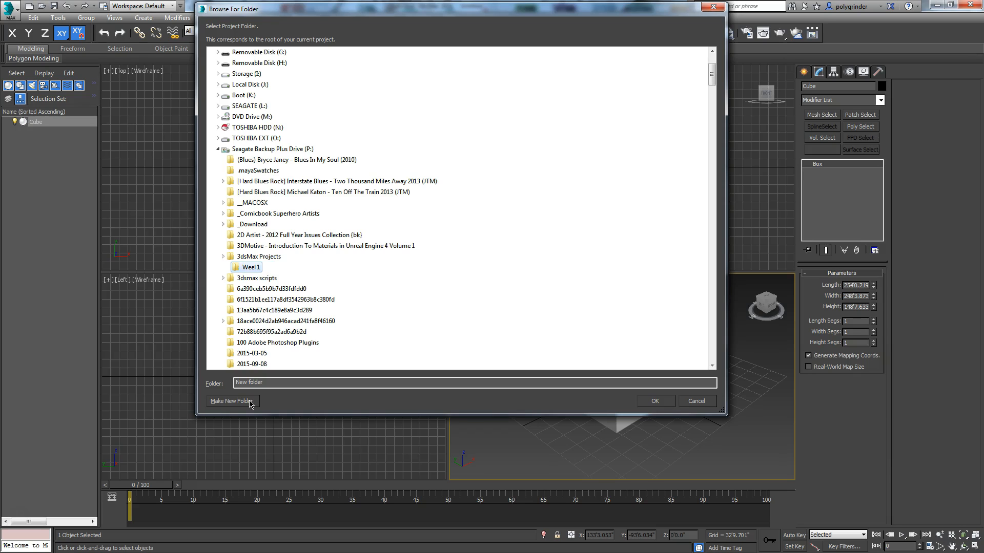
Select the new Weel 1 folder and confirm it as the current project folder
left_click(247, 276)
left_click(246, 270)
scroll(247, 310, "down", 3)
left_click(251, 279)
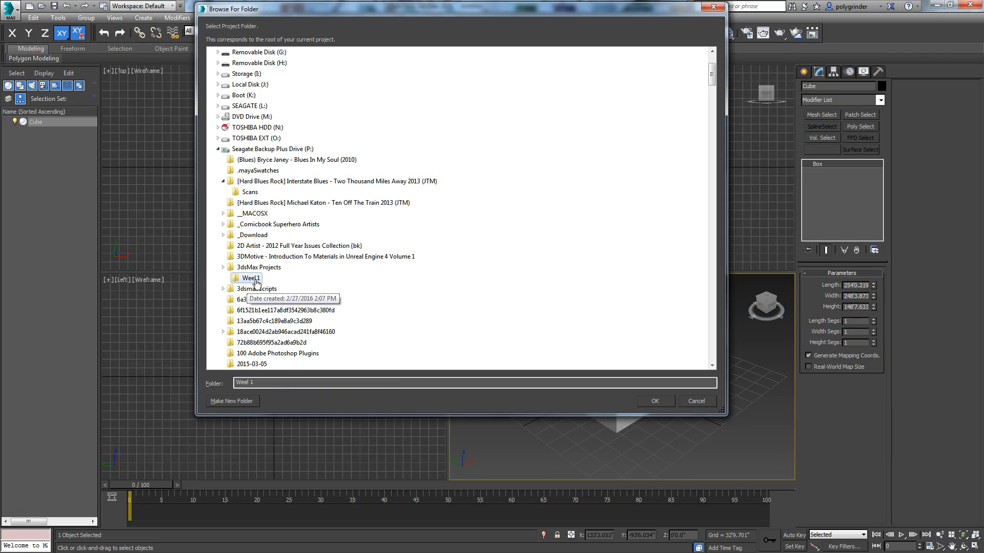
left_click(656, 402)
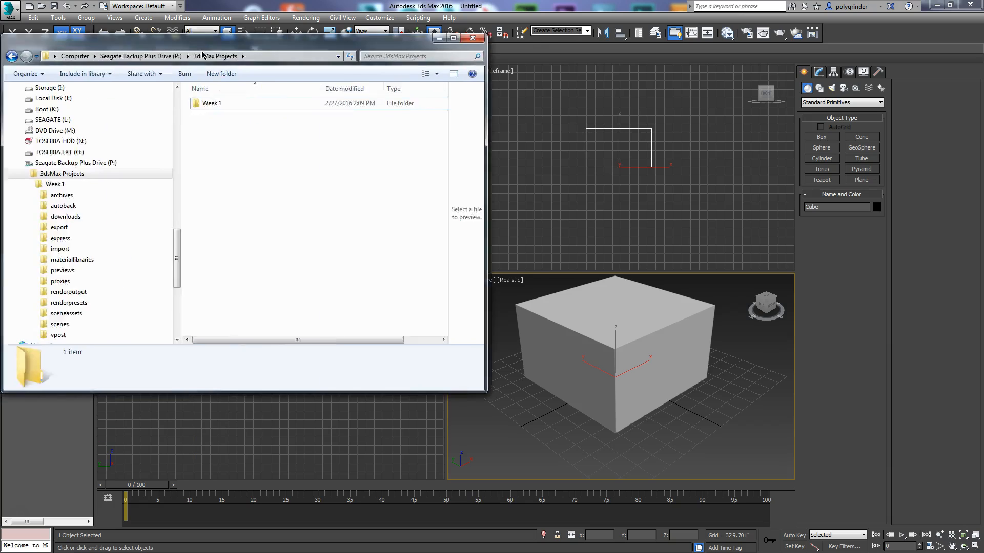
Switch to Windows Explorer, open the Week 1 project folder and examine its generated subfolders, from archives and autoback through renderoutput to sceneassets
left_click_drag(249, 16, 404, 66)
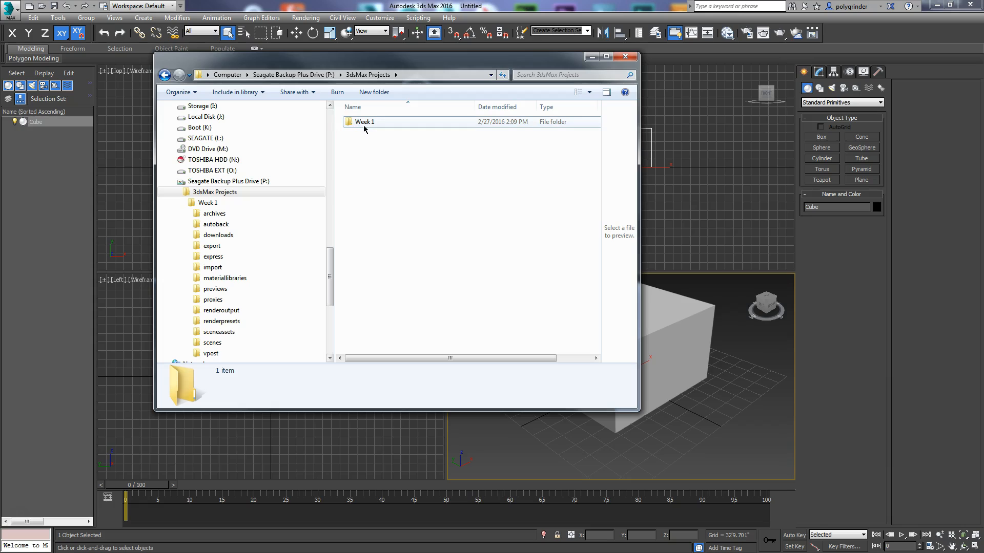
double_click(345, 122)
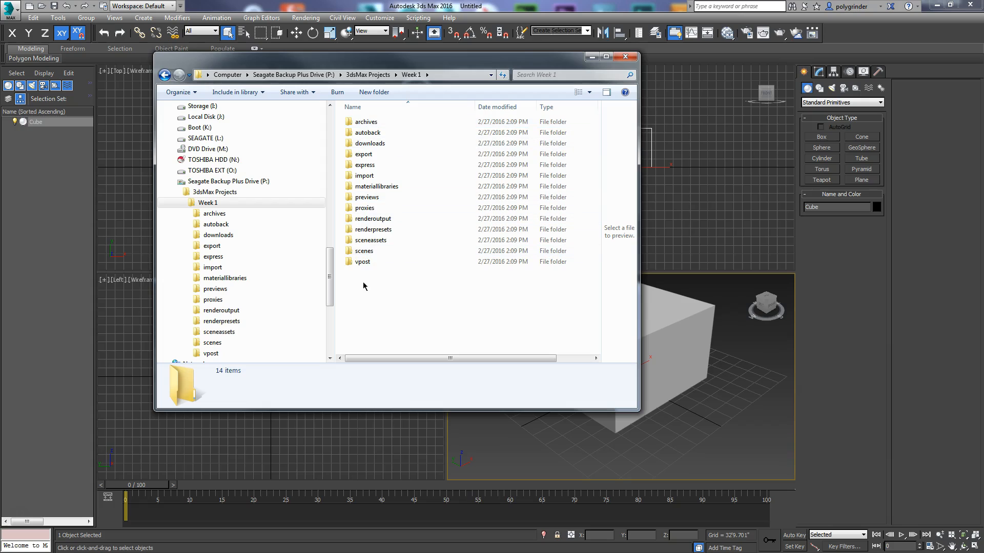
left_click(371, 124)
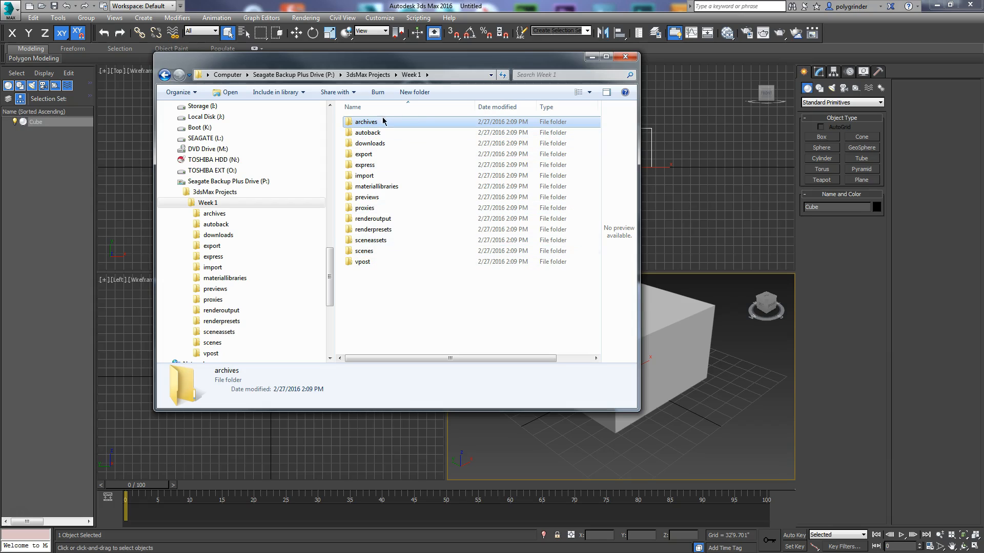
left_click(367, 133)
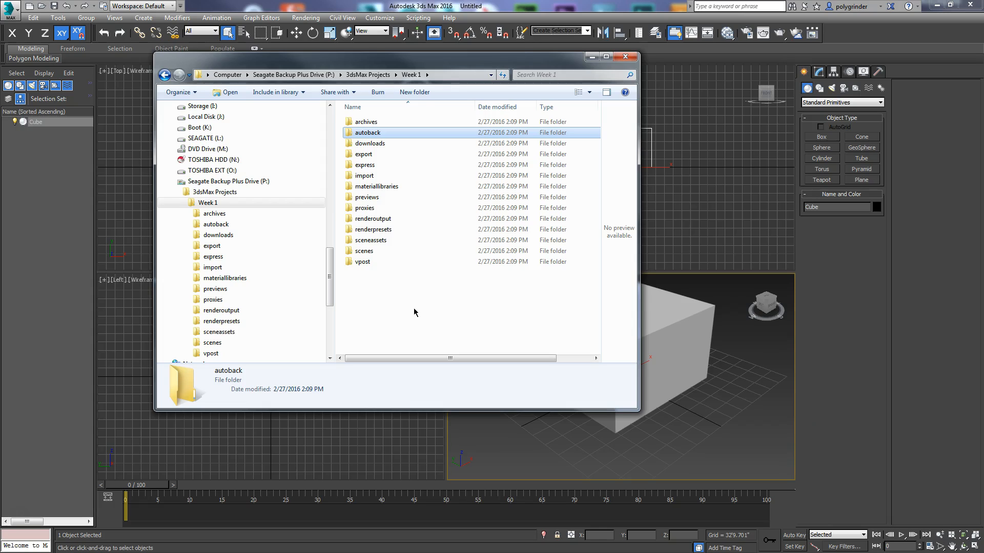
left_click(365, 155)
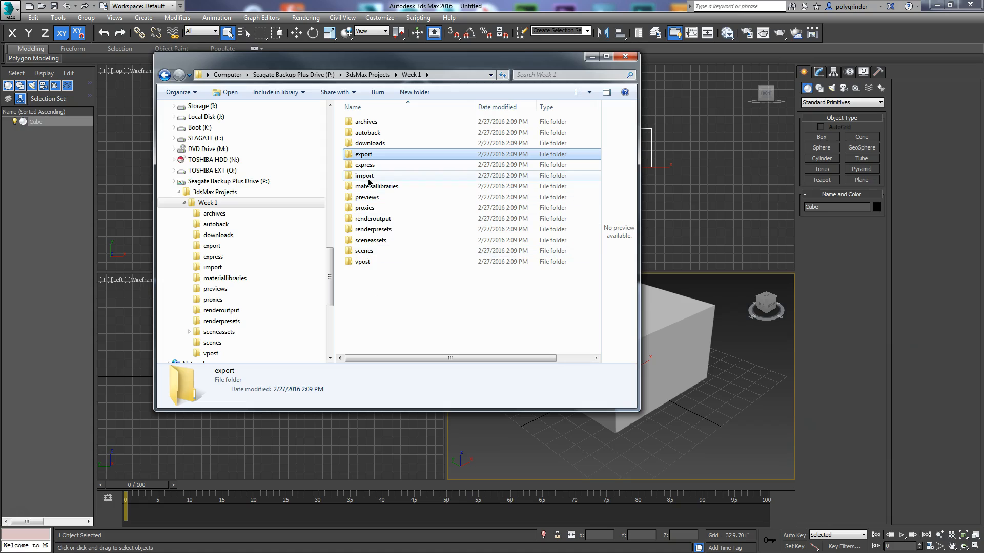
left_click(366, 176)
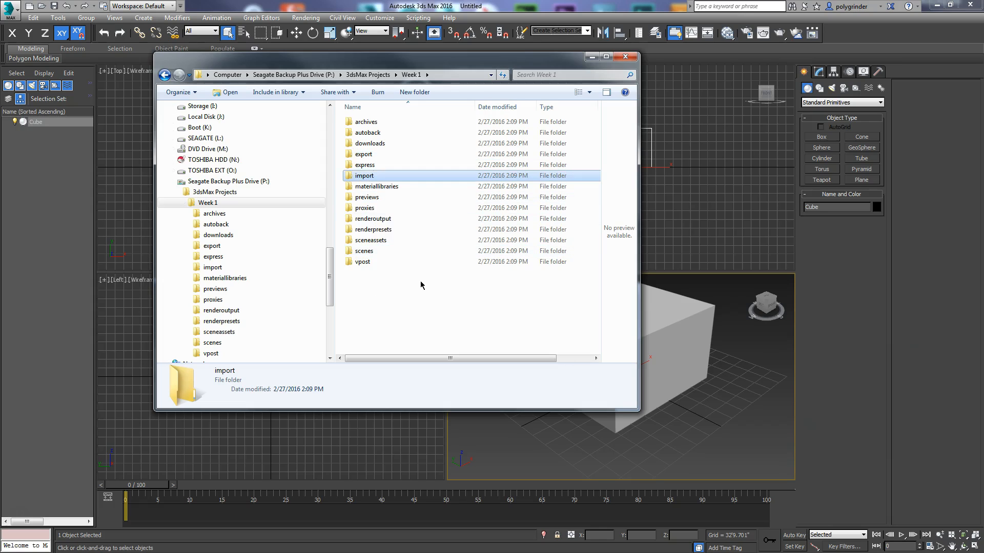
left_click(379, 187)
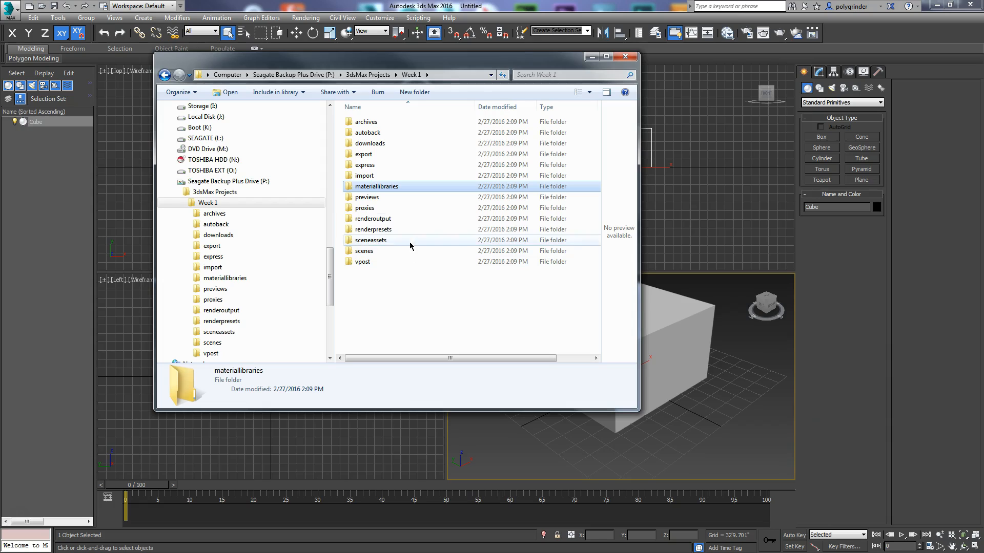
left_click(370, 198)
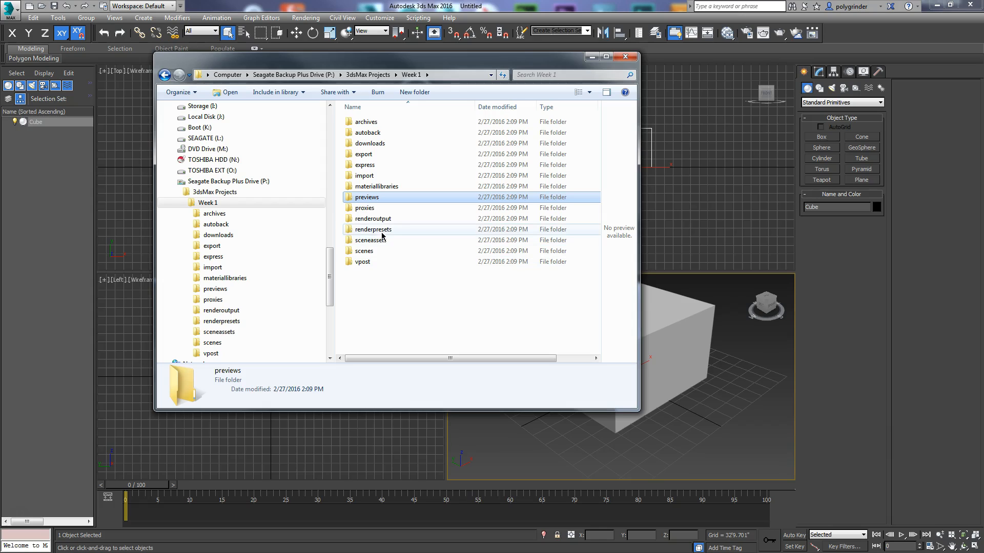
left_click(369, 220)
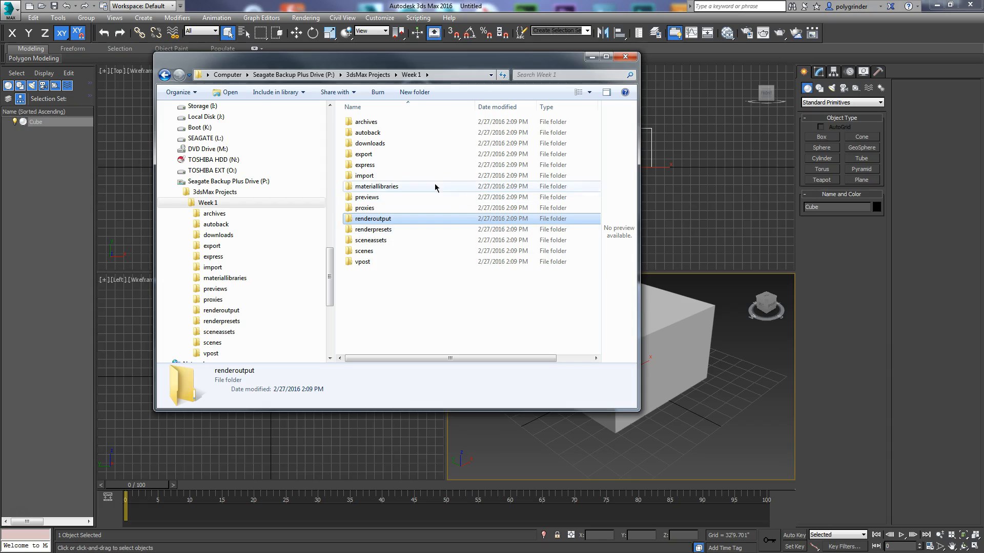
left_click(374, 241)
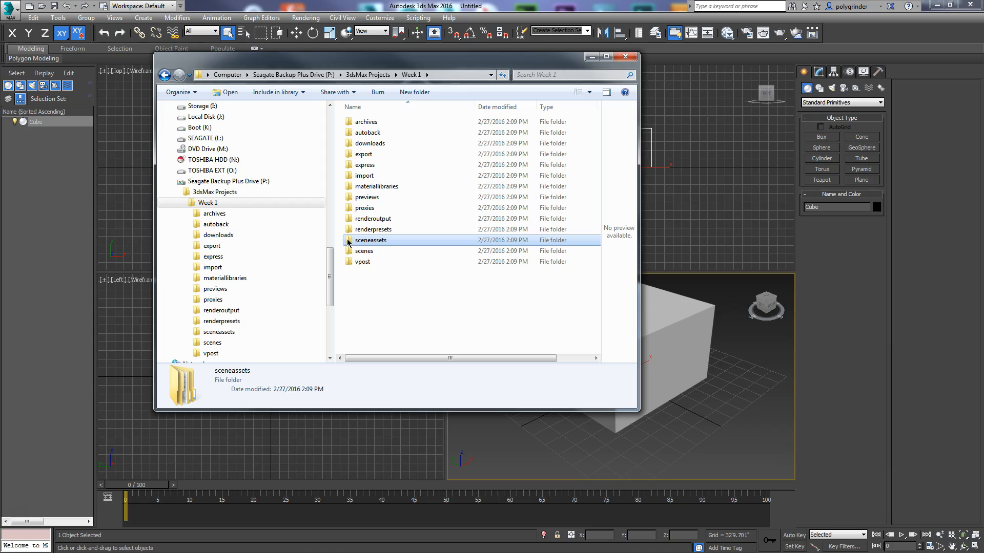
Open the sceneassets folder and examine its animations, images, photometric, renderassets and sounds subfolders, then look inside images
double_click(348, 241)
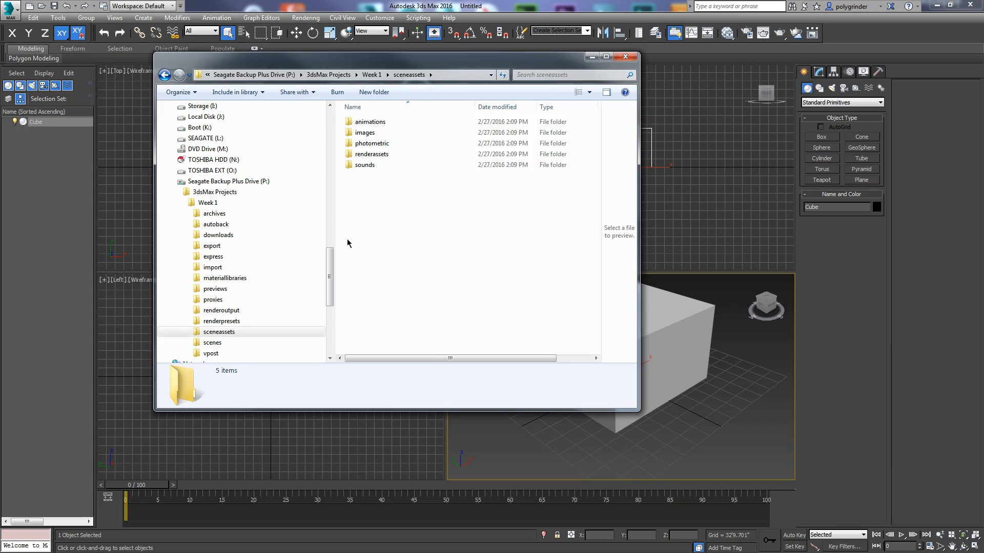
left_click(363, 134)
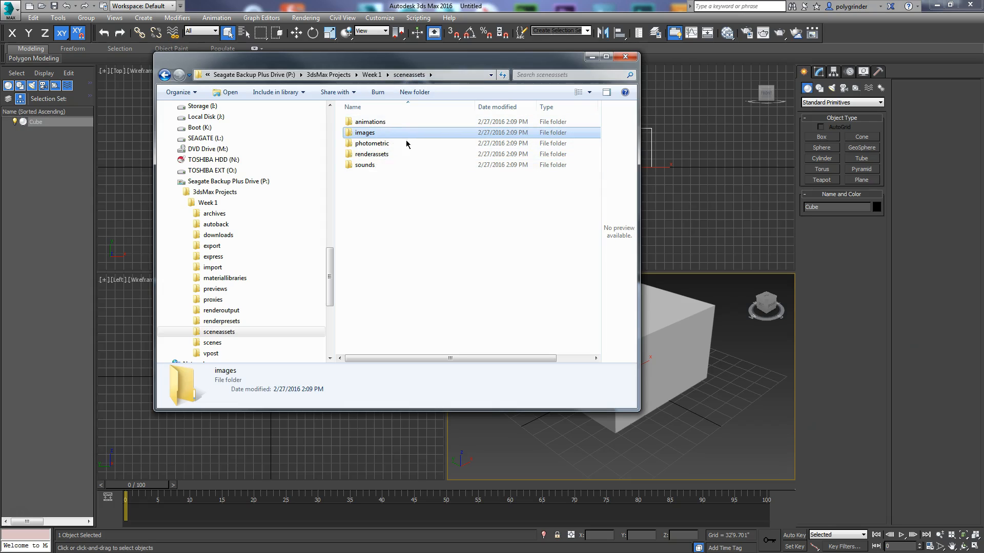
left_click(370, 123)
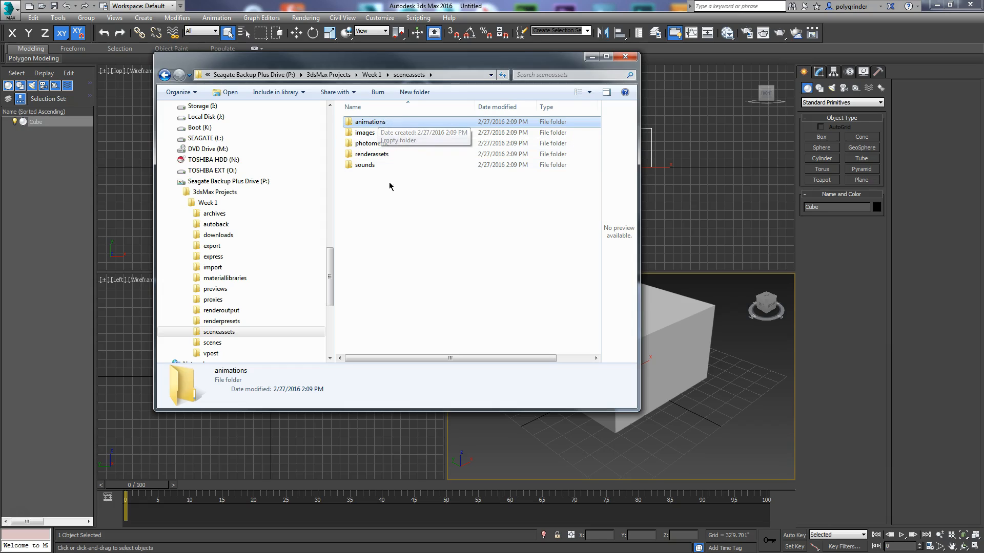
left_click(367, 208)
left_click(371, 145)
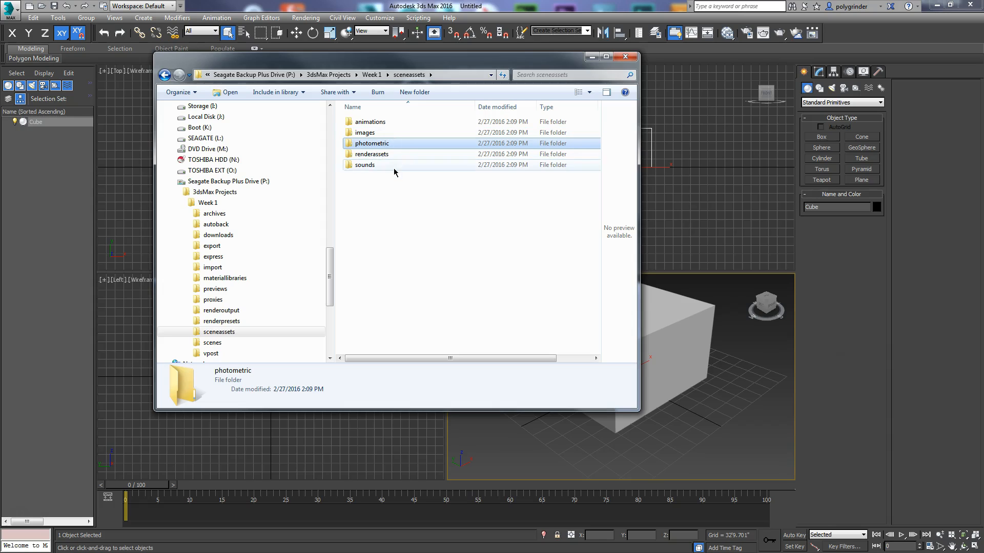
left_click(370, 155)
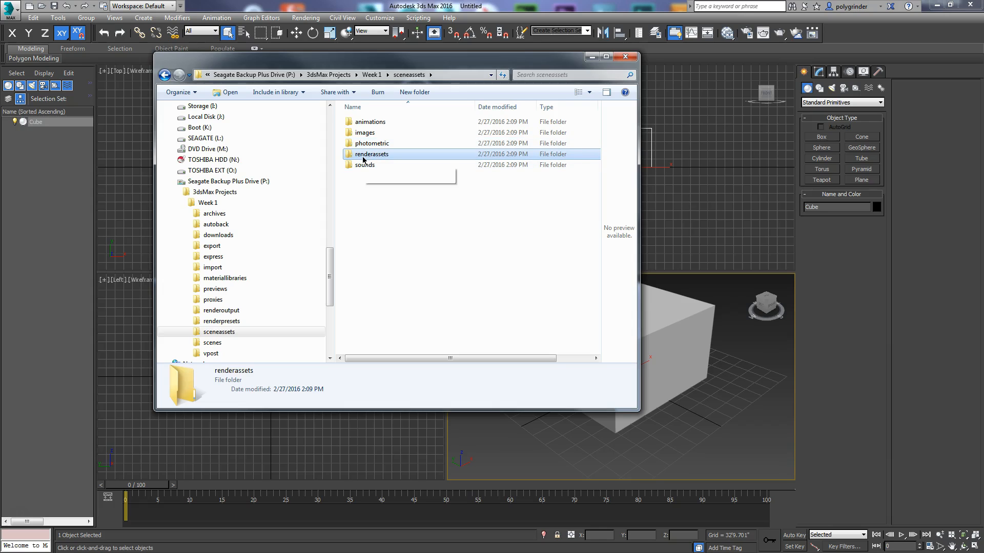
left_click(373, 215)
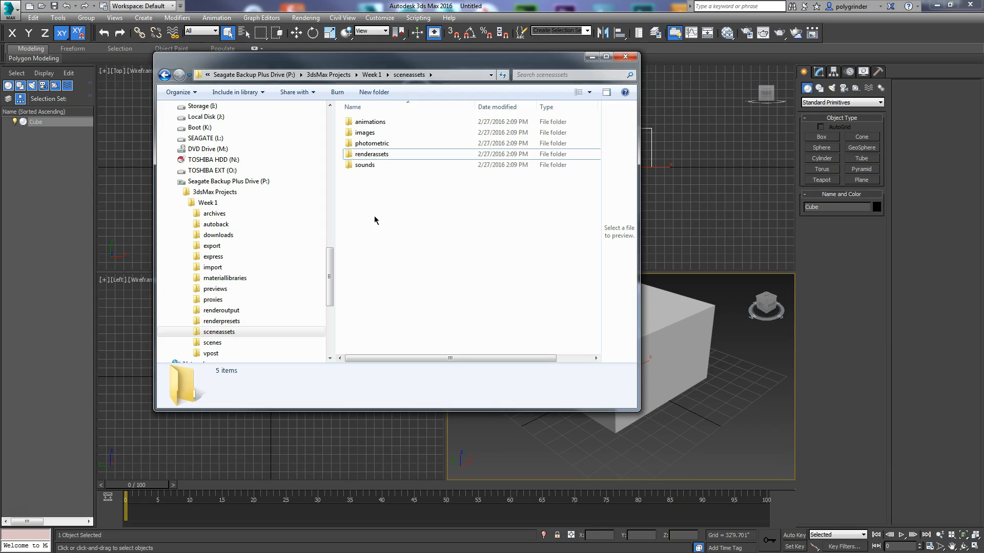
left_click(362, 166)
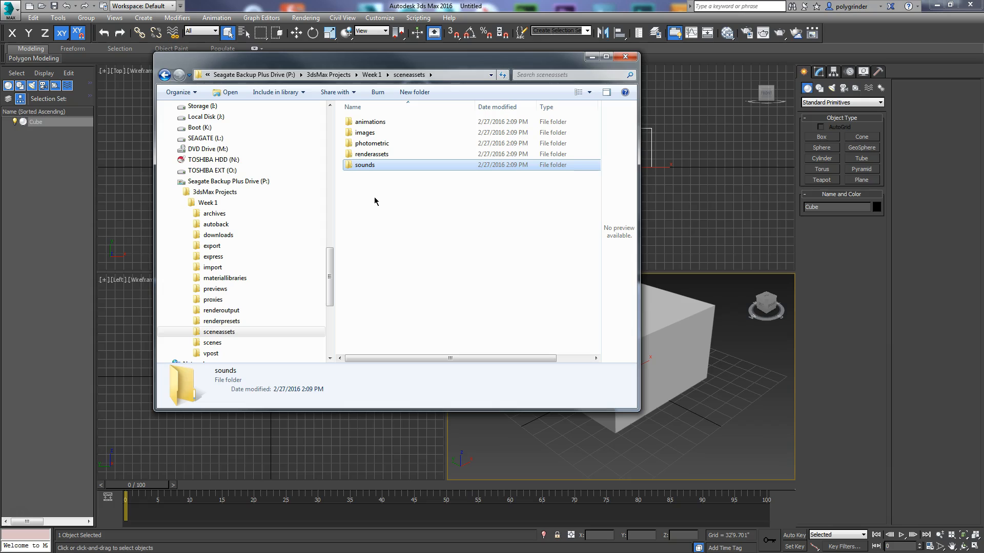
double_click(364, 134)
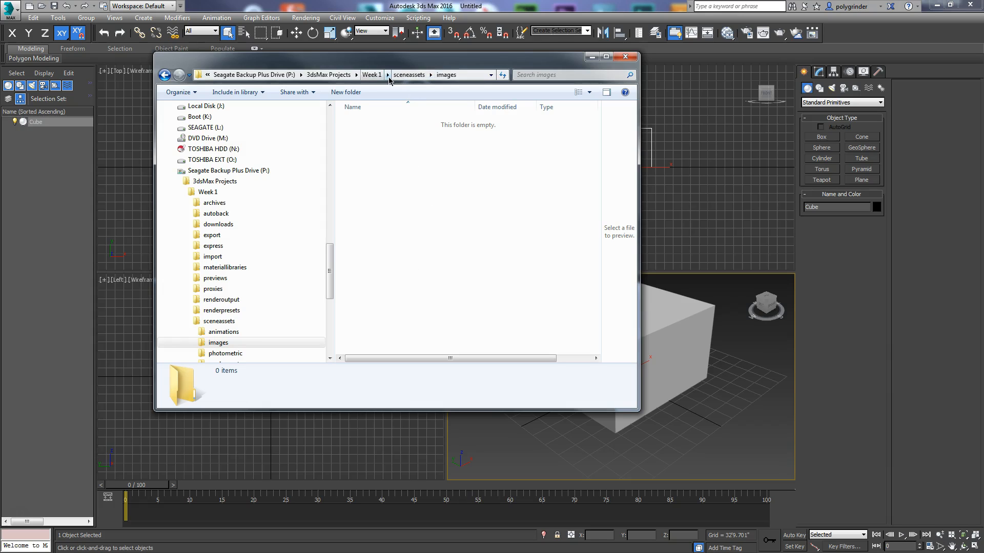
Return to the Week 1 folder, highlight its scenes subfolder, and move the Explorer window off screen to return to 3ds Max
left_click(371, 75)
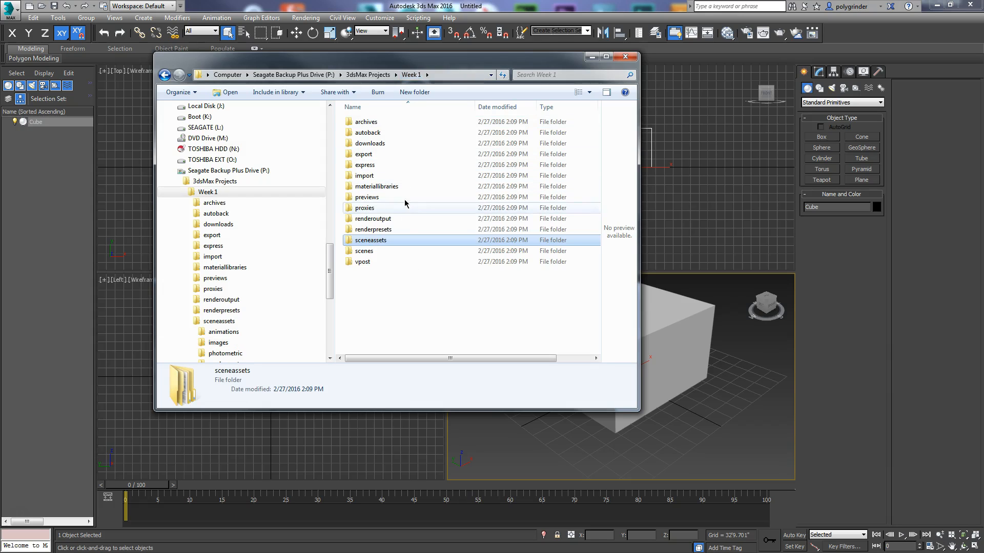
left_click(361, 252)
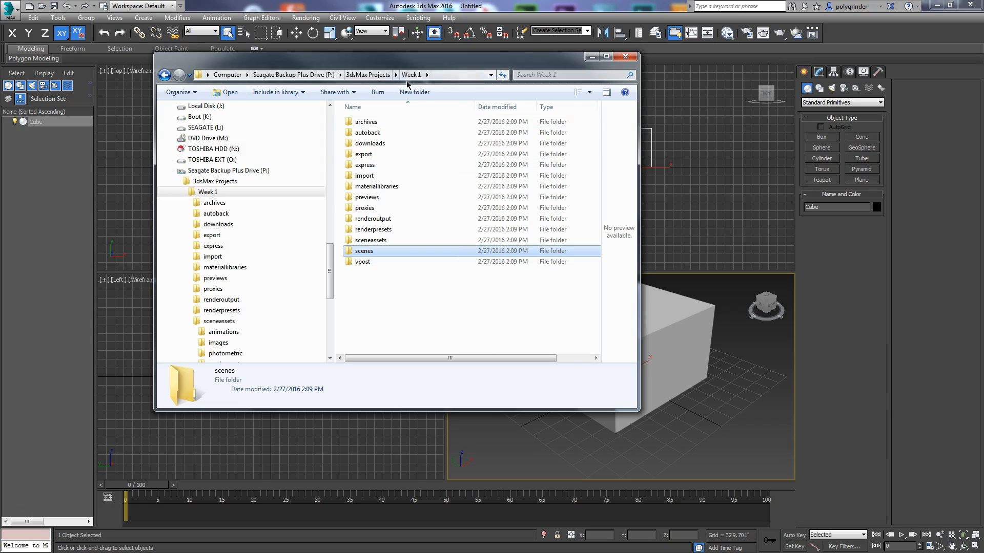
left_click_drag(479, 62, 0, 122)
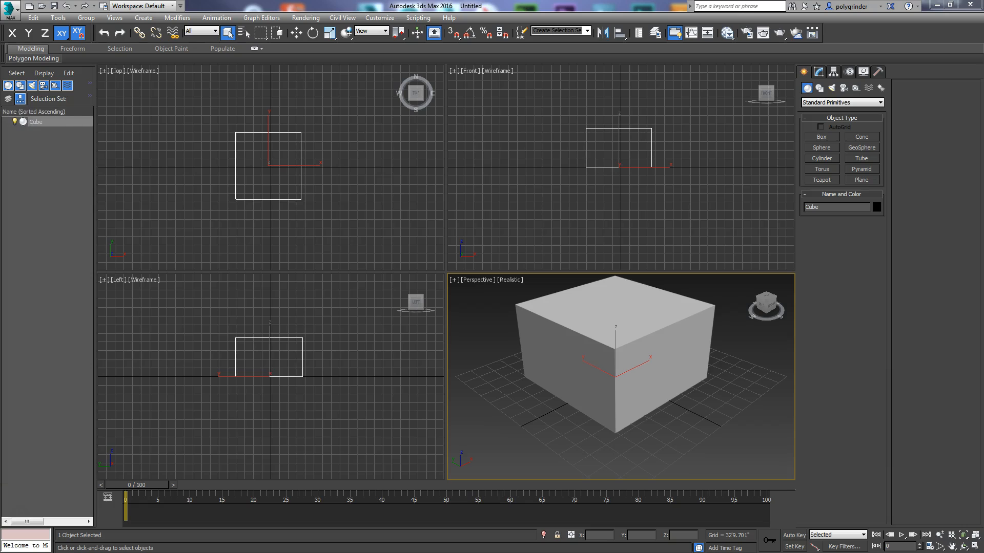
Save the scene as Cube.max in the Week 1 project's scenes folder
left_click(10, 9)
left_click(28, 128)
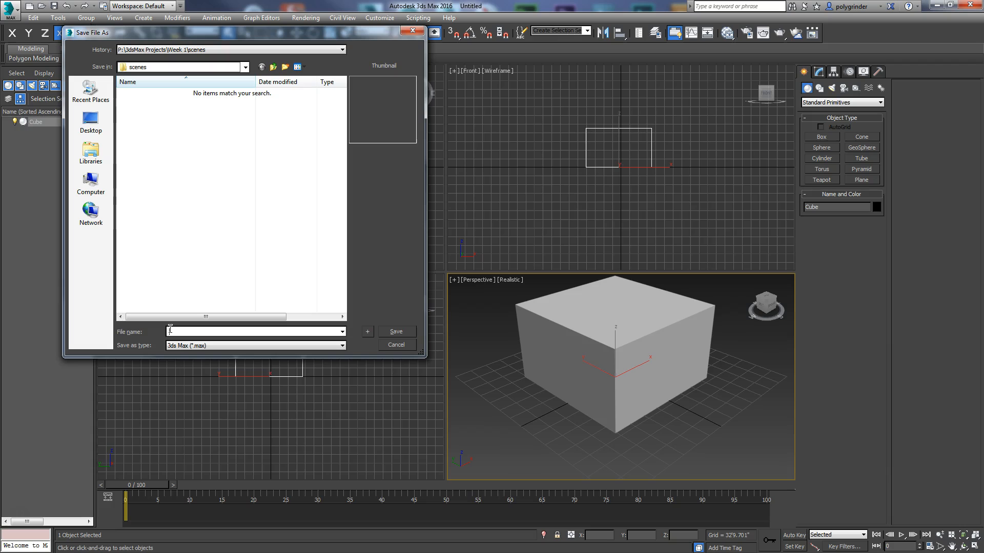
type("e")
key("Return")
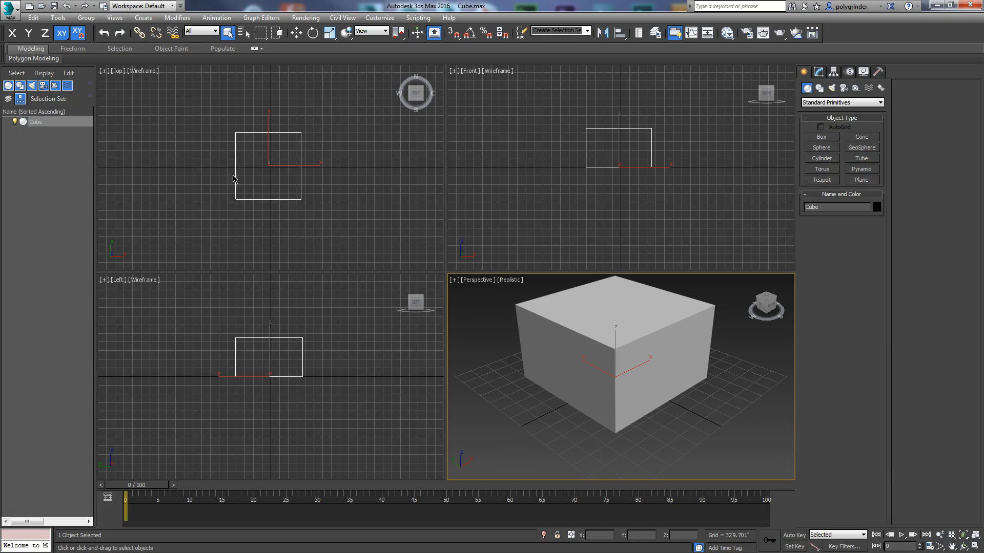
Save two incremented versions of the scene, Cube01.max and Cube02.max, using Save As with automatic numbering
left_click(10, 19)
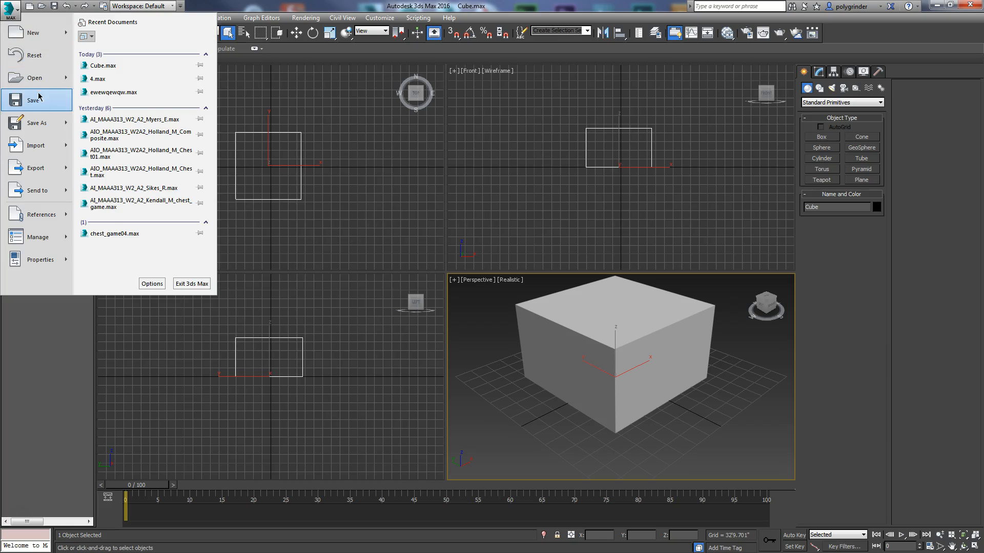
left_click(31, 125)
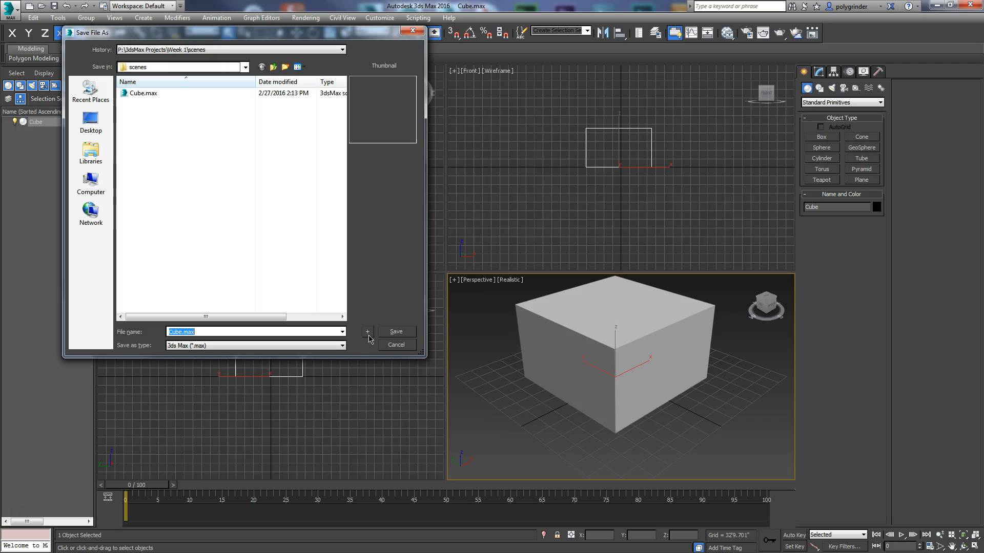
left_click(368, 333)
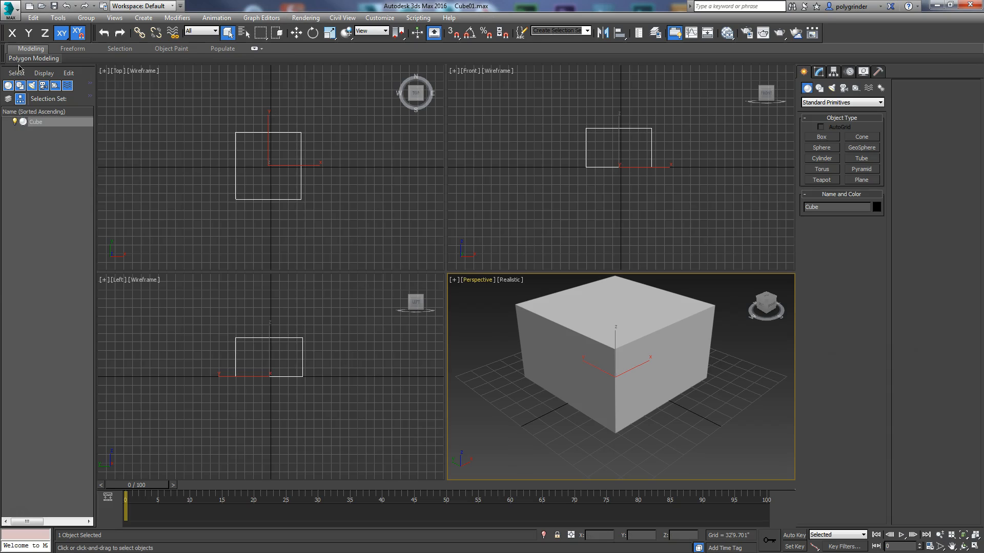
left_click(9, 19)
left_click(36, 128)
left_click(368, 332)
In Render Setup, switch the renderer to Default Scanline Renderer, return it to NVIDIA mental ray, and close the settings
left_click(307, 18)
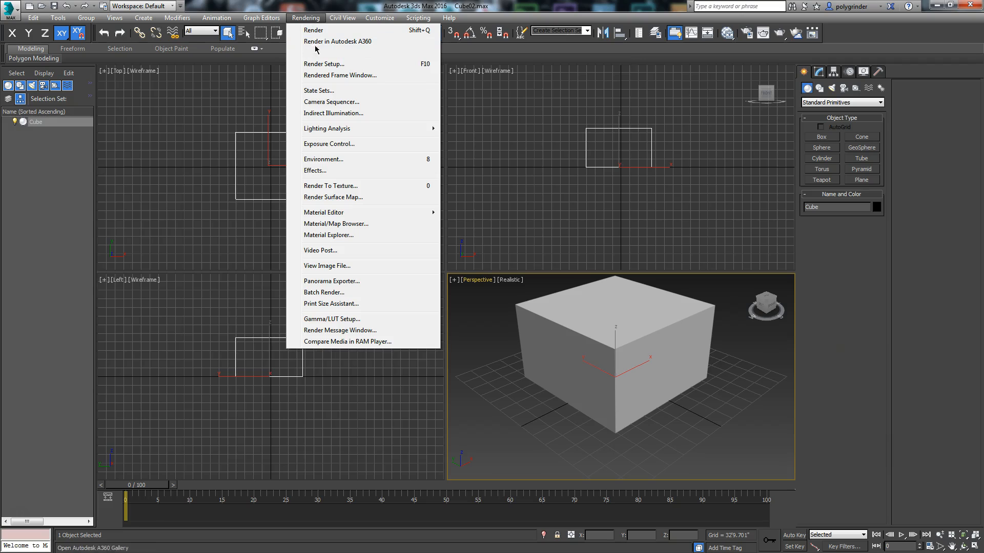
left_click(320, 64)
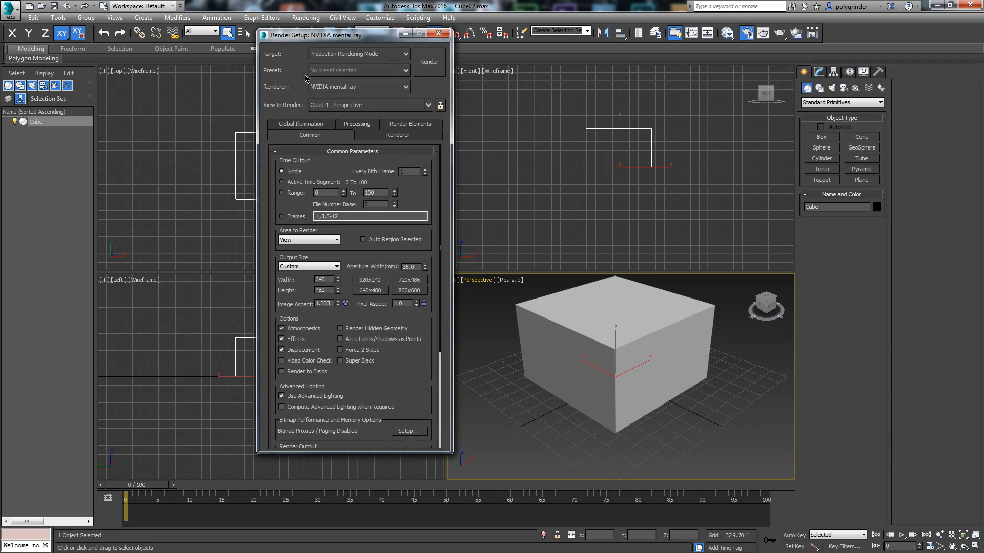
left_click(408, 90)
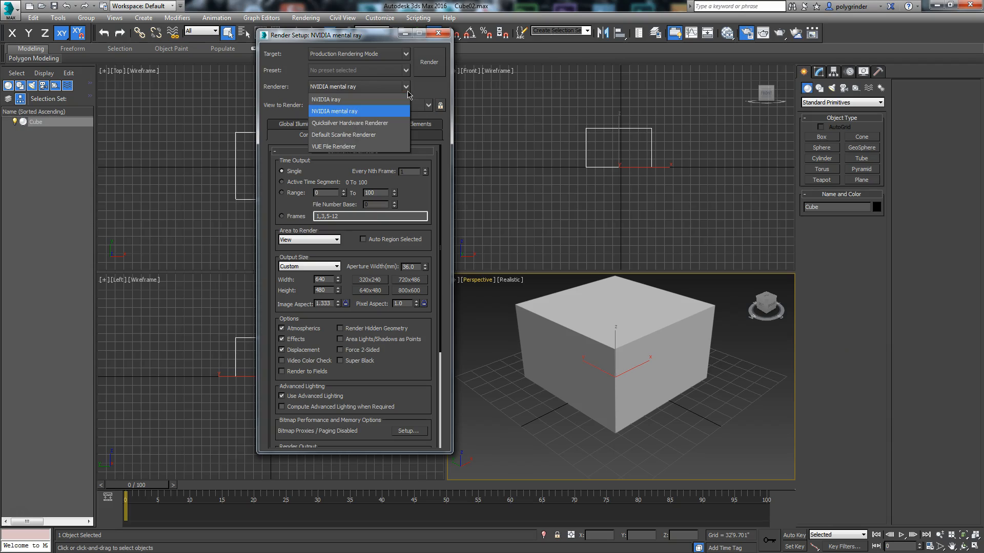
left_click(354, 135)
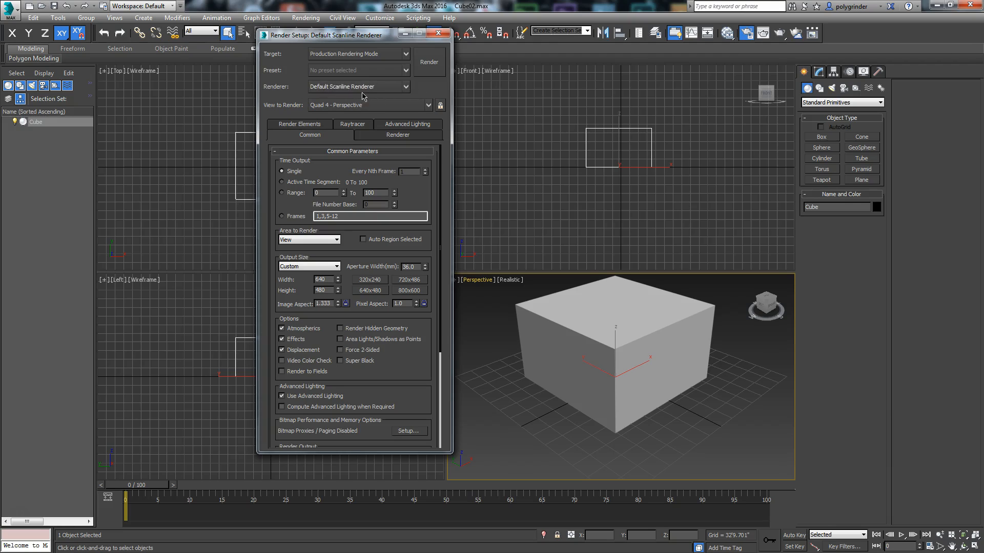
left_click(406, 87)
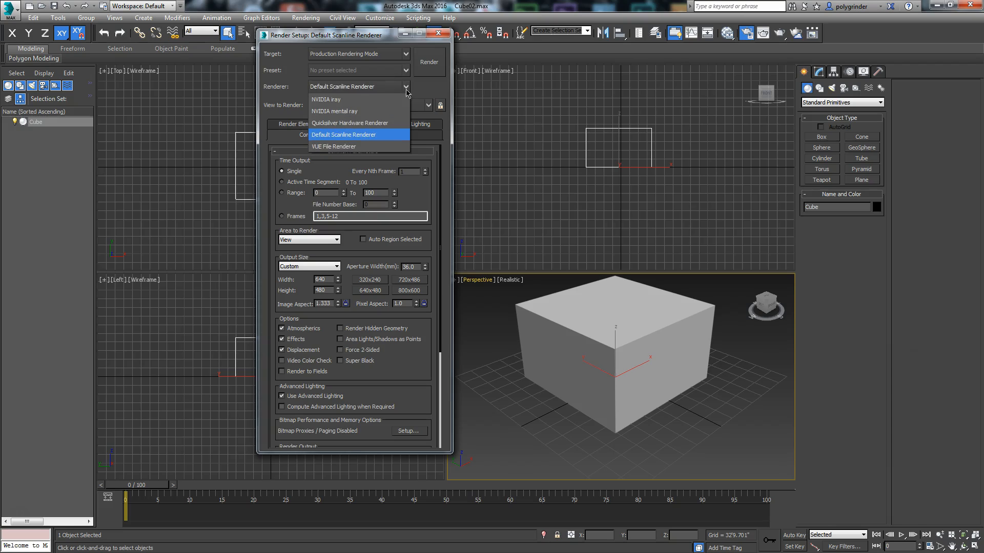
left_click(359, 112)
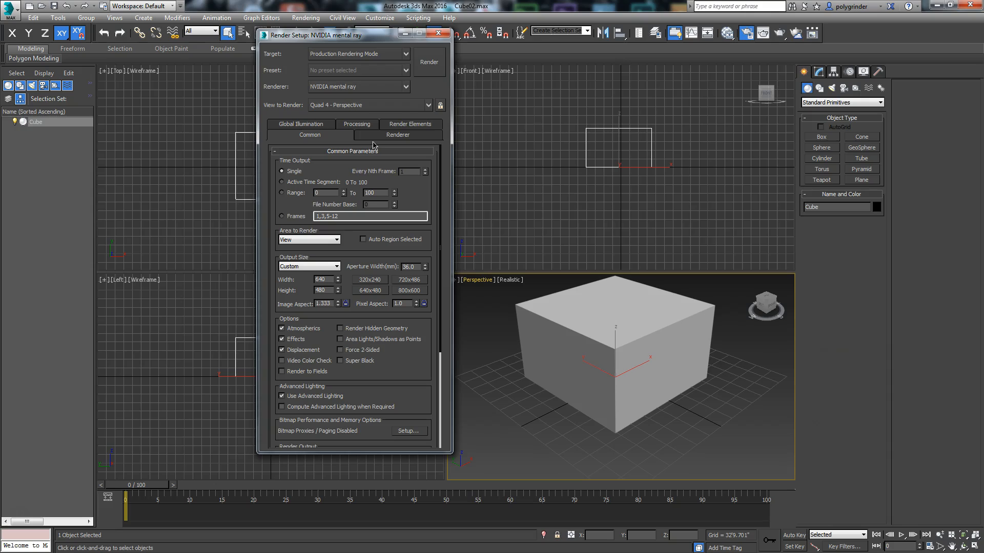
left_click(437, 34)
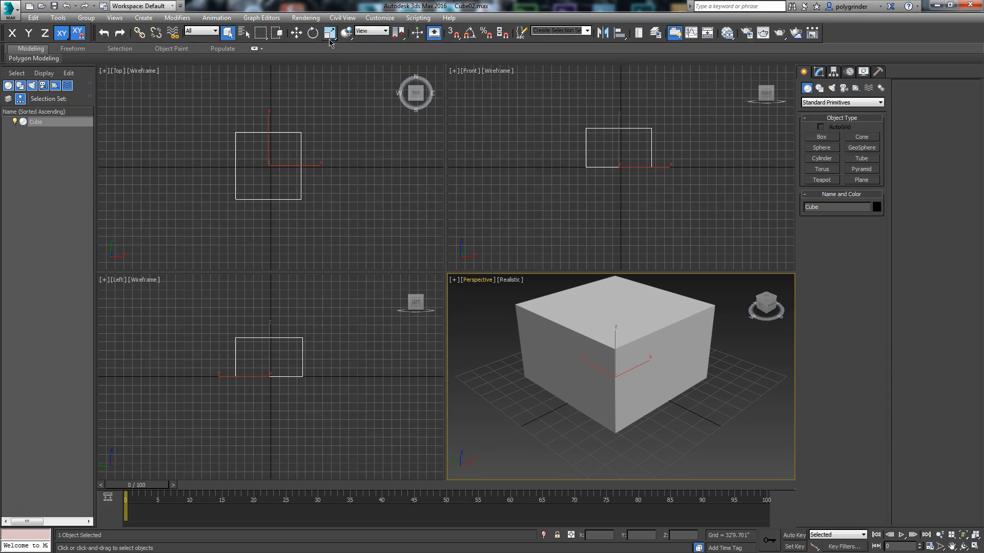
Set the scene's display unit scale to Generic Units and apply it
left_click(374, 20)
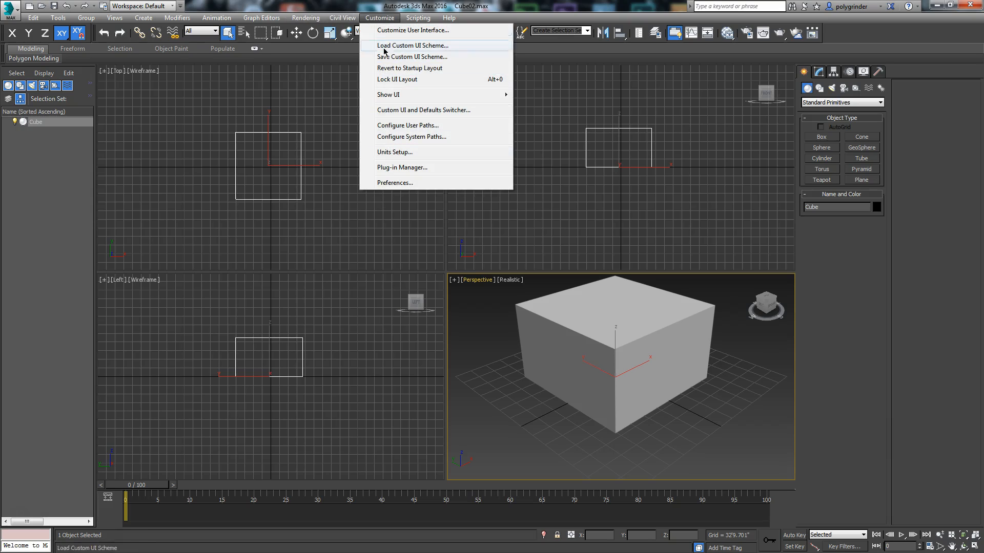
left_click(386, 152)
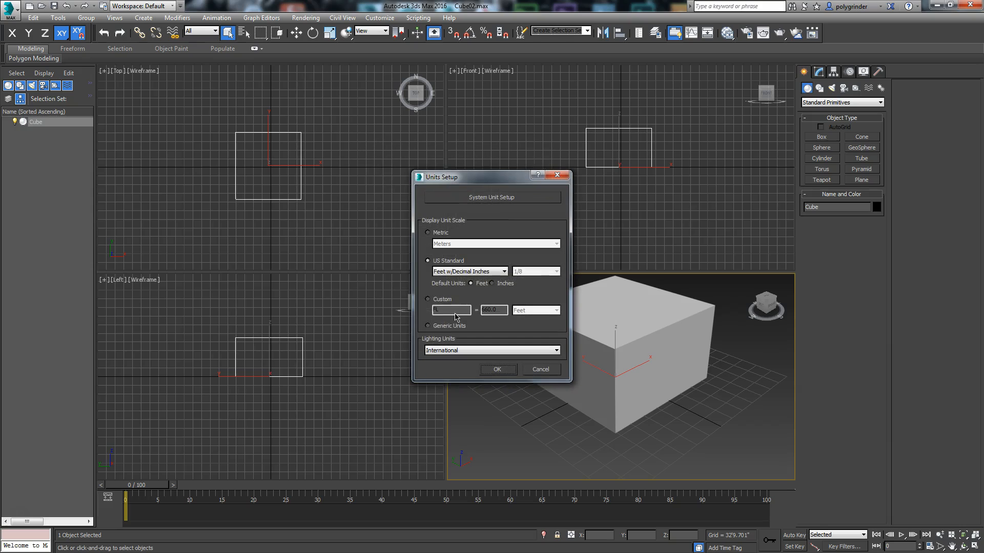
left_click(432, 326)
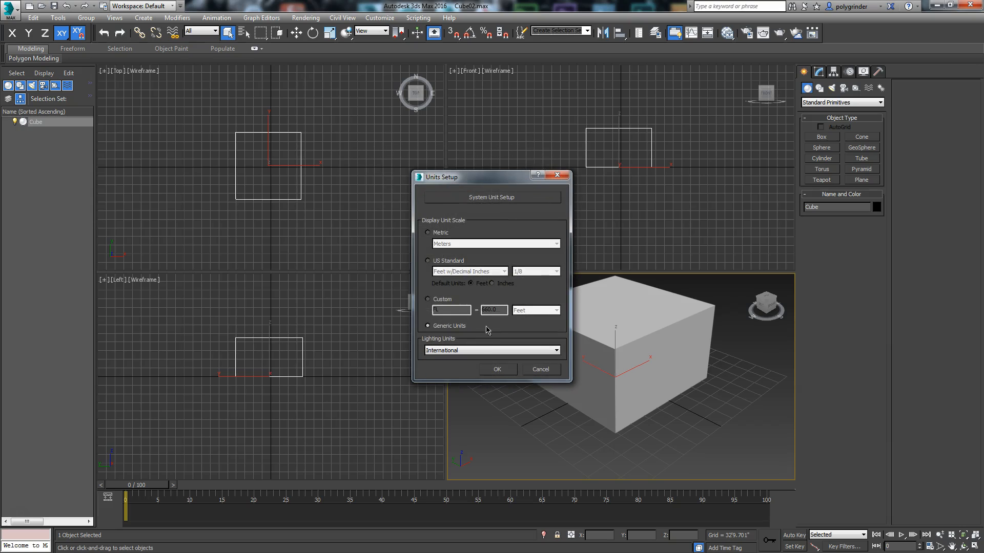
left_click_drag(480, 180, 335, 161)
left_click(350, 346)
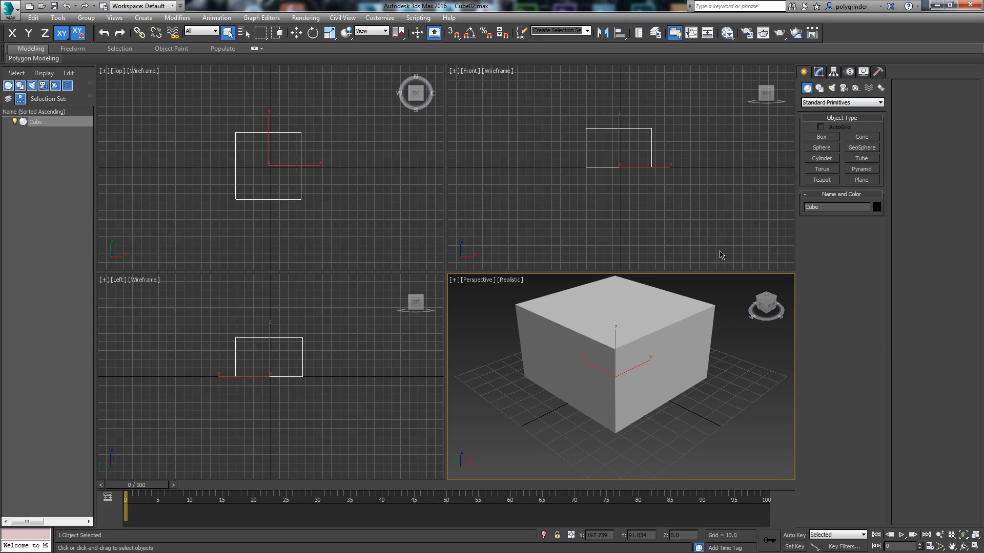
Show the Cube's modify parameters and set the display unit scale to US Standard, Feet w/Decimal Inches, in Units Setup
left_click(818, 71)
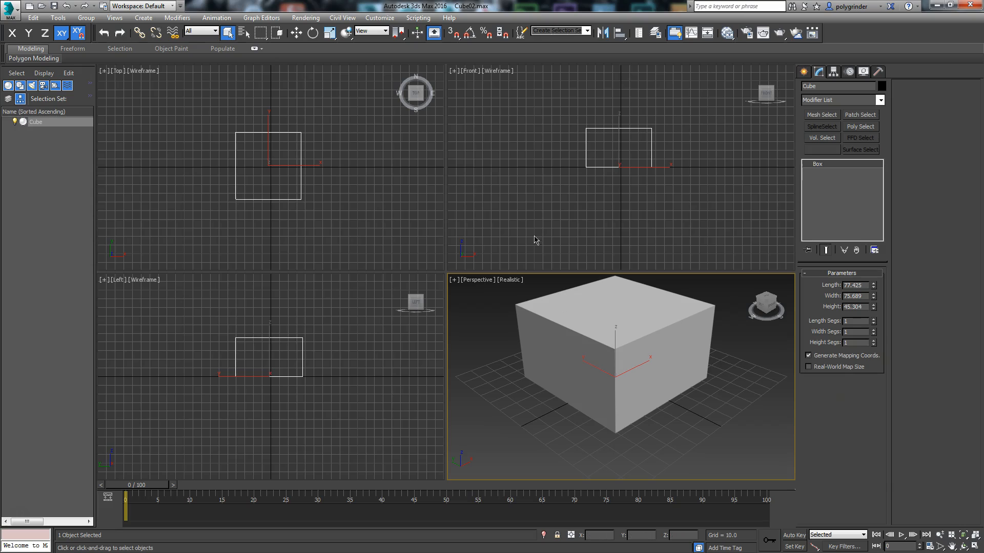
left_click(380, 18)
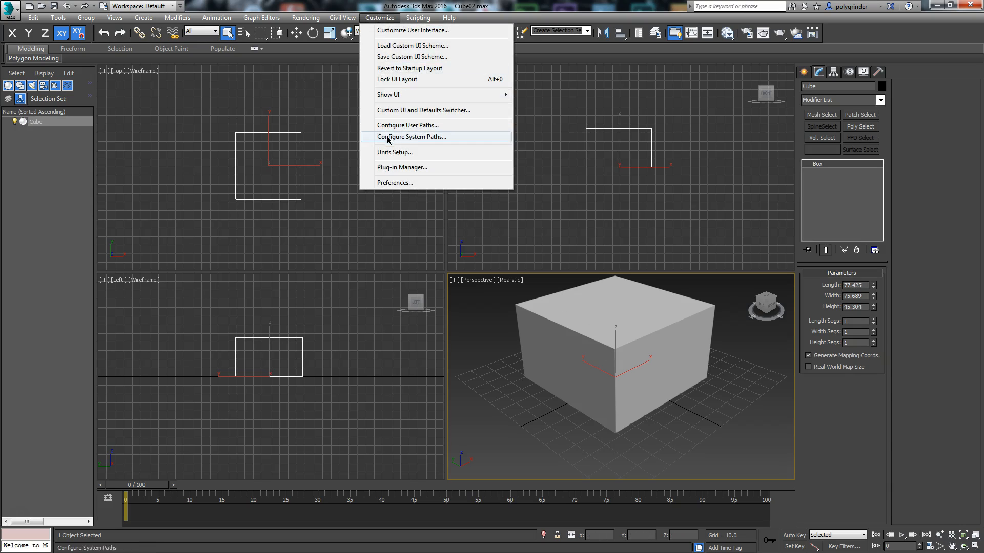
left_click(394, 152)
left_click_drag(451, 176, 429, 126)
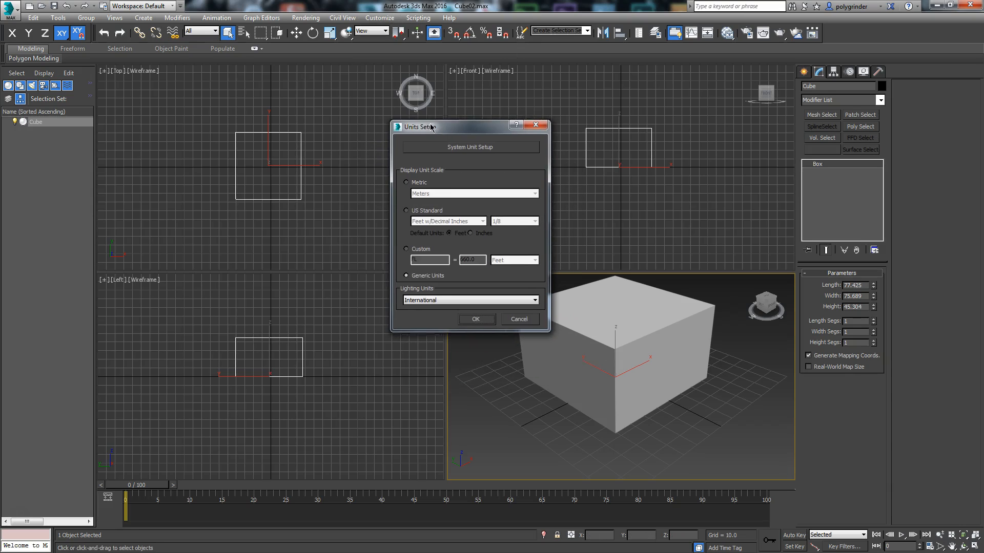
left_click(406, 212)
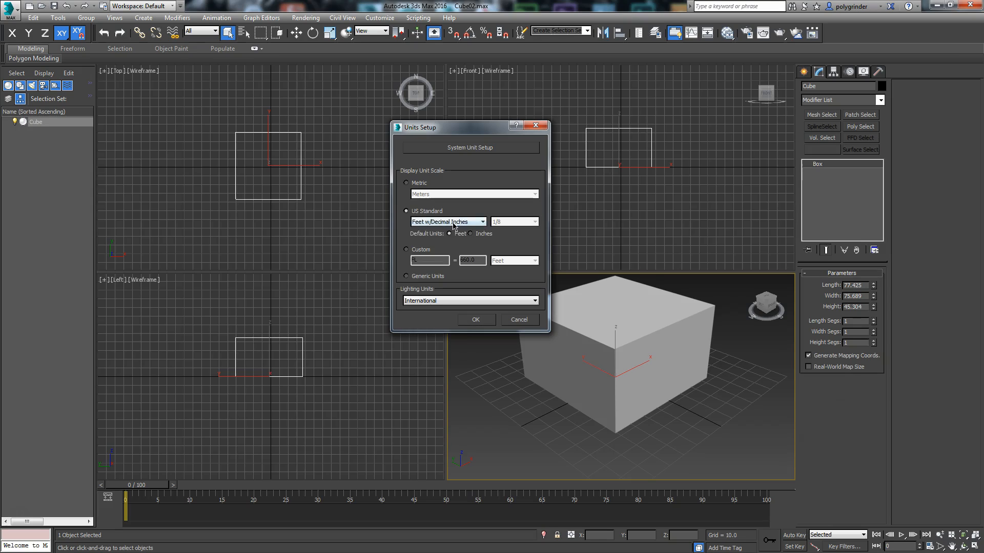
left_click(453, 222)
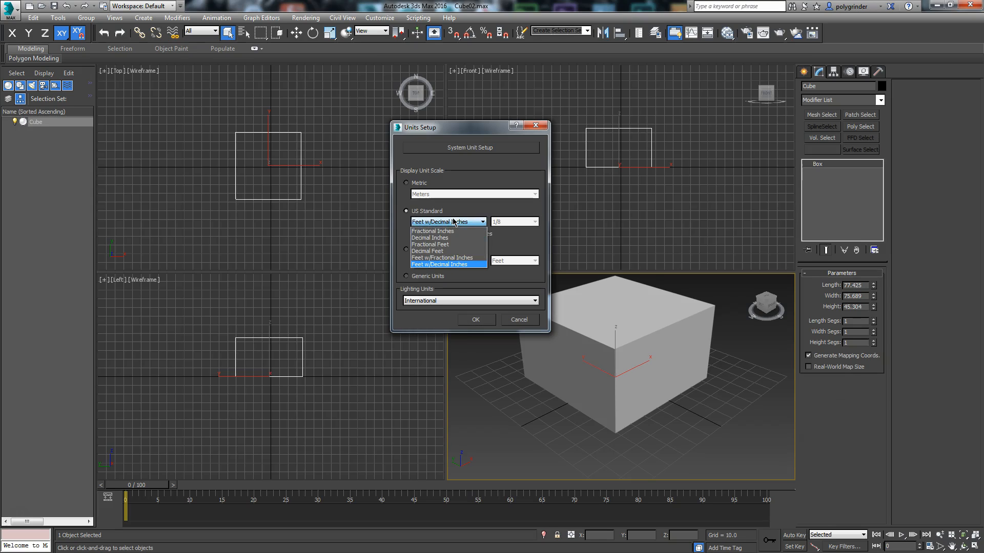
left_click(453, 222)
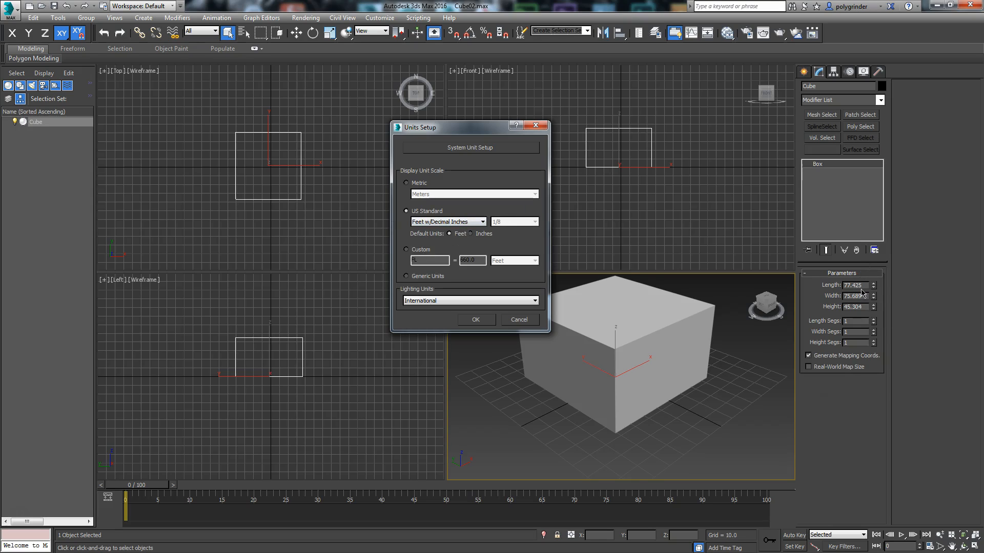
left_click(446, 222)
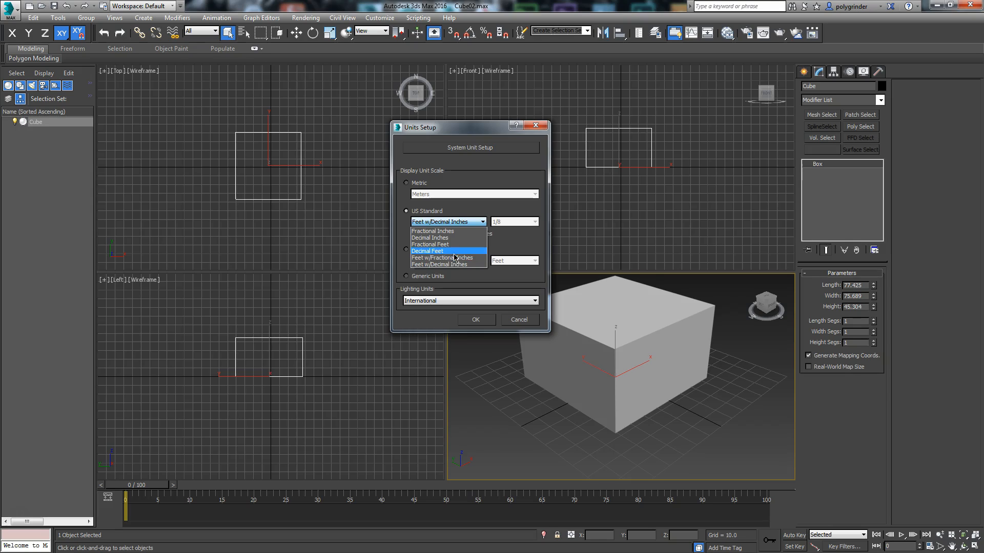
left_click(453, 265)
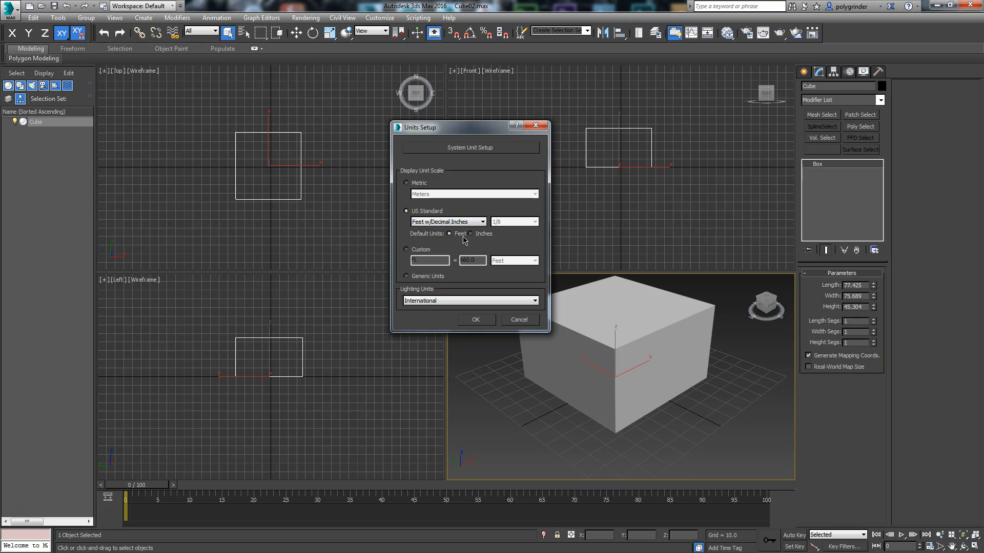
Set the system unit scale to 1 unit = 1.0 Feet after trying Inches, and apply the units setup
left_click(454, 152)
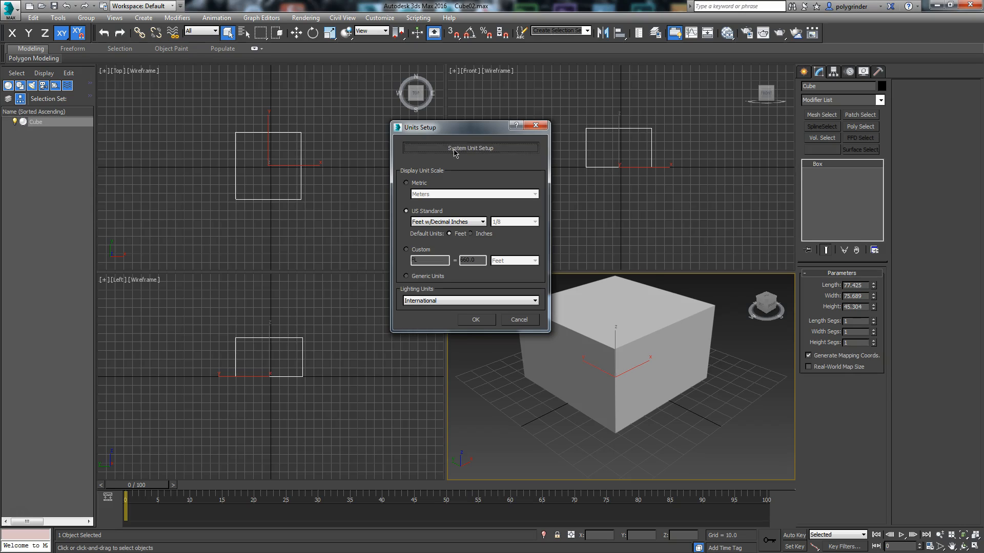
left_click_drag(479, 169, 284, 133)
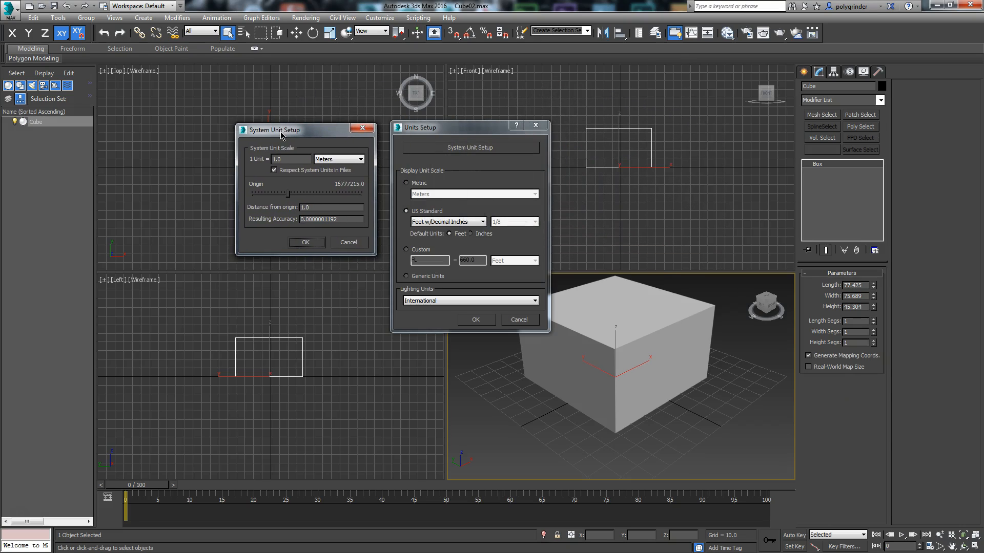
left_click(333, 163)
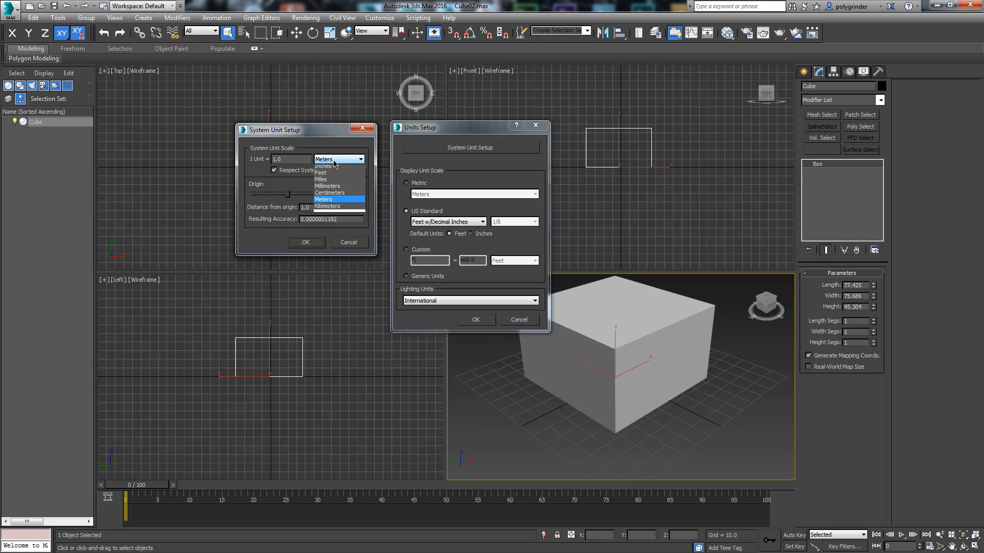
left_click(334, 175)
left_click(339, 159)
left_click(334, 176)
left_click(337, 161)
left_click(335, 169)
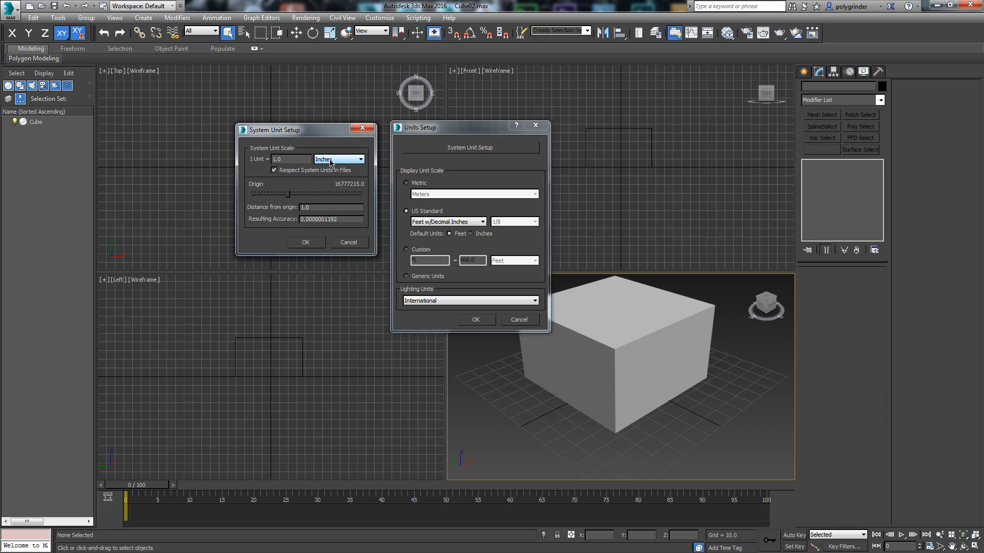
left_click(338, 163)
left_click(330, 174)
left_click(305, 245)
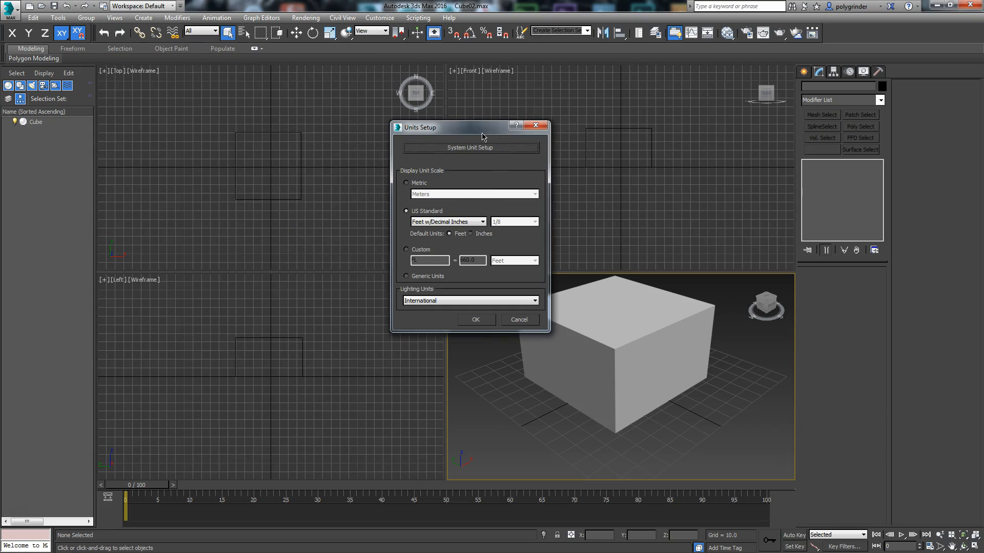
left_click_drag(480, 133, 364, 111)
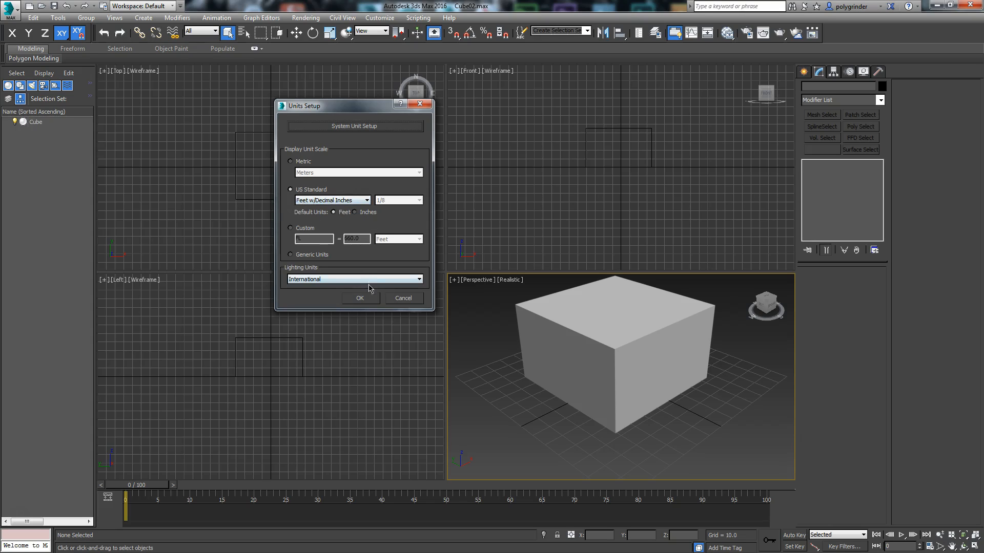
left_click(359, 299)
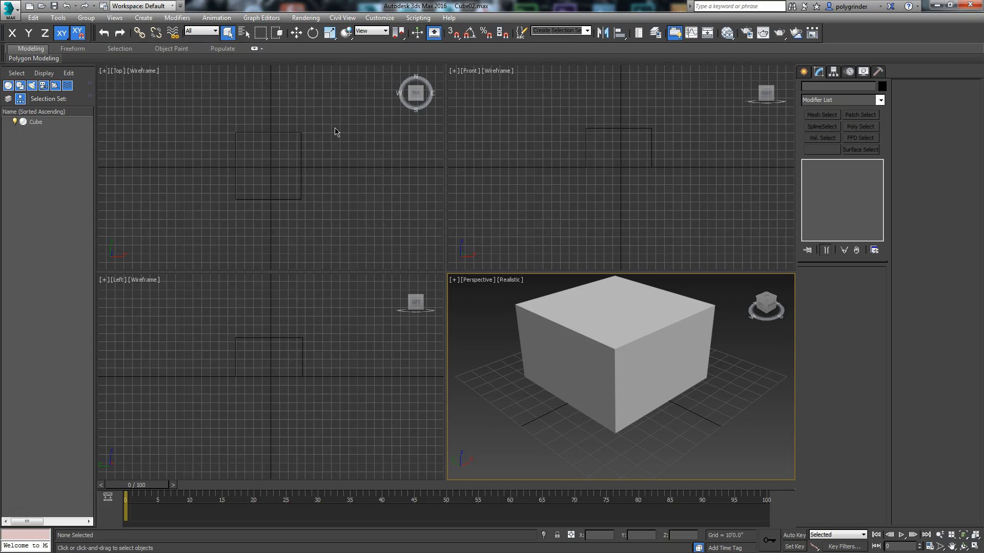
In the Files section of Preference Settings, set the number of Autobak files to 20
left_click(379, 17)
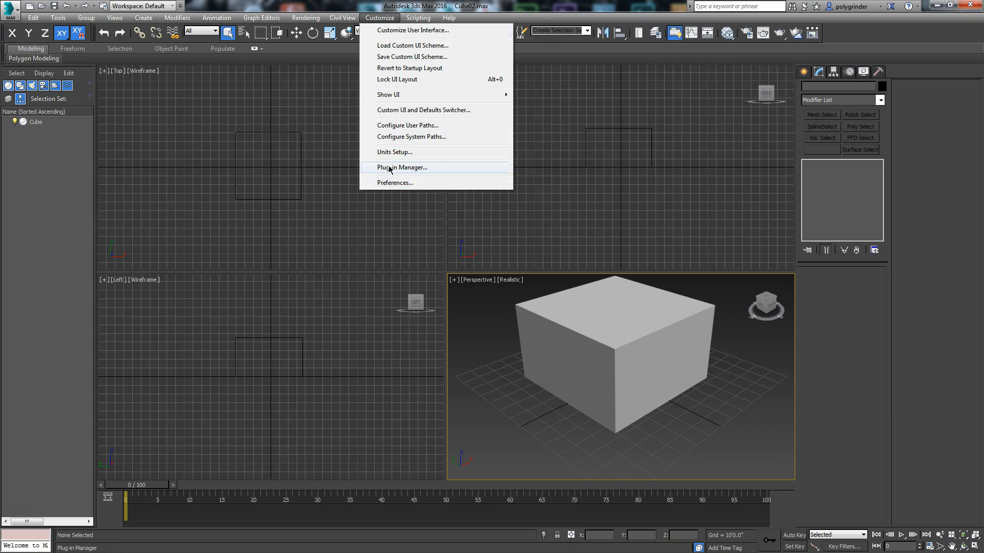
left_click(392, 183)
left_click_drag(379, 121, 237, 66)
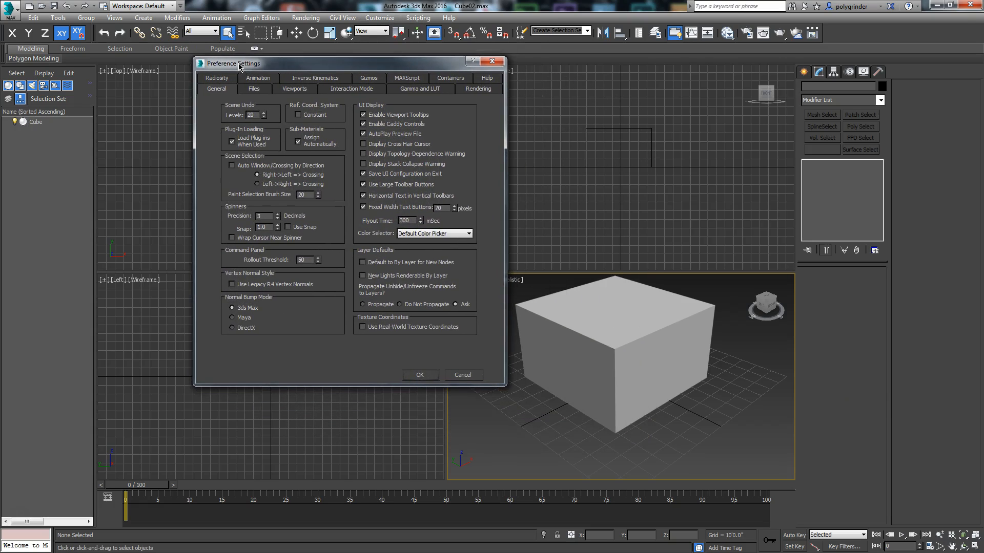
left_click(254, 90)
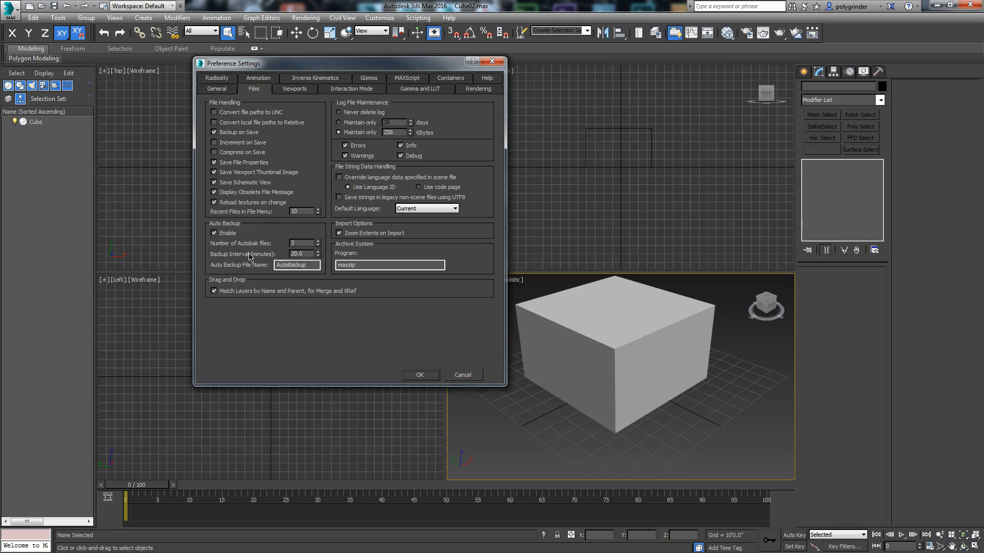
double_click(298, 243)
type("20")
left_click(301, 242)
Change the number of Scene Undo levels in the General preferences and accept the settings
left_click(216, 90)
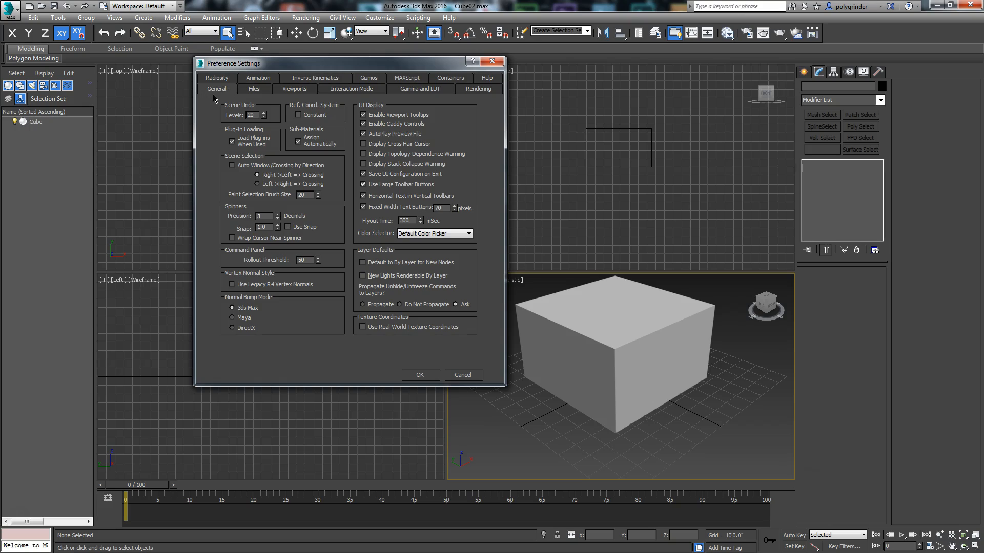
double_click(251, 114)
type("1")
left_click(229, 141)
type("000")
left_click(230, 142)
left_click(421, 376)
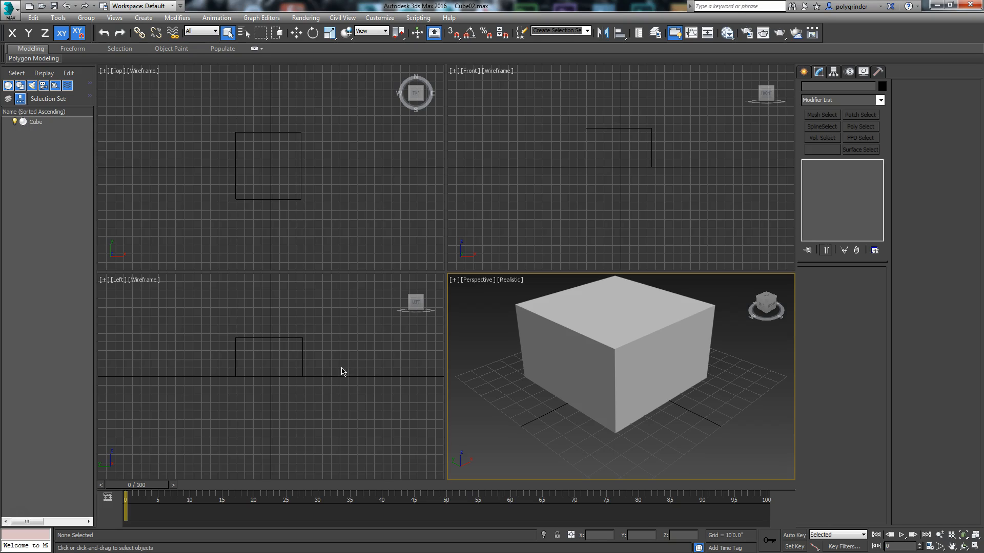
middle_click_drag(526, 374, 523, 389)
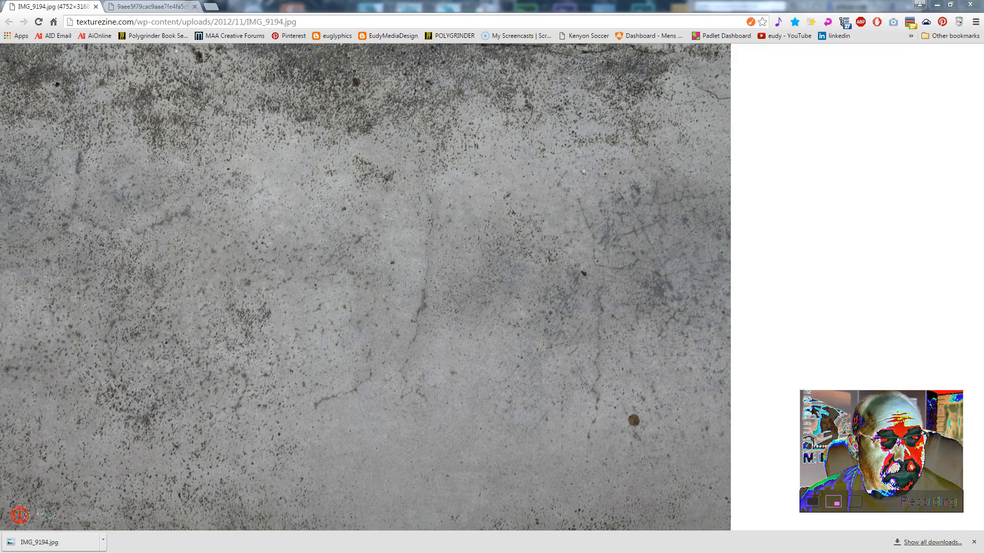
Switch to Chrome and save the concrete texture image as IMG_9194.jpg in the Week 1 project's sceneassets\images folder
right_click(339, 215)
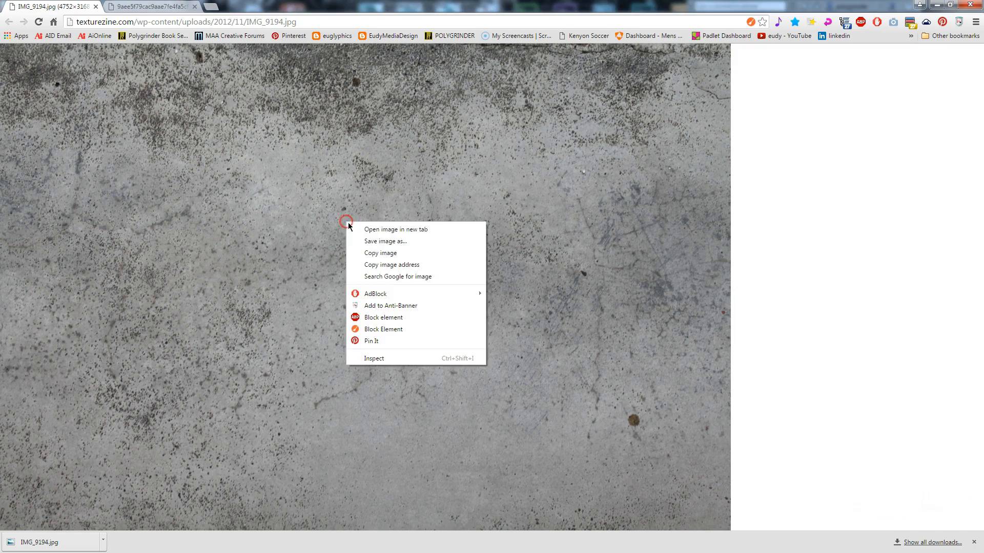
left_click(363, 245)
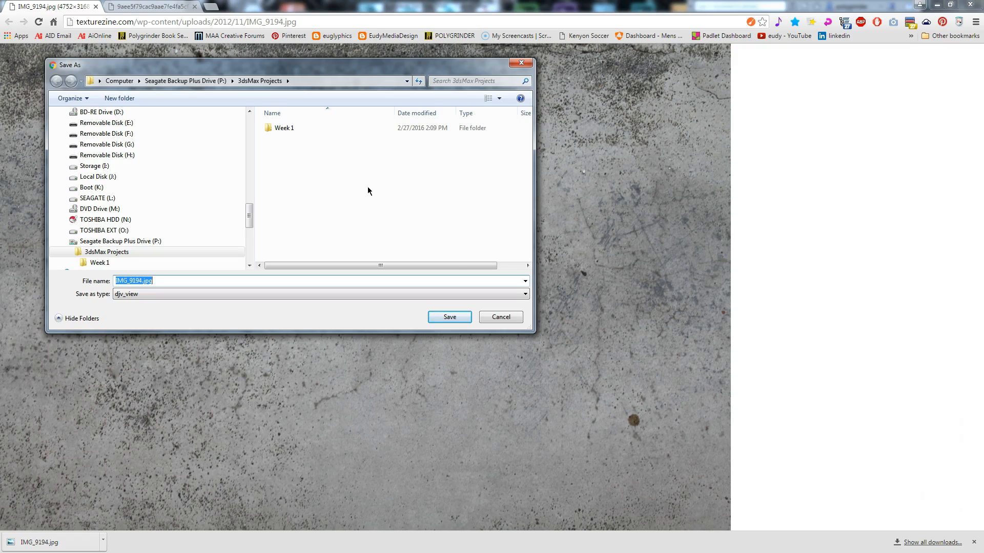
left_click_drag(532, 331, 519, 279)
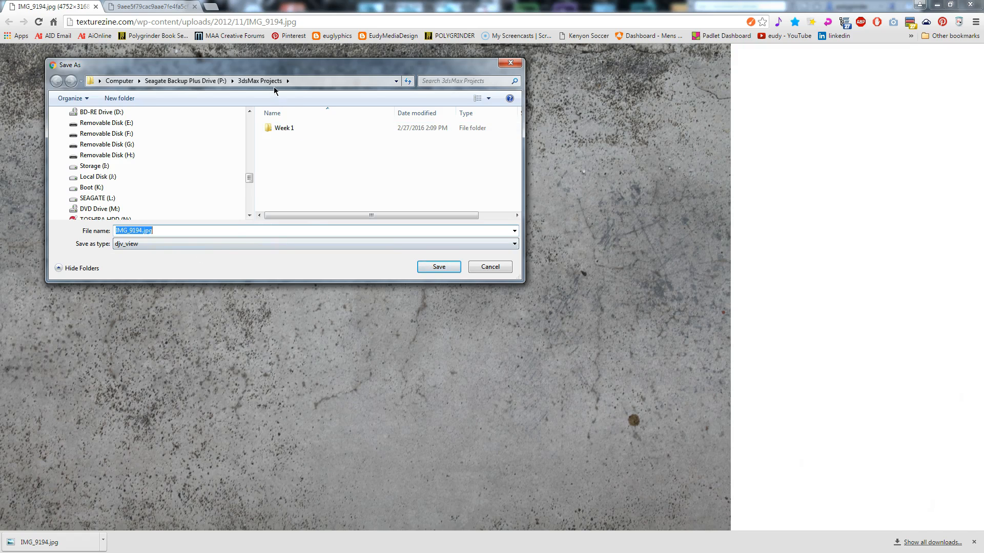
left_click_drag(519, 276, 532, 360)
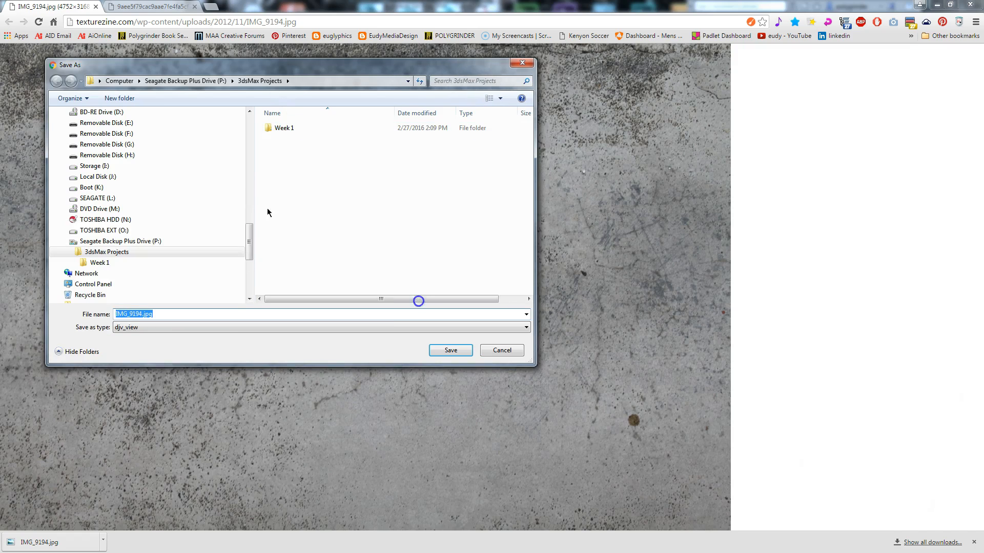
double_click(268, 128)
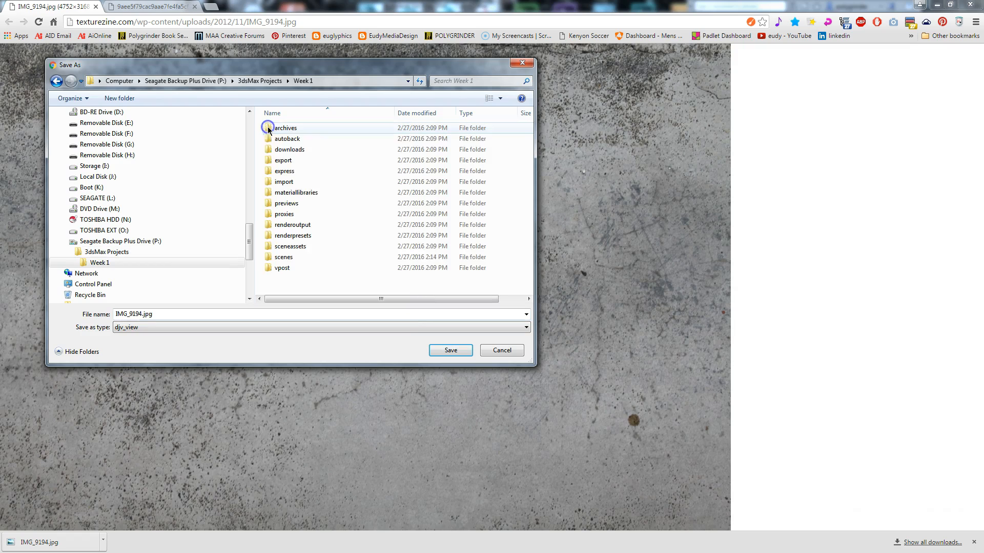
double_click(288, 248)
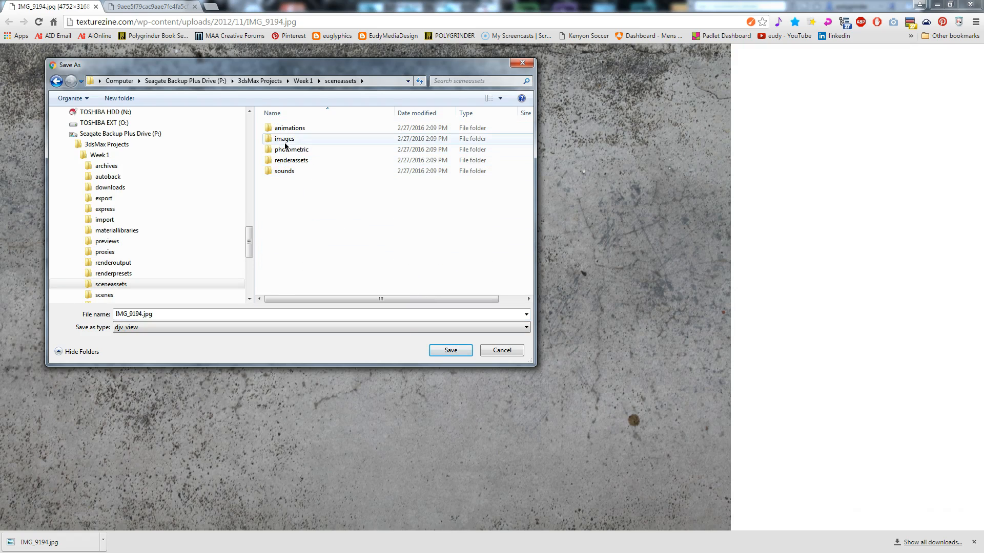
double_click(285, 139)
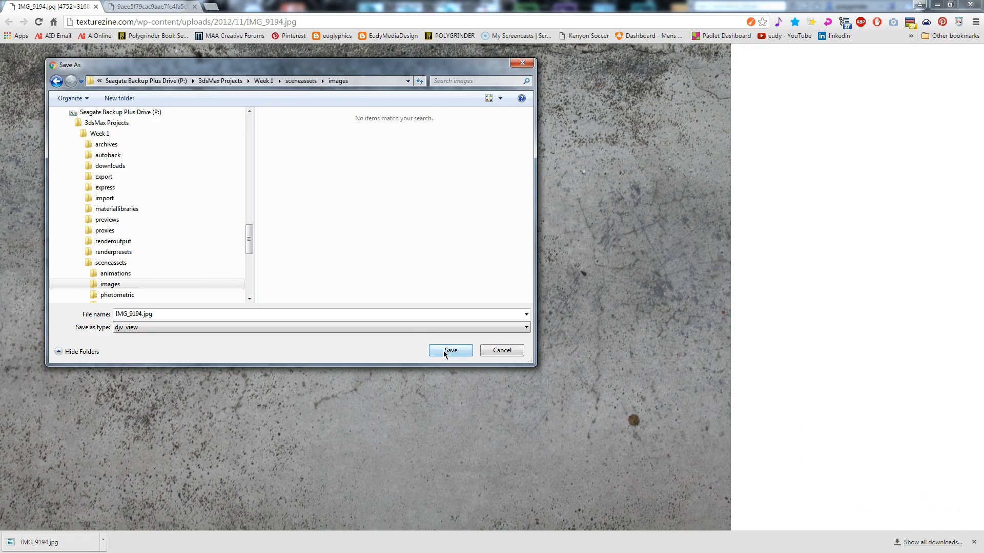
left_click(447, 349)
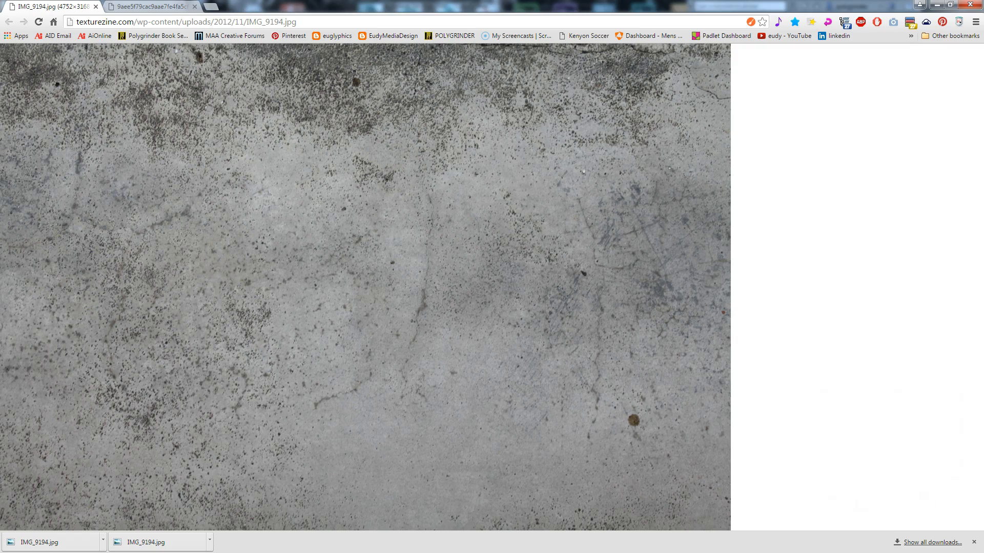
Switch back to 3ds Max and open the Slate Material Editor, positioning it beside the cube in the Perspective view
key("alt+Tab")
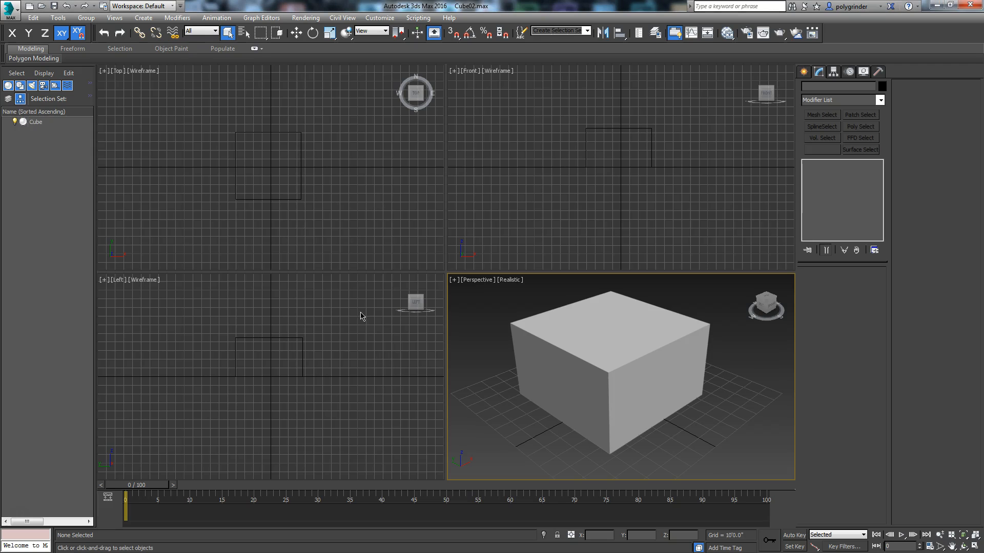
left_click(727, 33)
left_click_drag(367, 49, 284, 44)
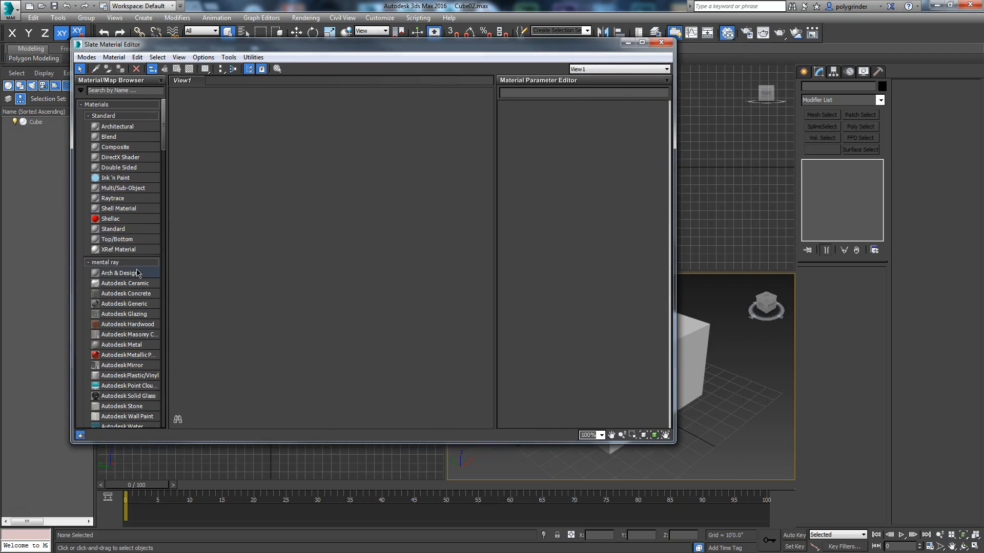
left_click_drag(107, 230, 265, 165)
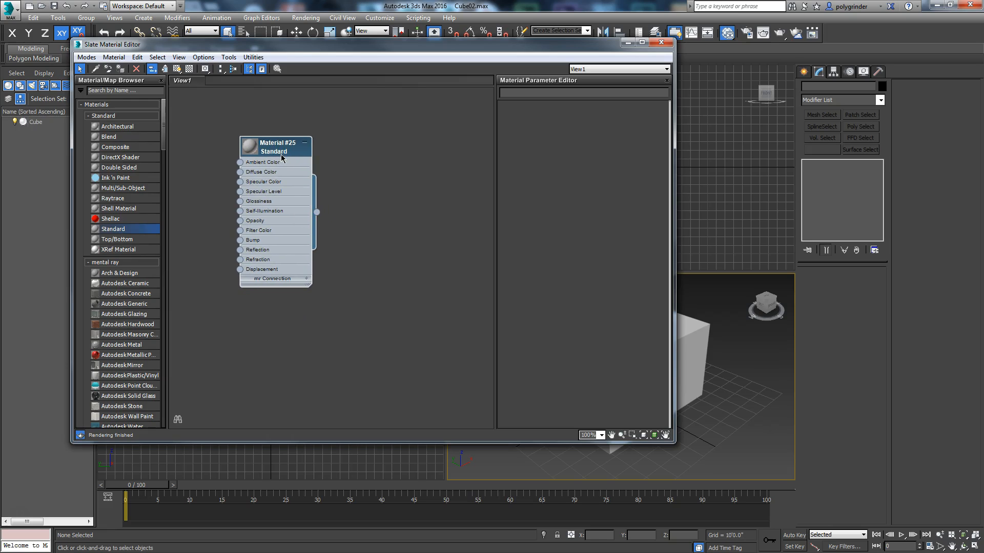
left_click_drag(276, 154, 351, 142)
key("Delete")
Add a mental ray Arch & Design material node to the Slate Material Editor view
left_click(111, 274)
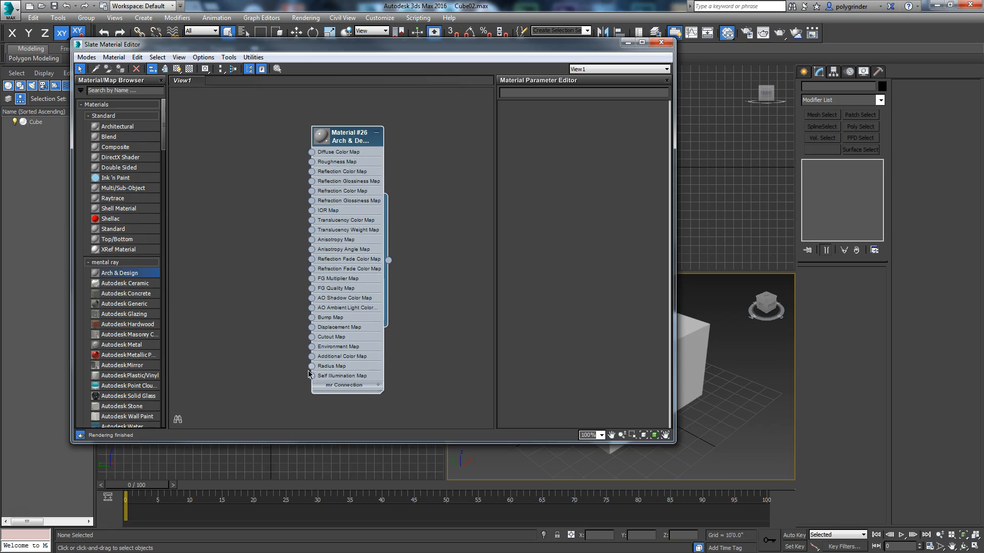
left_click_drag(345, 141, 345, 141)
left_click_drag(343, 143, 353, 146)
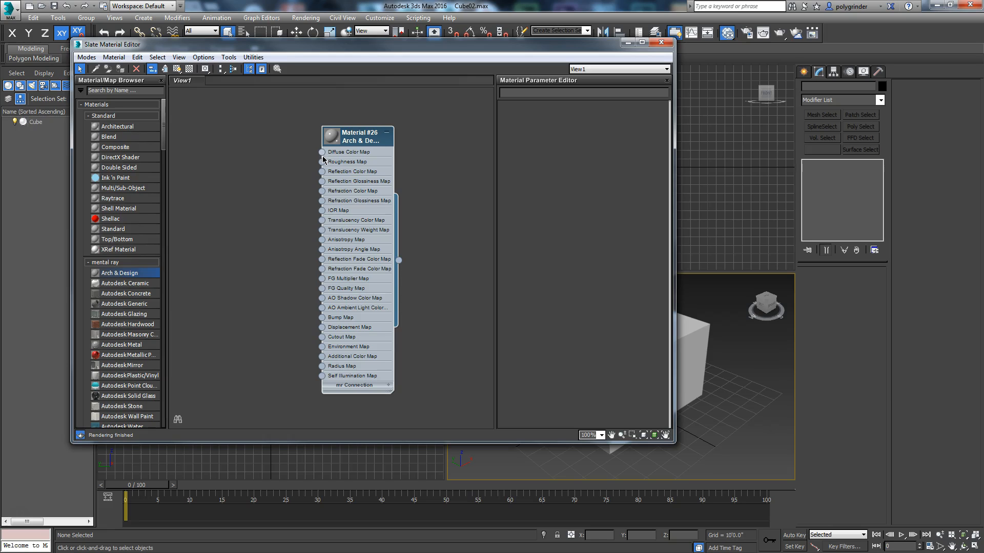
Try a Bitmap map of IMG_9194.jpg on the material's Diffuse Color Map by pulling from its input, and delete the map node
left_click_drag(351, 145, 257, 165)
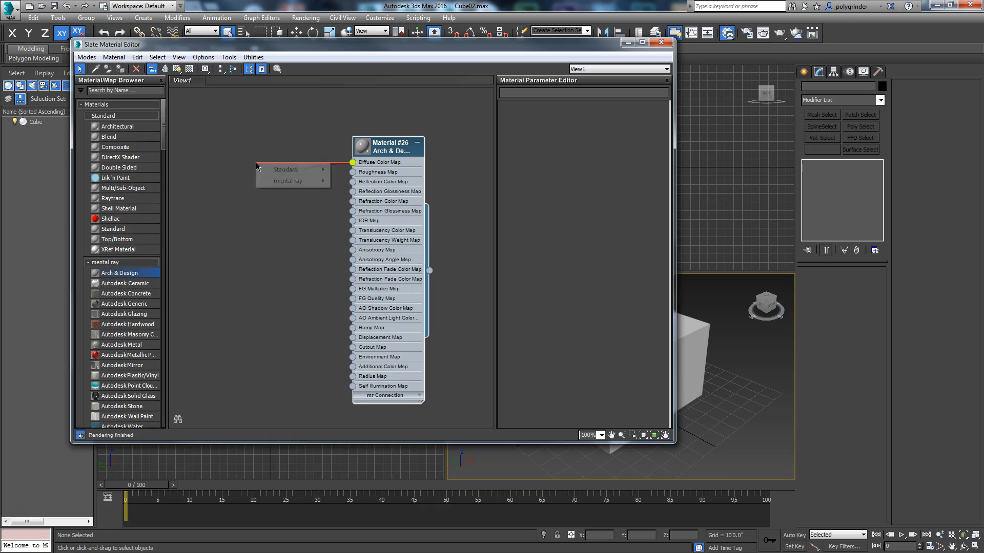
mouse_move(285, 170)
left_click(346, 168)
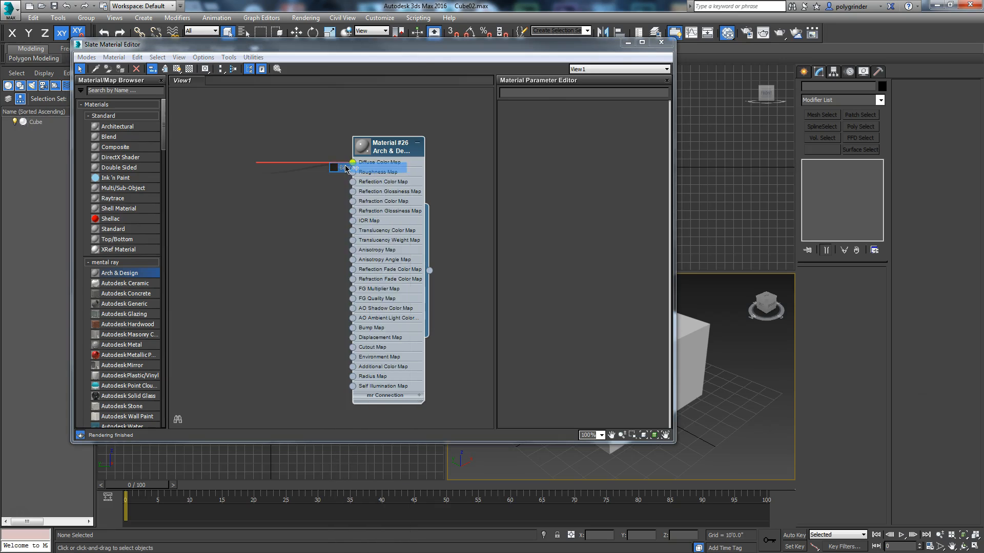
left_click(154, 95)
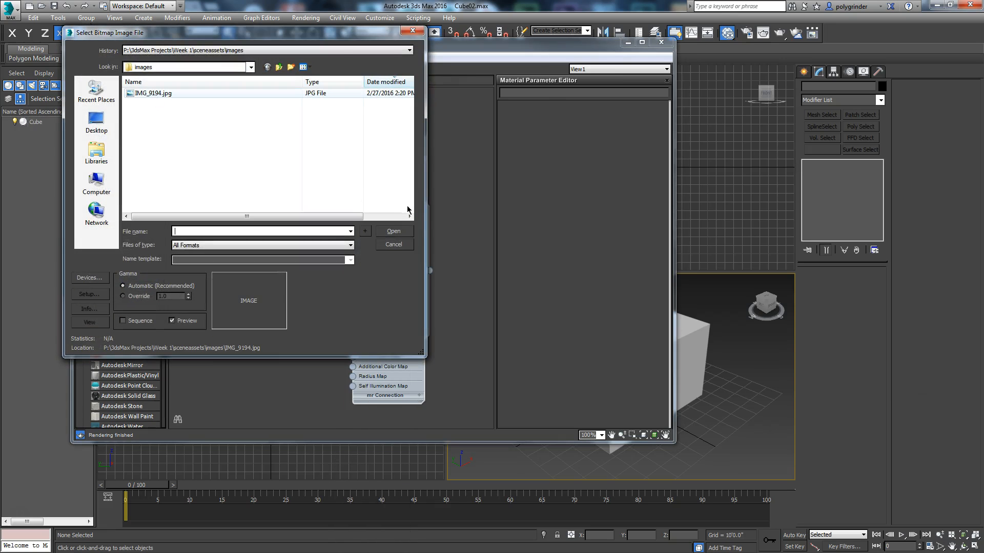
left_click(395, 233)
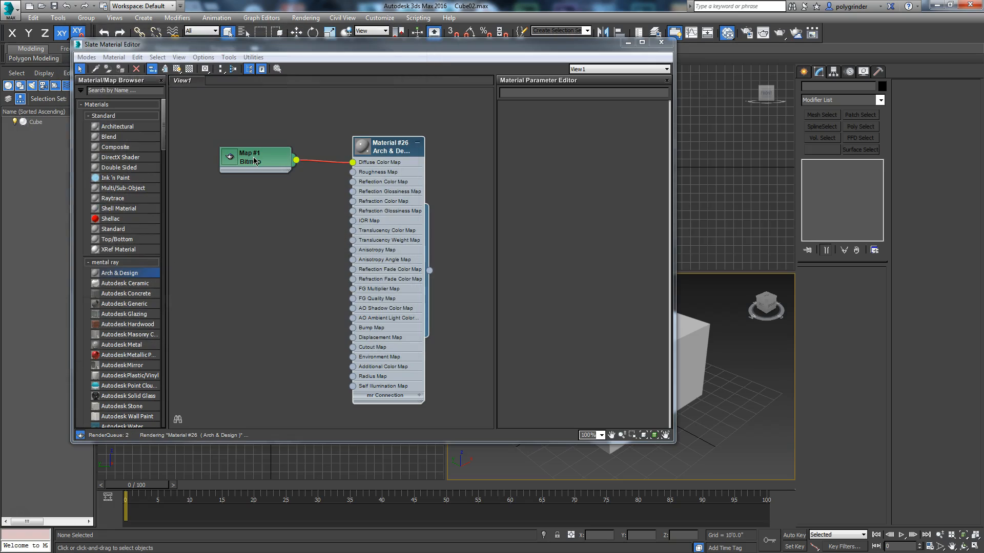
left_click_drag(257, 166, 250, 173)
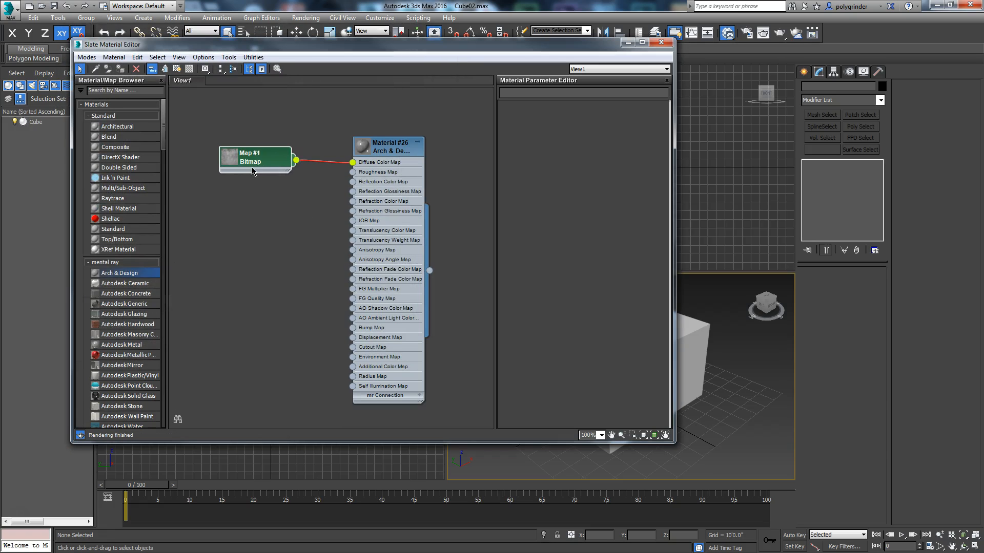
key("Delete")
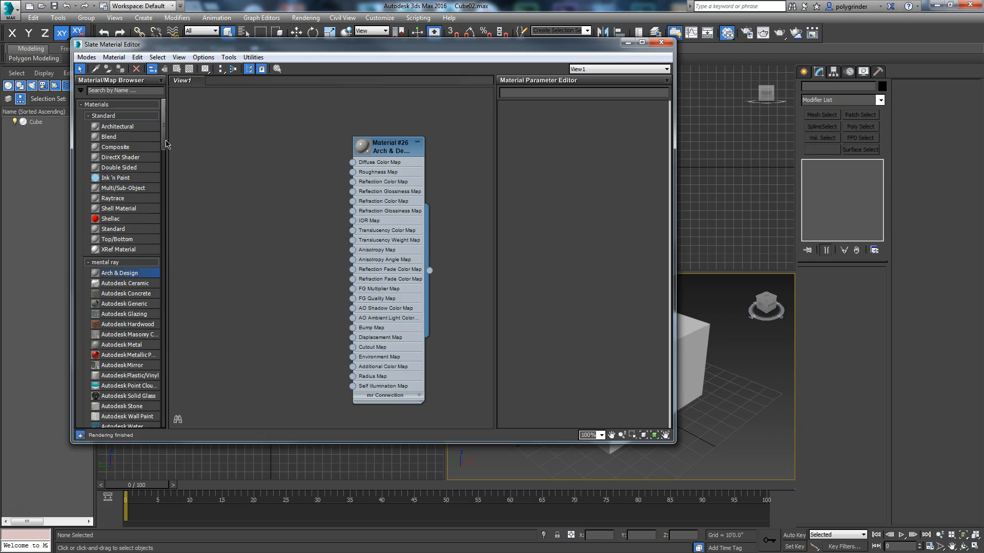
Try adding a Bitmap map of IMG_9194.jpg from the Standard maps in the Material/Map Browser, and delete its node
left_click_drag(163, 148, 162, 210)
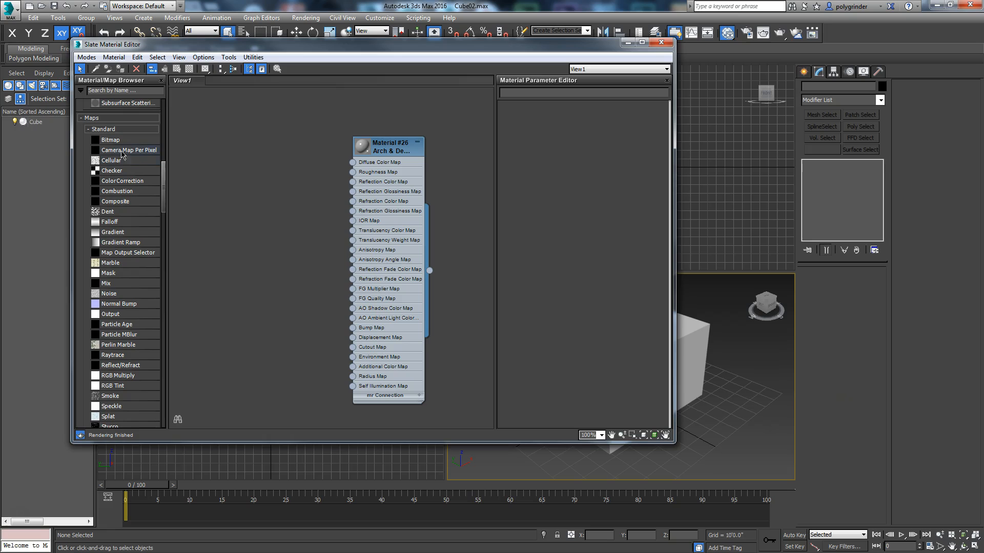
left_click_drag(112, 142, 275, 164)
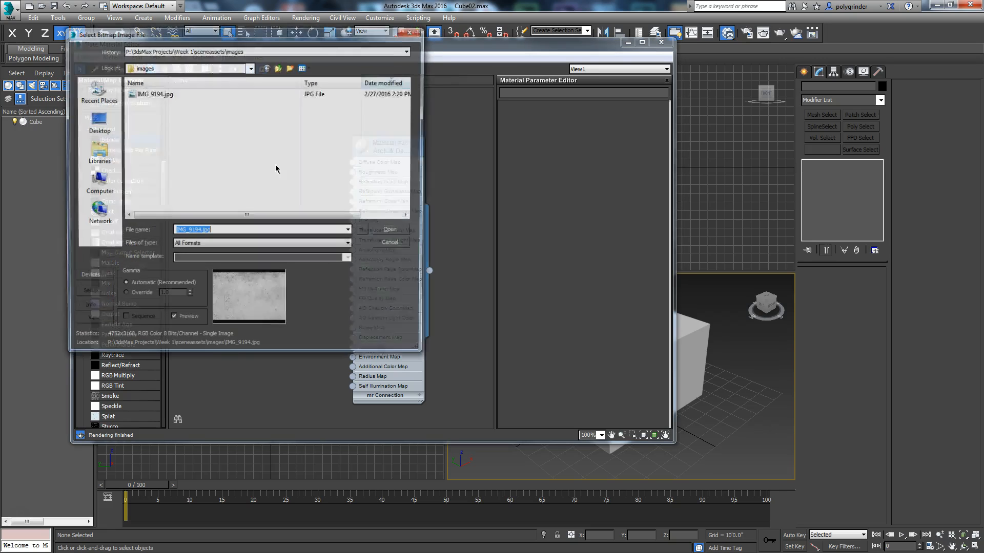
left_click(393, 231)
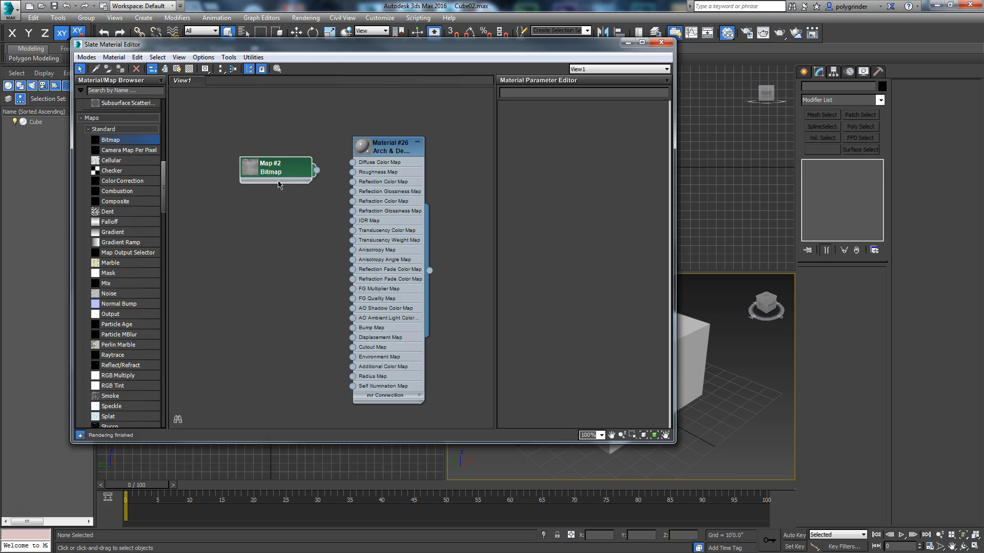
key("Delete")
Bring IMG_9194.jpg from the project's sceneassets\images folder into the node view as a Bitmap and connect it to the Diffuse Color Map
left_click_drag(0, 149, 666, 48)
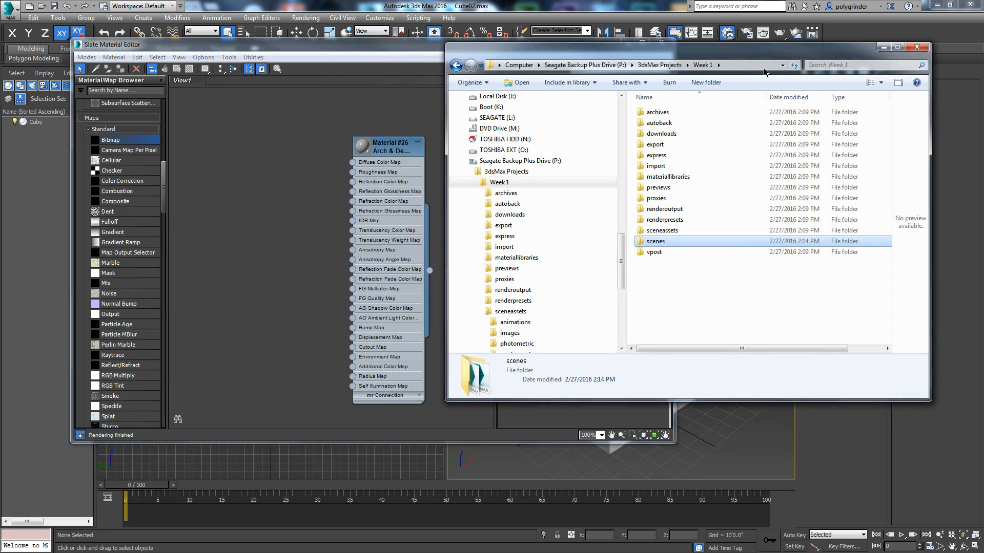
double_click(664, 234)
double_click(661, 123)
left_click_drag(664, 113, 254, 197)
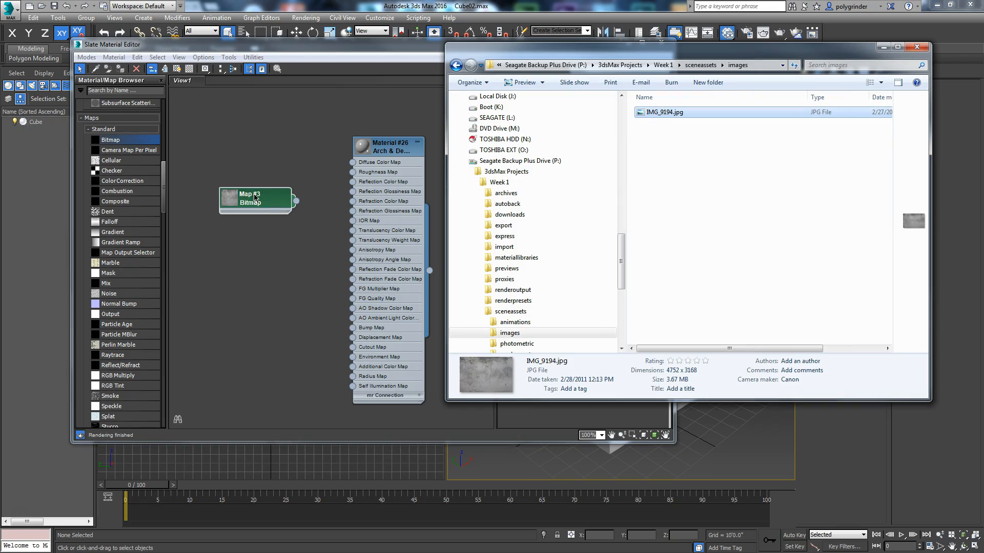
left_click_drag(666, 58, 669, 87)
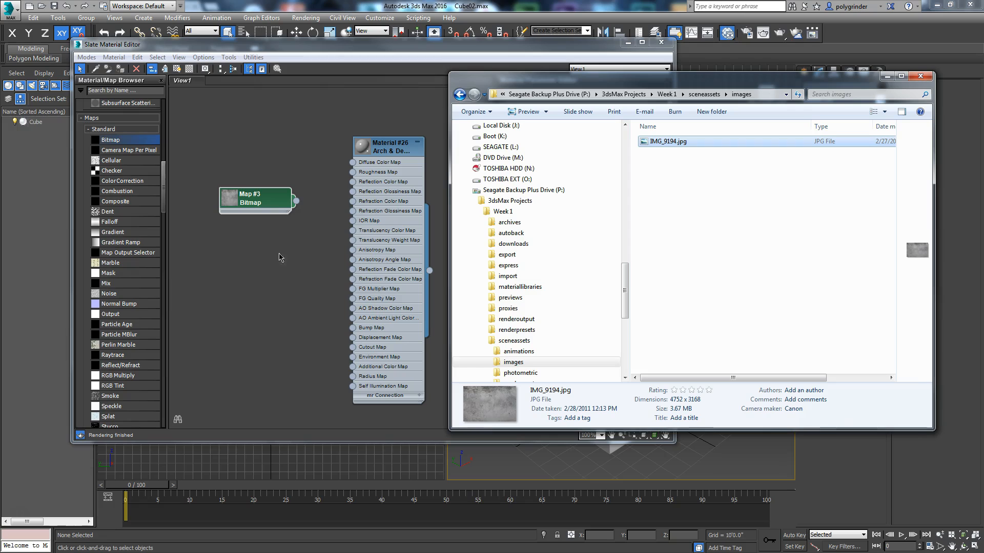
left_click_drag(714, 86, 595, 111)
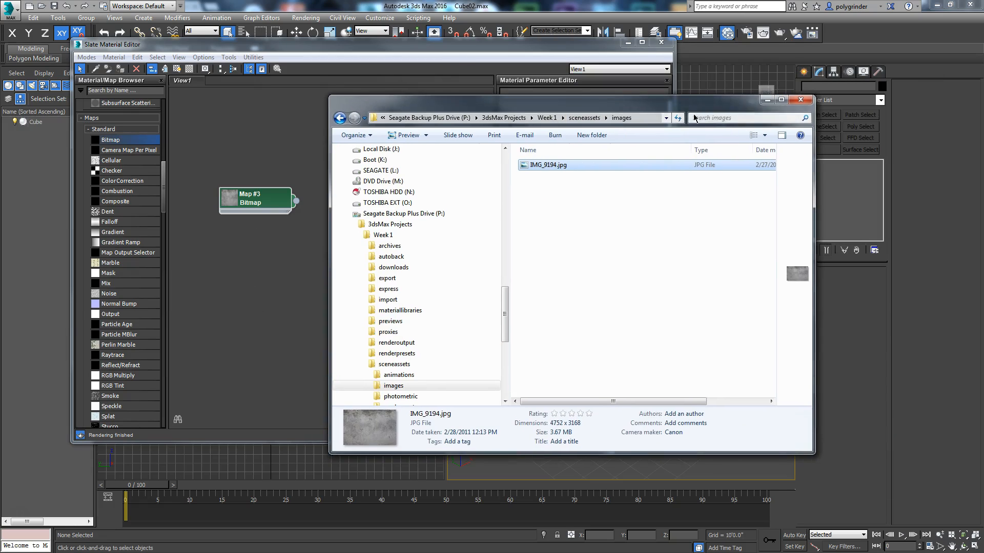
left_click(769, 100)
left_click_drag(261, 205, 353, 163)
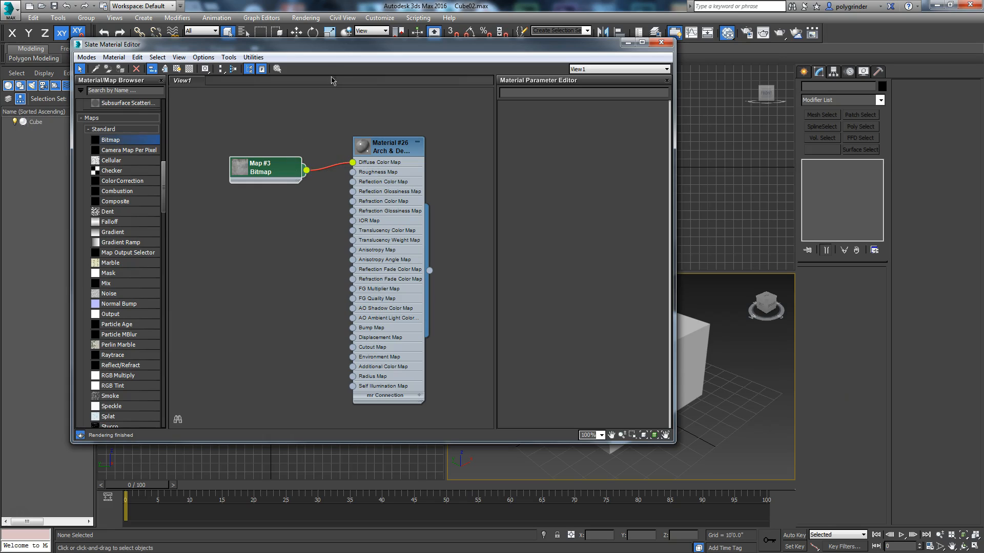
Assign the Arch & Design material to the selected Cube and show its concrete bitmap shaded in the viewport
right_click(388, 150)
left_click(689, 337)
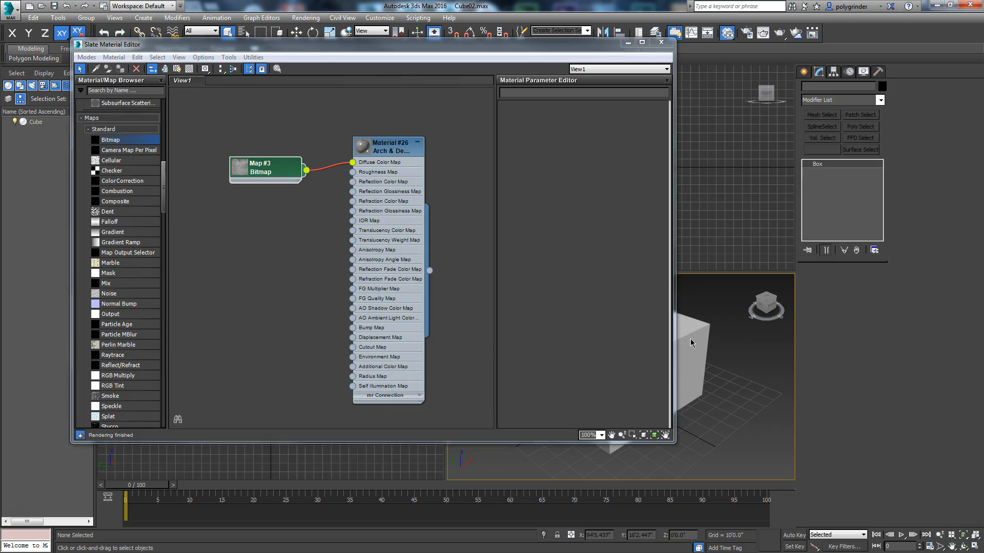
right_click(400, 152)
left_click(410, 160)
left_click_drag(433, 51, 446, 173)
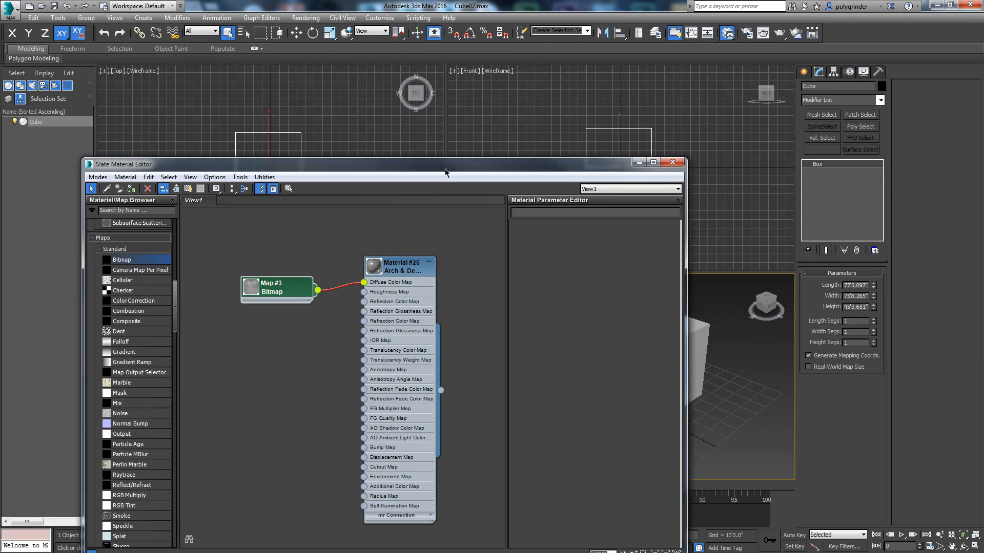
left_click(191, 192)
left_click_drag(367, 170, 329, 84)
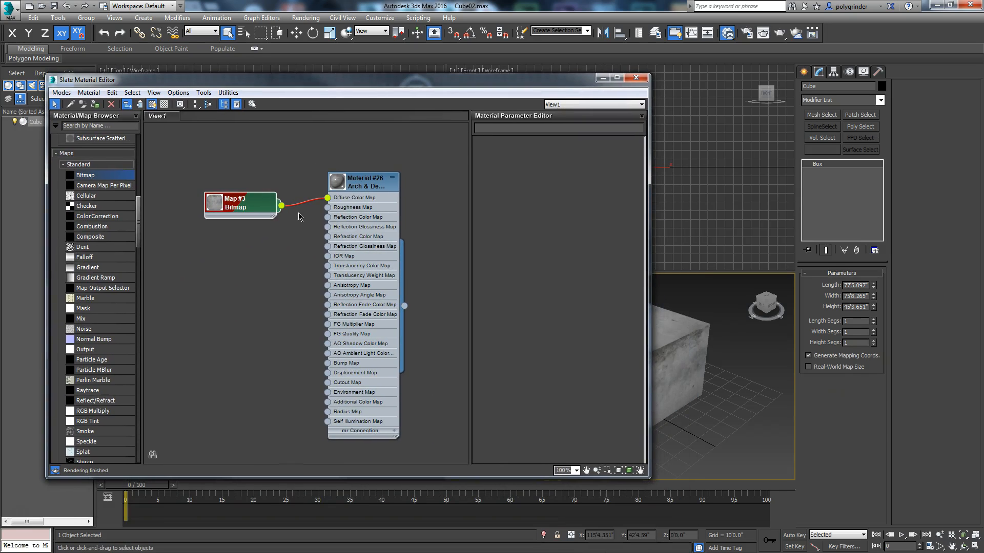
Open the Arch & Design material's parameters and rename the material as Conrete Cube
double_click(357, 186)
left_click_drag(510, 126, 403, 139)
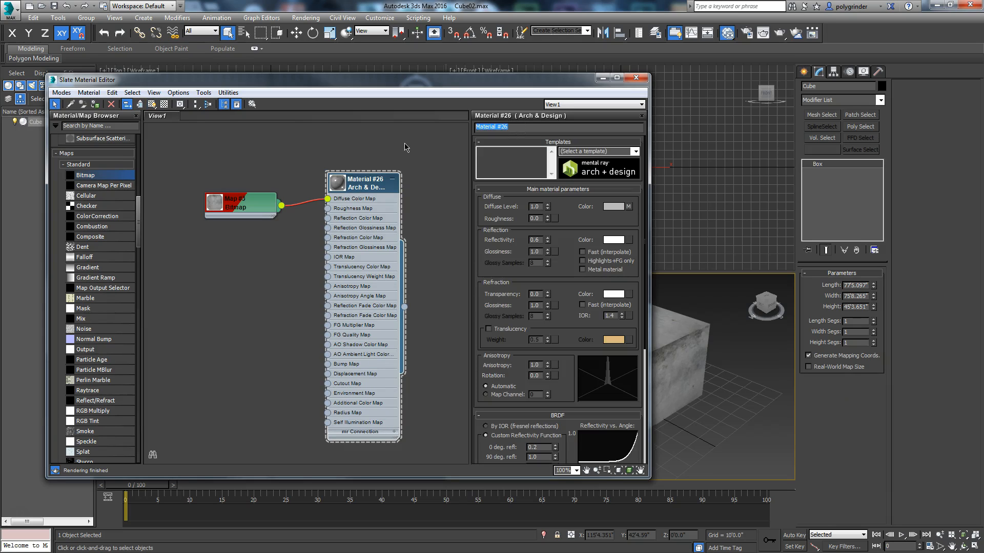
type("Con")
key("BackSpace")
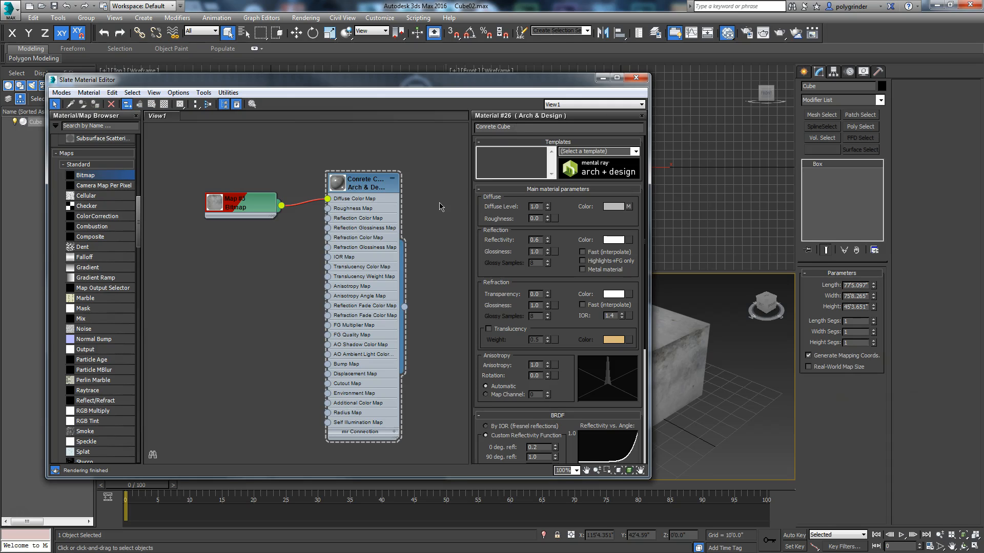
Correct the material's name to Concrete Cube and close the material editor
left_click(484, 126)
type("c")
left_click_drag(451, 81, 346, 73)
key("m")
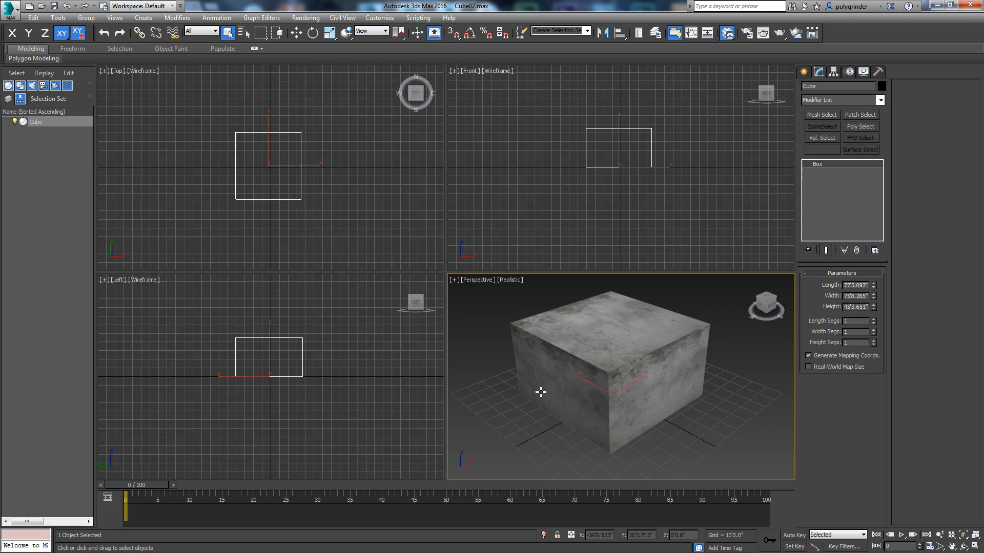
Reopen the Slate Material Editor and open the parameters of the concrete bitmap node
key("m")
left_click_drag(11, 112, 612, 55)
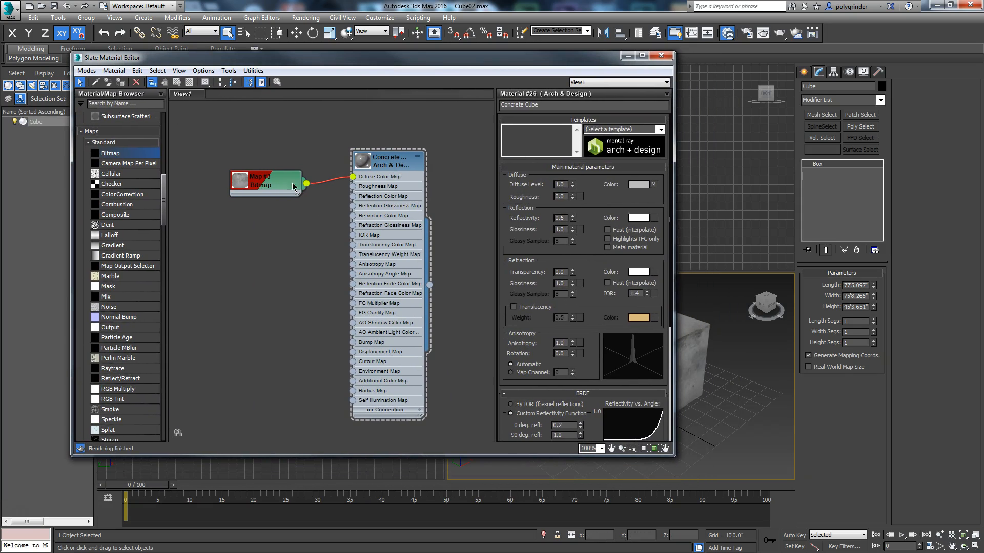
double_click(272, 186)
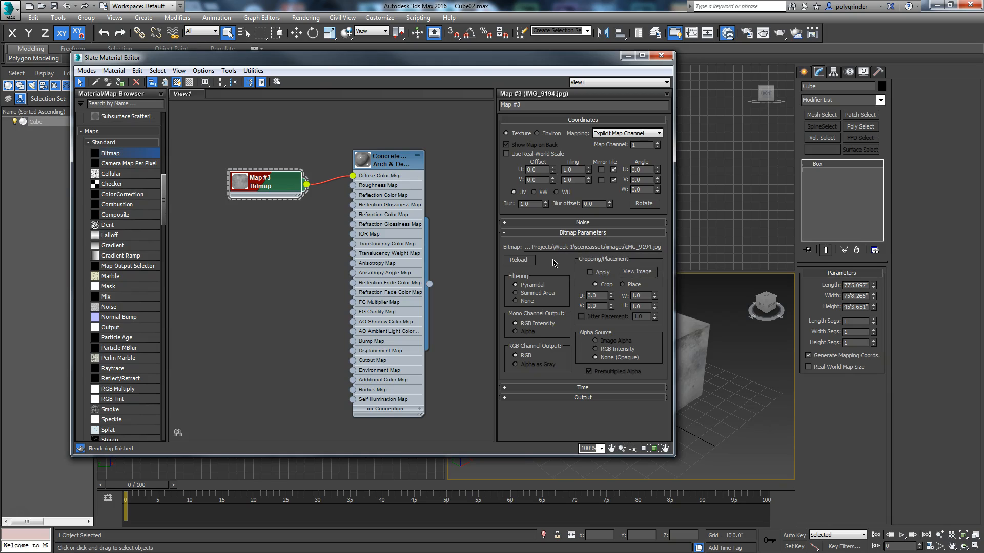
left_click_drag(287, 177, 278, 166)
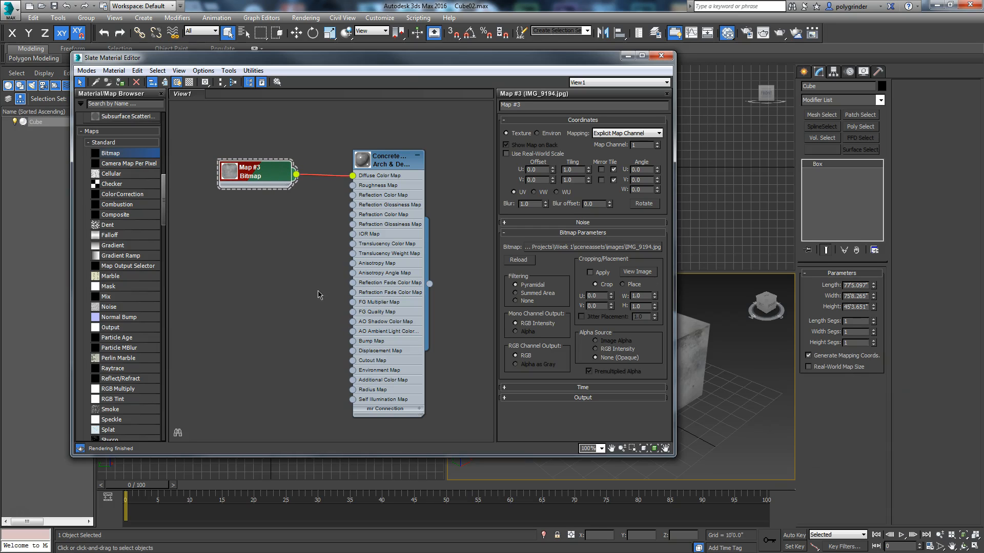
left_click_drag(412, 61, 427, 94)
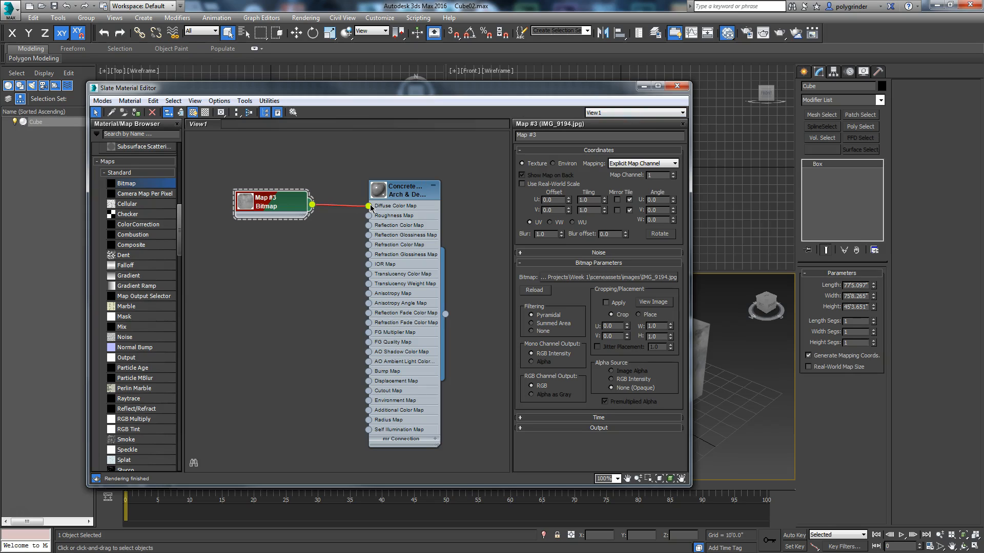
Replace the bitmap on the Concrete Cube material's Diffuse Color Map with a new Checker map and show it shaded in the viewport
left_click_drag(369, 206, 342, 248)
left_click_drag(285, 204, 275, 388)
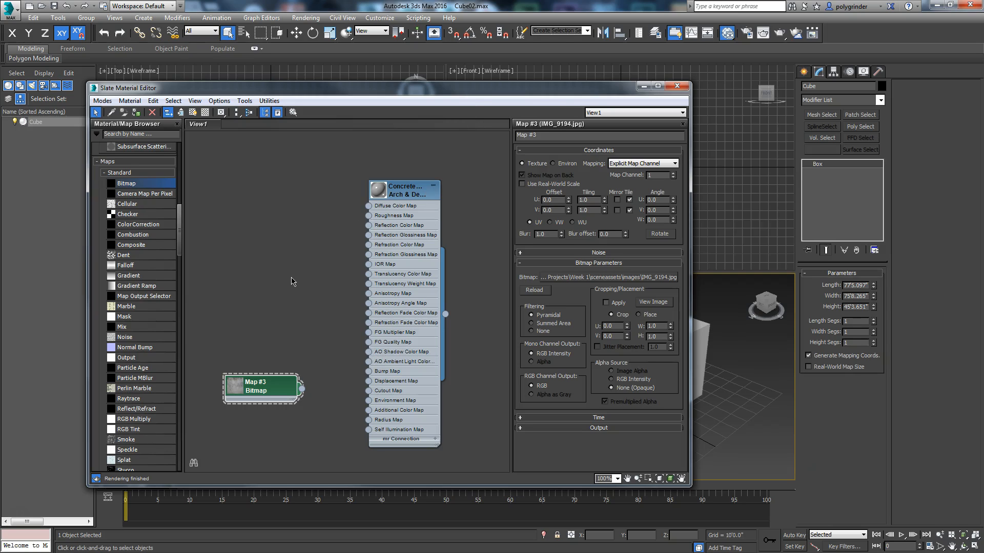
left_click_drag(138, 216, 365, 206)
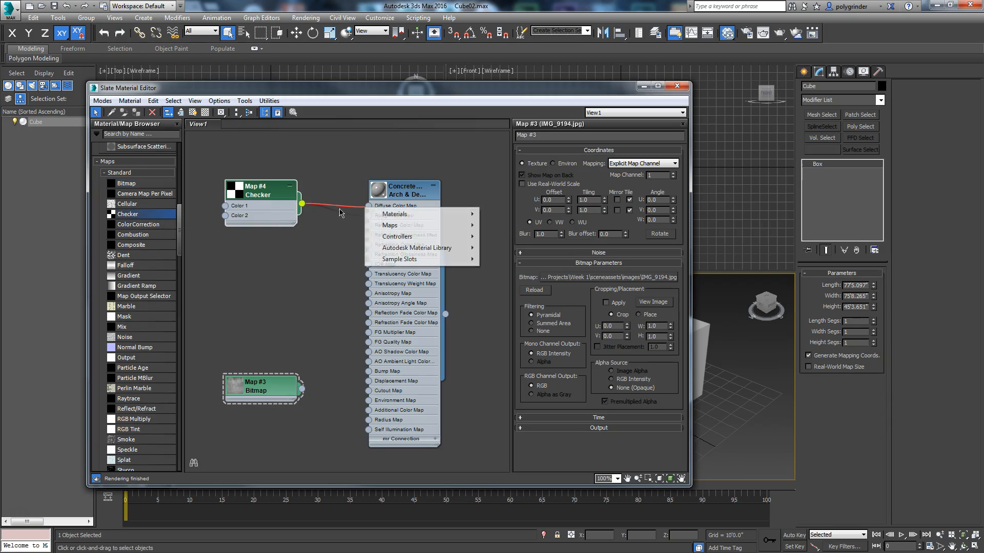
left_click(321, 204)
left_click_drag(302, 204, 368, 207)
left_click(265, 195)
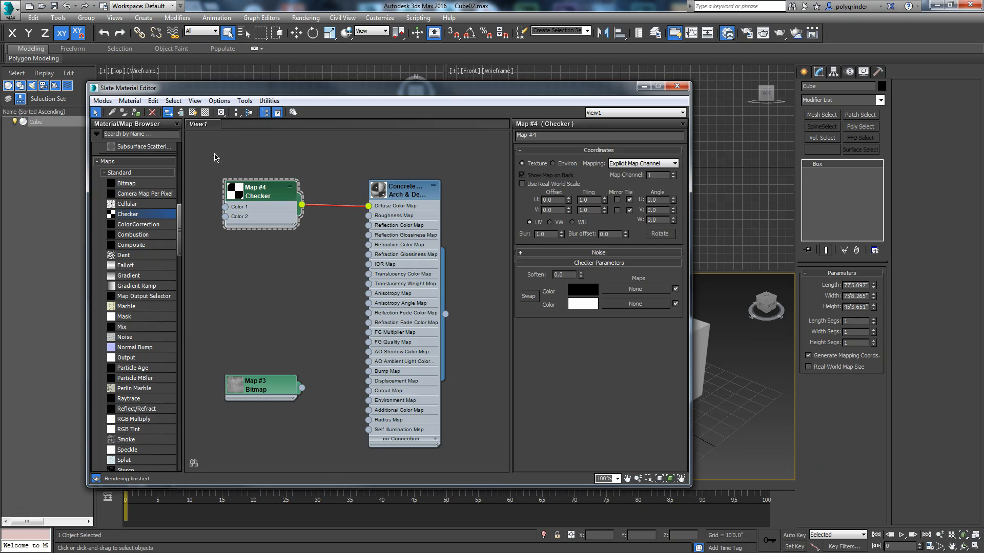
left_click(192, 113)
mouse_move(563, 88)
left_mouse_down()
mouse_move(64, 199)
mouse_move(588, 117)
mouse_move(632, 79)
left_mouse_up()
left_click_drag(318, 180, 317, 190)
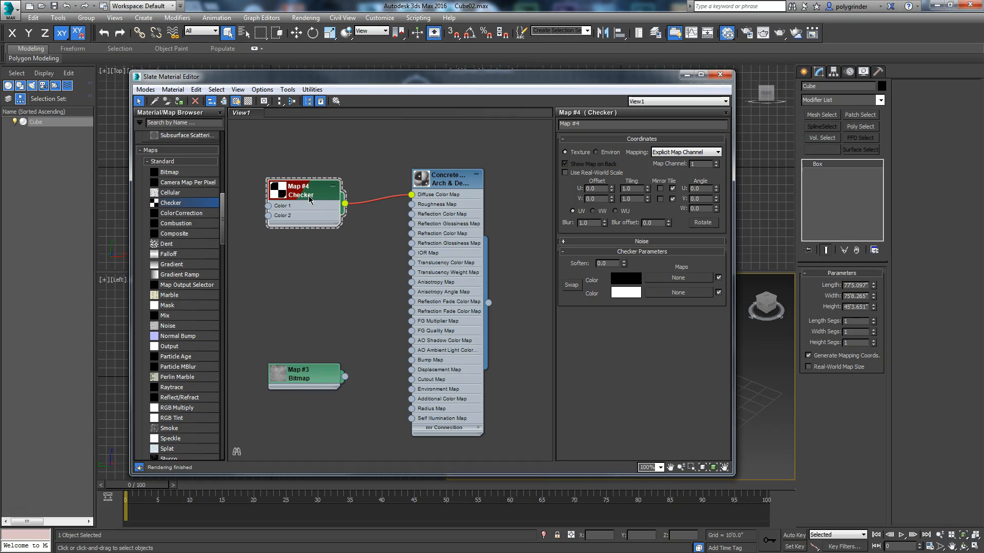
left_click_drag(309, 202, 319, 193)
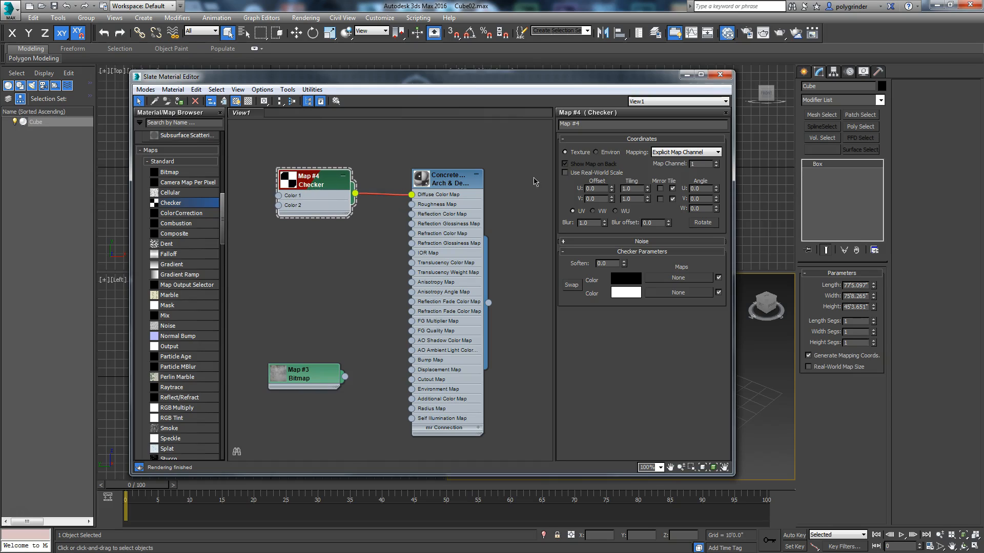
Set the Checker map's U and V tiling to 20 and uncover the Perspective view
double_click(633, 188)
type("20")
key("Return")
double_click(634, 198)
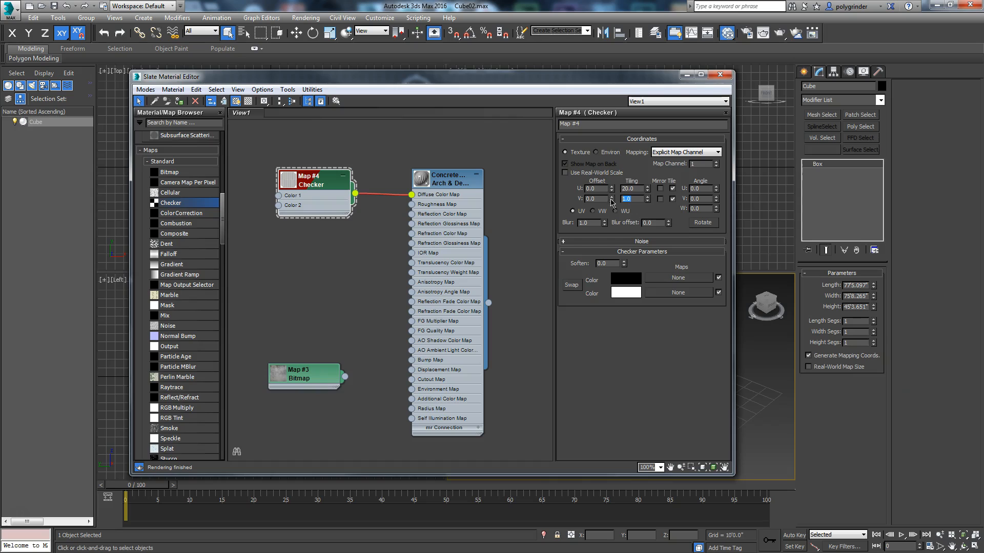
type("20")
key("Return")
left_click_drag(630, 76, 442, 68)
Set the Checker map's U and V tiling to 10 and minimize the material editor
double_click(421, 172)
type("10")
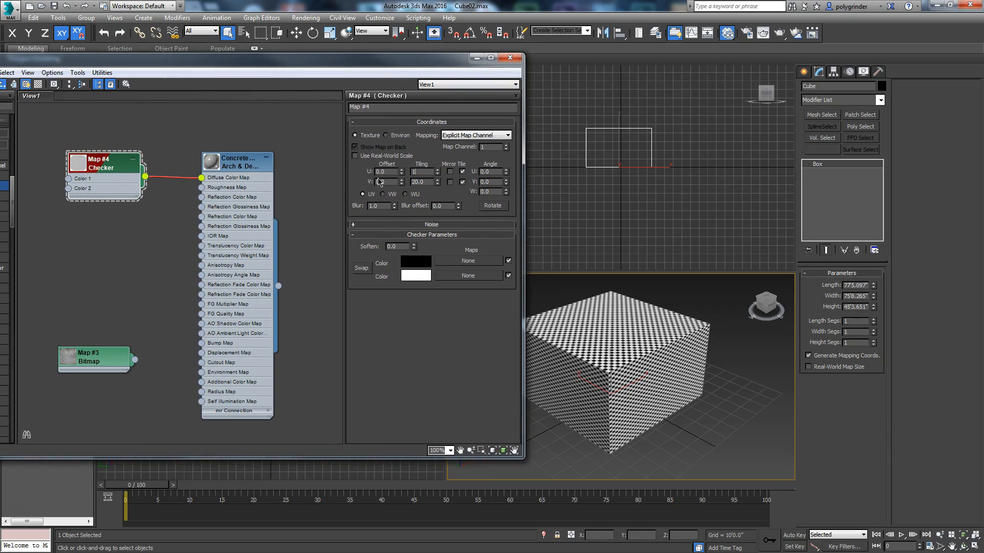
key("Return")
key("Tab")
type("10")
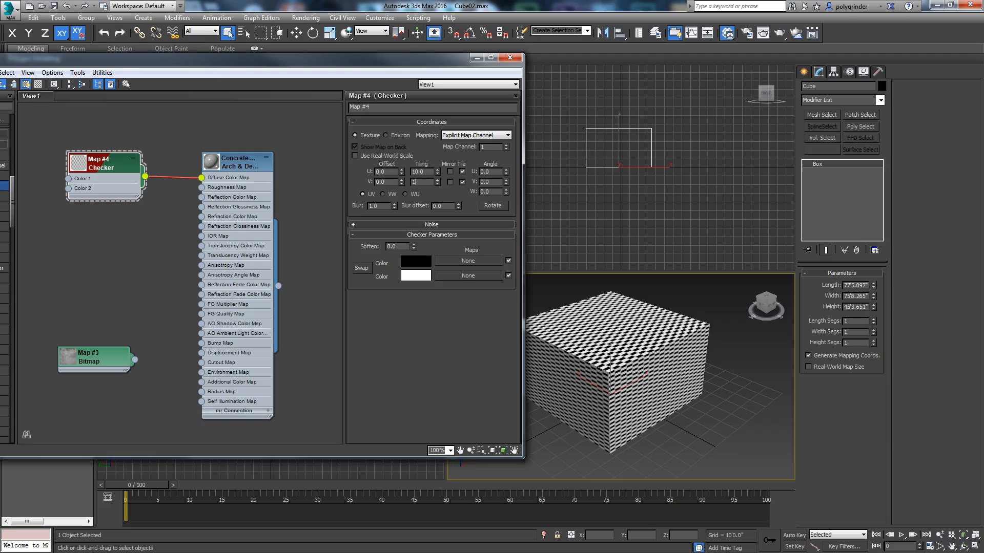
key("Return")
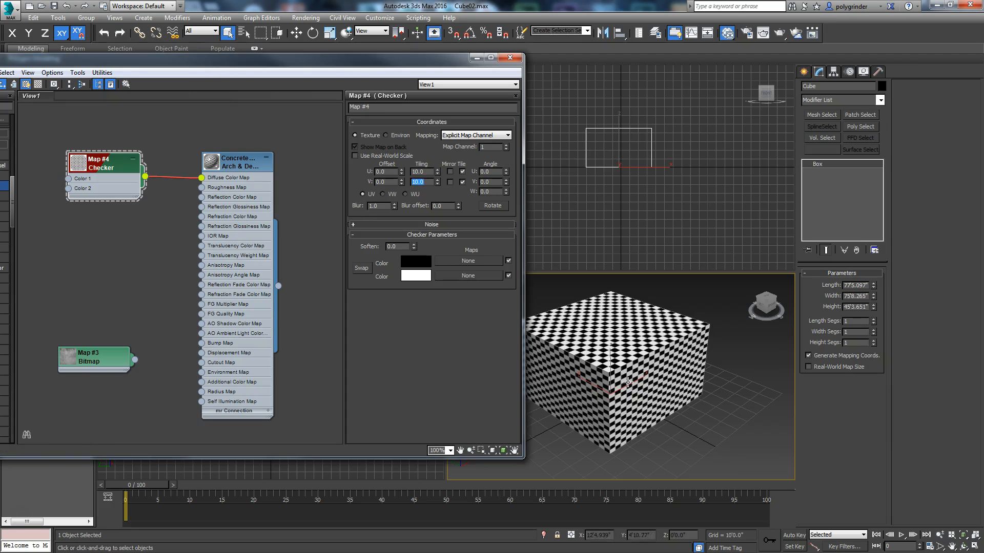
left_click_drag(461, 65, 379, 61)
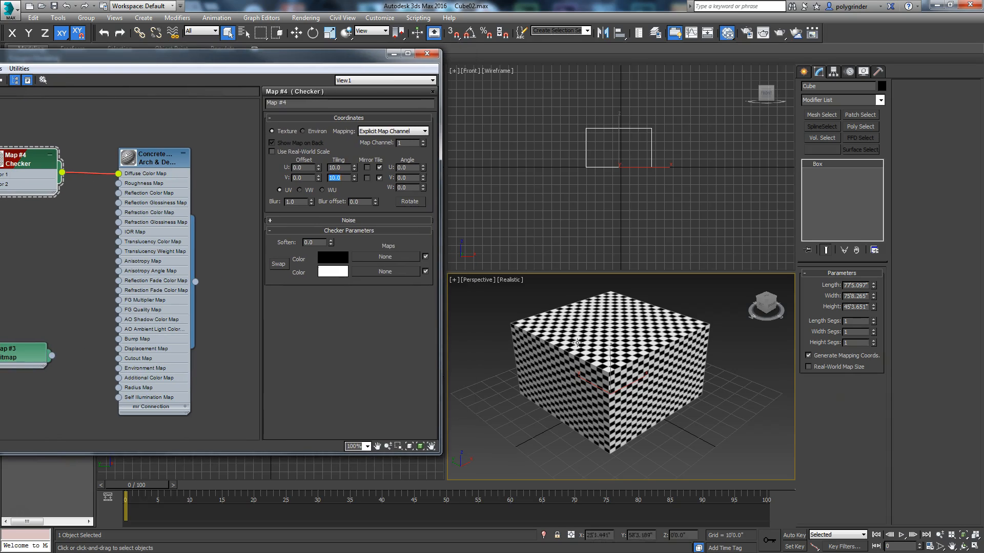
left_click(392, 54)
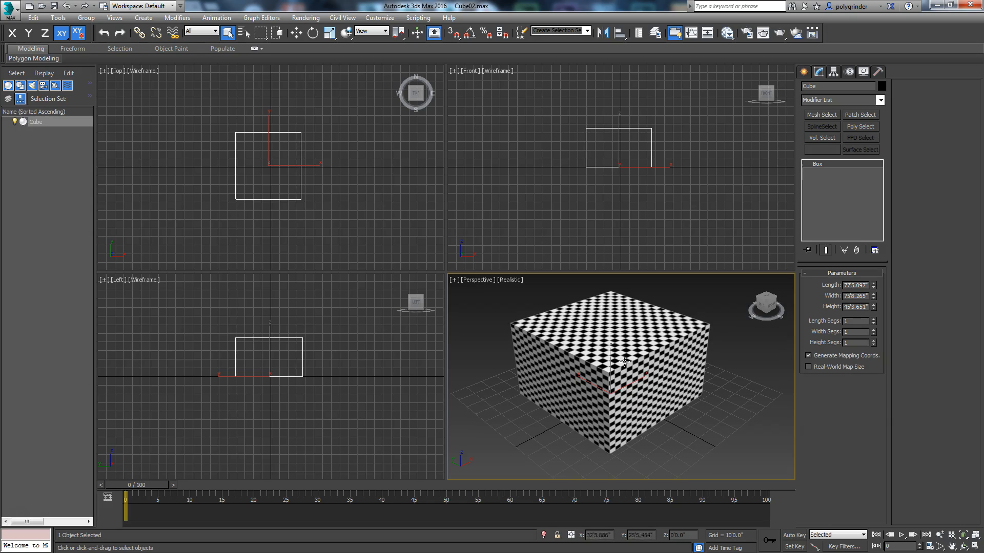
Convert the Cube to Editable Poly and add an Unwrap UVW modifier to it
right_click(603, 347)
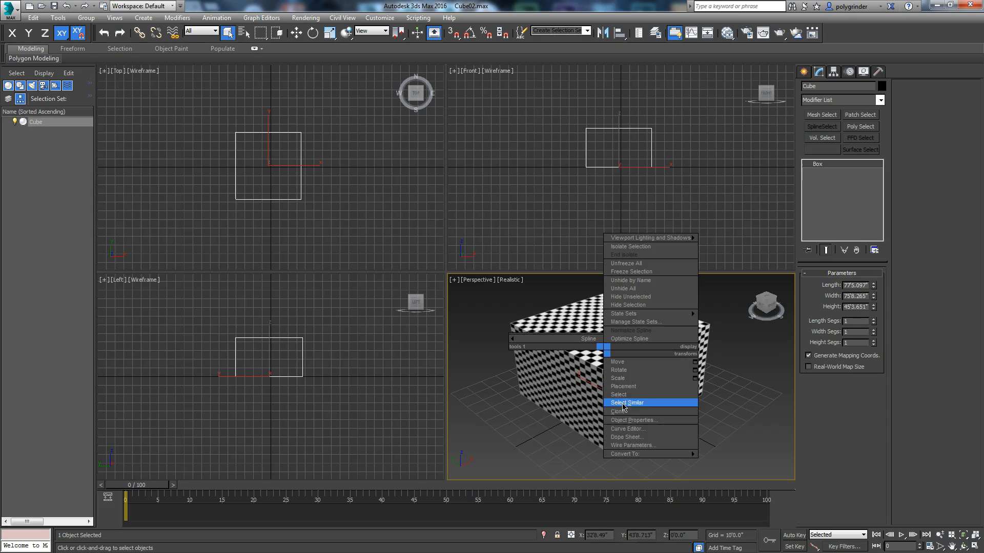
left_click(594, 462)
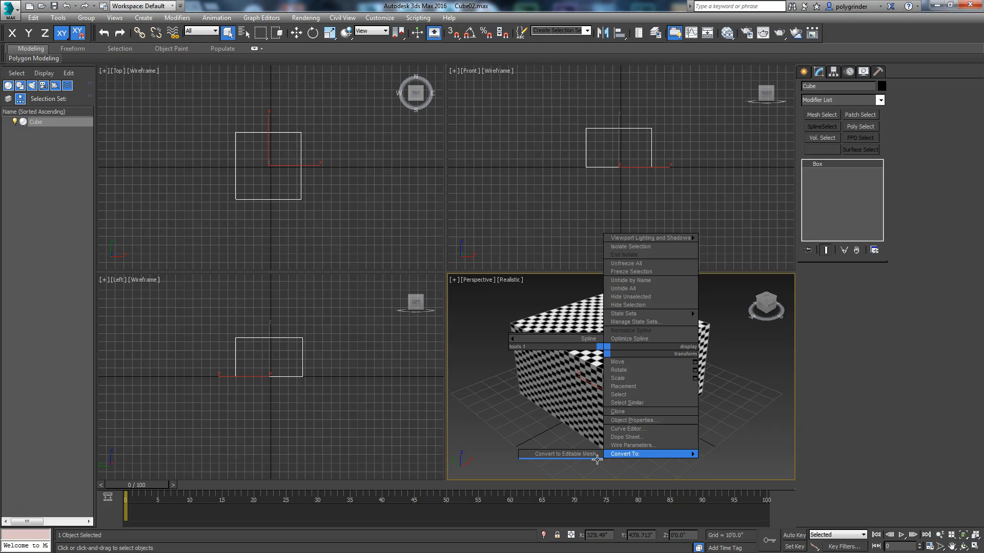
left_click(881, 101)
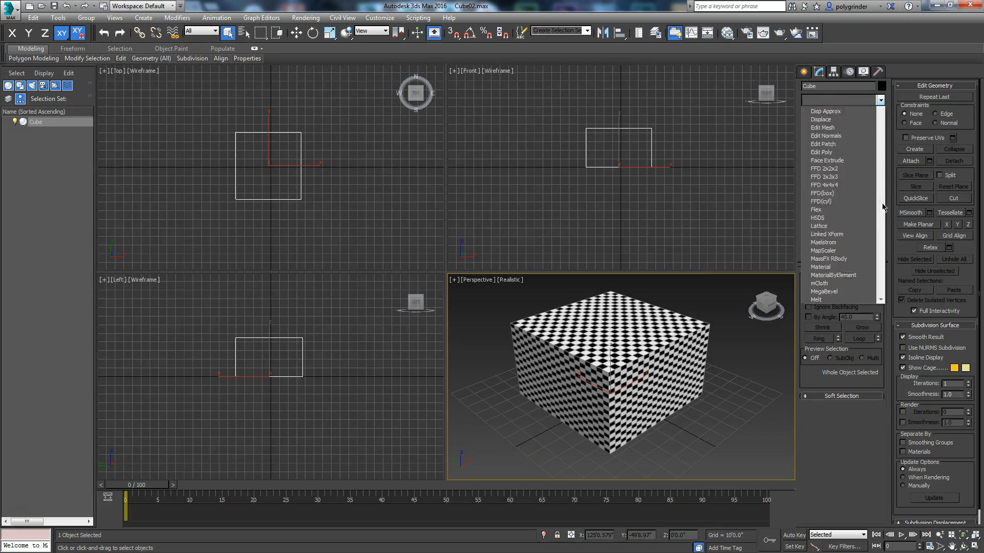
scroll(870, 402, "down", 10)
scroll(870, 402, "down", 5)
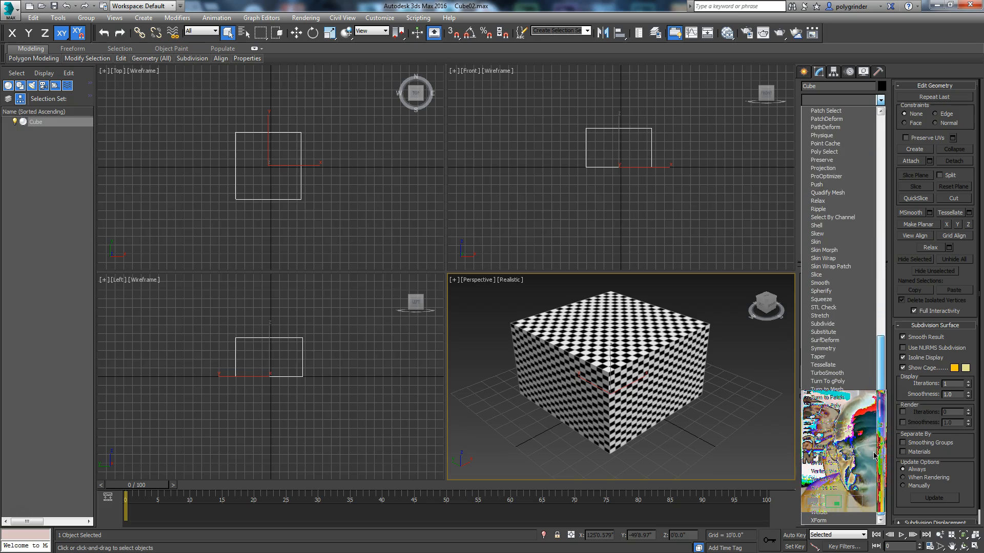
left_click(834, 435)
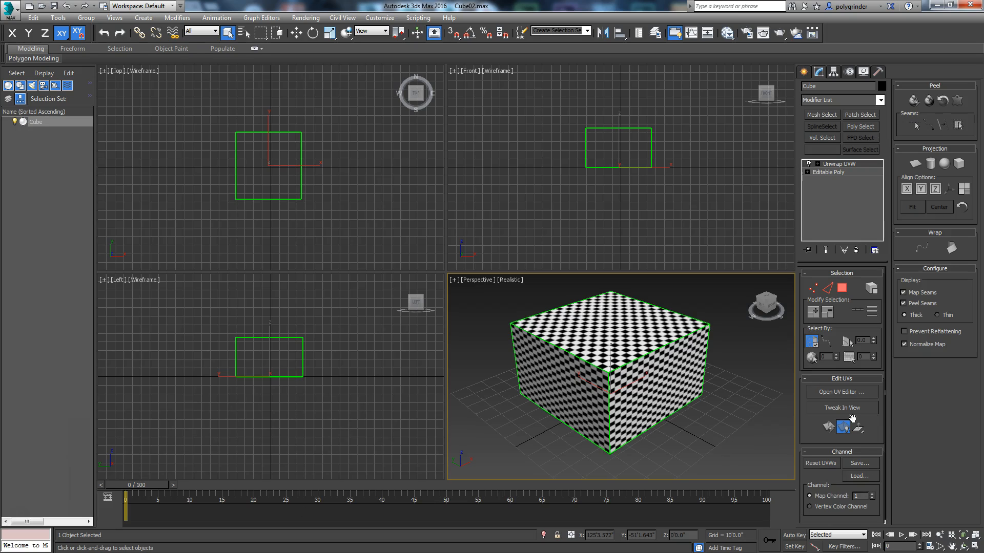
Open the Cube's UV editor maximized and select all UV faces in polygon mode
left_click(839, 392)
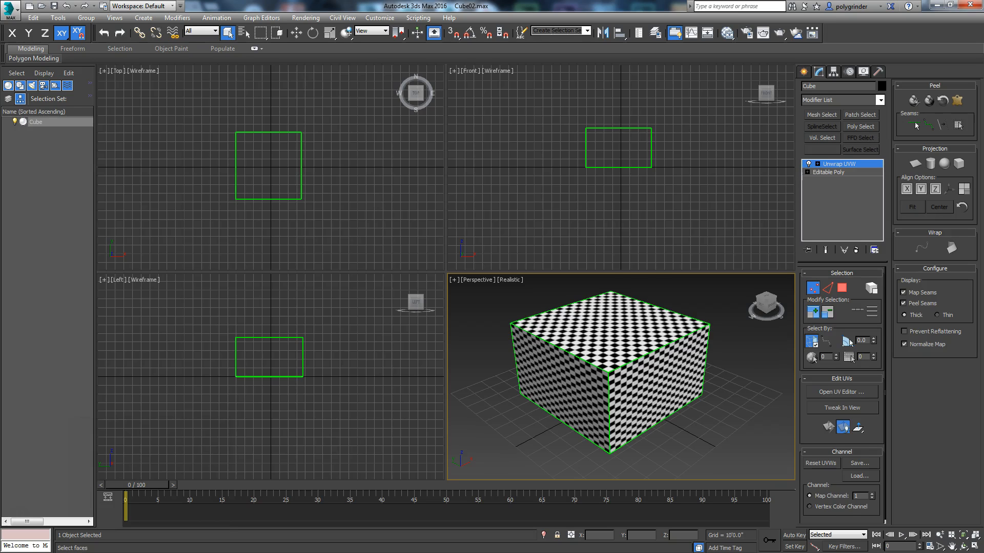
left_click(614, 75)
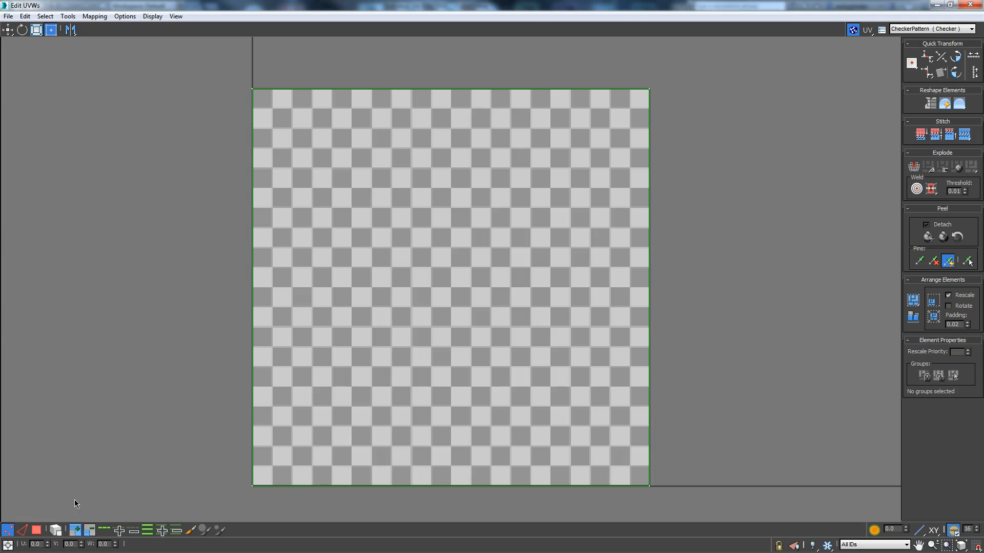
left_click(36, 530)
key("ctrl+a")
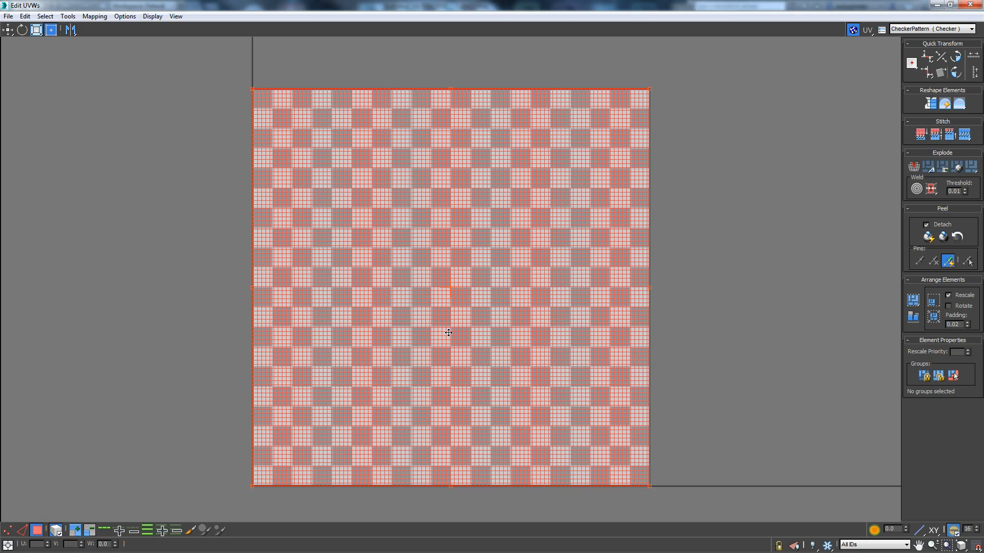
Pull the Cube's six stacked UV faces apart into separate squares
scroll(444, 333, "down", 5)
left_click_drag(443, 330, 244, 427)
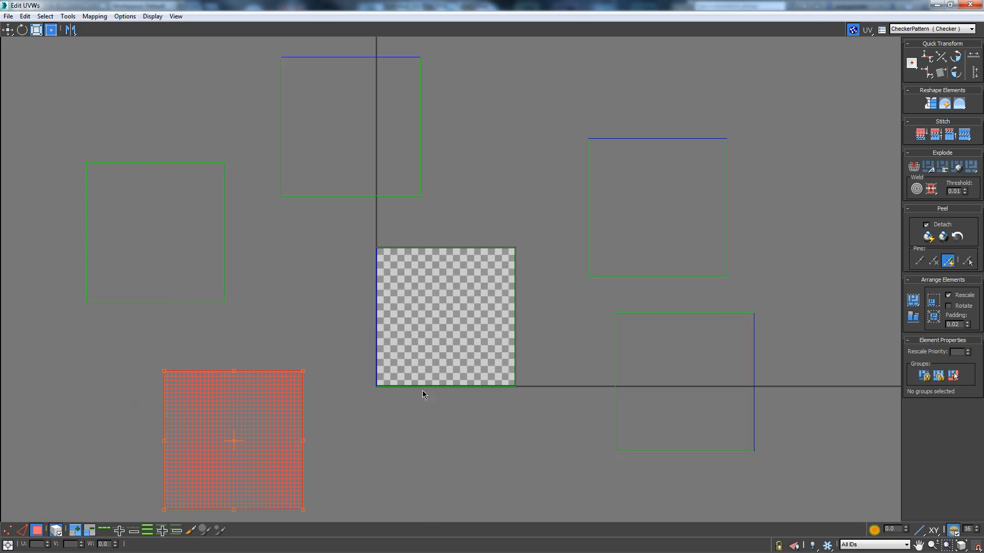
middle_click_drag(591, 432, 562, 429)
scroll(562, 426, "down", 5)
middle_click_drag(504, 433, 470, 399)
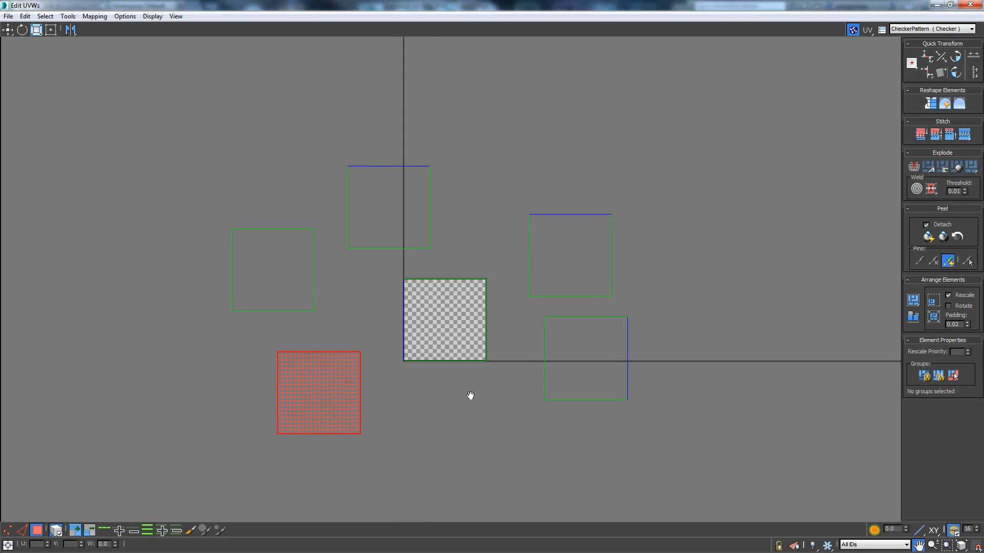
Apply Flatten Mapping with its default settings to all of the Cube's UV faces
left_click(471, 407)
left_click_drag(187, 107, 630, 457)
left_click(125, 15)
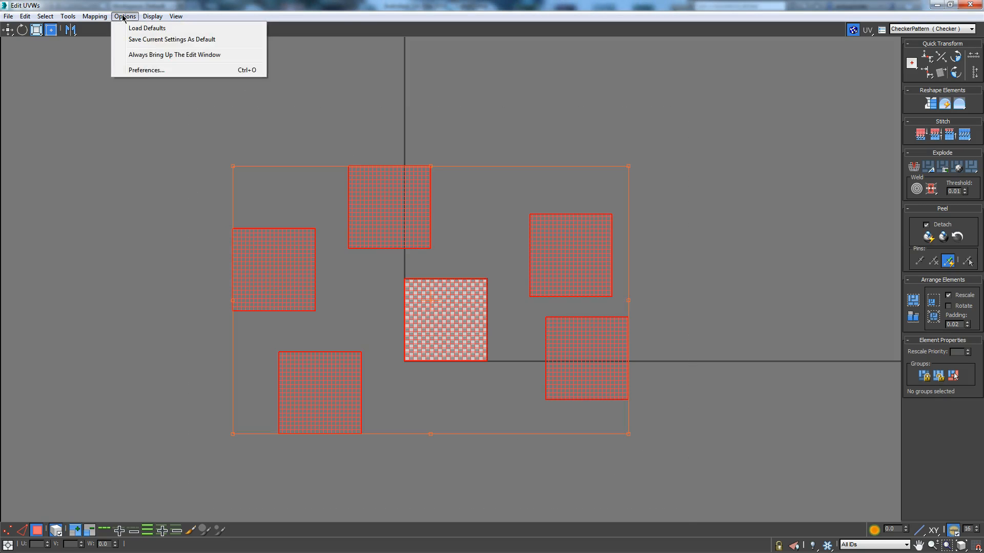
mouse_move(95, 16)
left_click(117, 54)
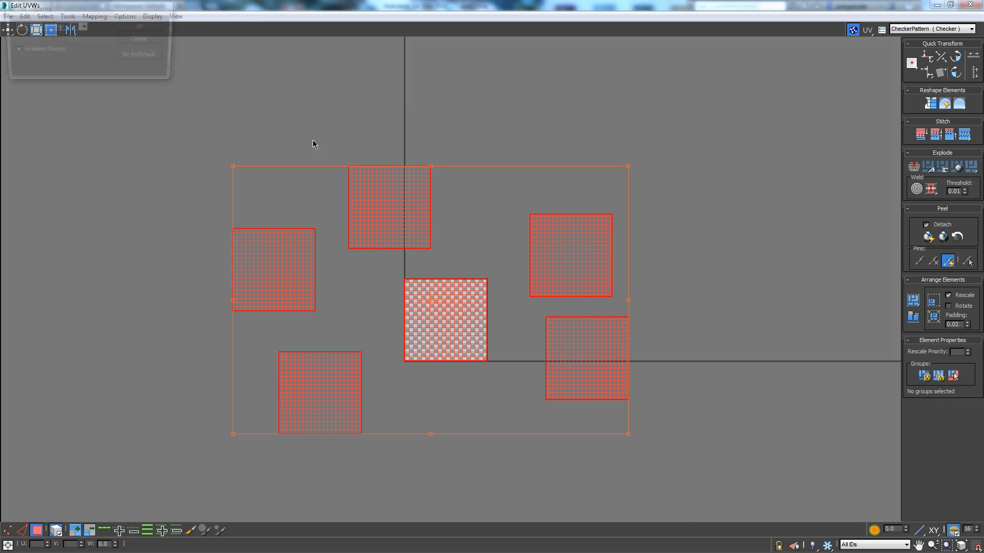
left_click(142, 27)
left_click(436, 415)
scroll(478, 392, "up", 3)
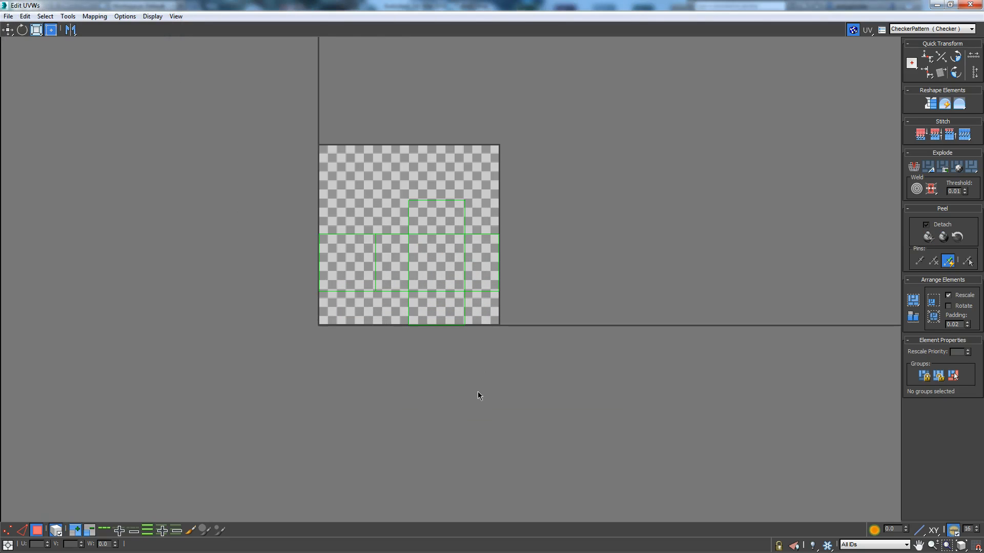
Hide the checker background in the UV editor and minimize the editor window
left_click(854, 29)
scroll(598, 177, "up", 2)
middle_click_drag(593, 185, 637, 197)
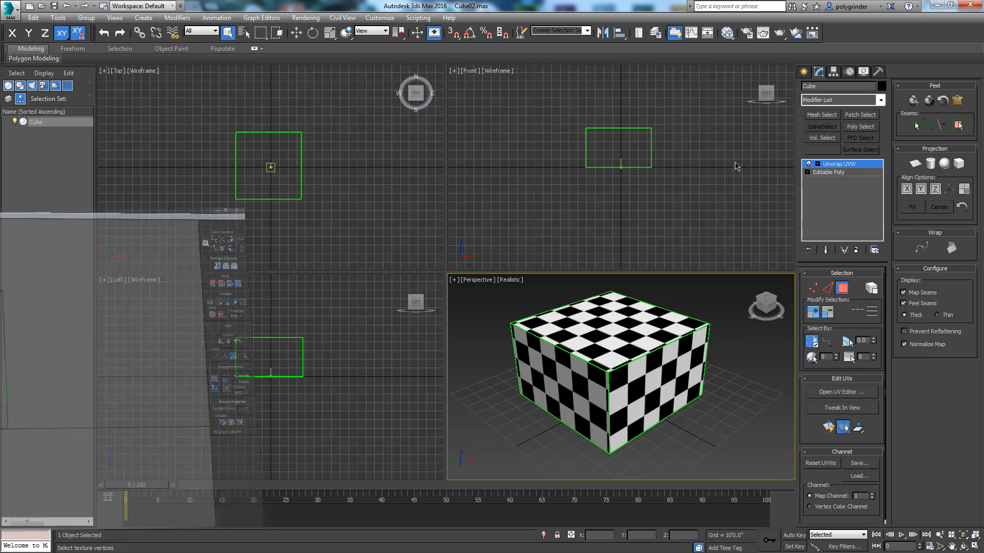
left_click(937, 5)
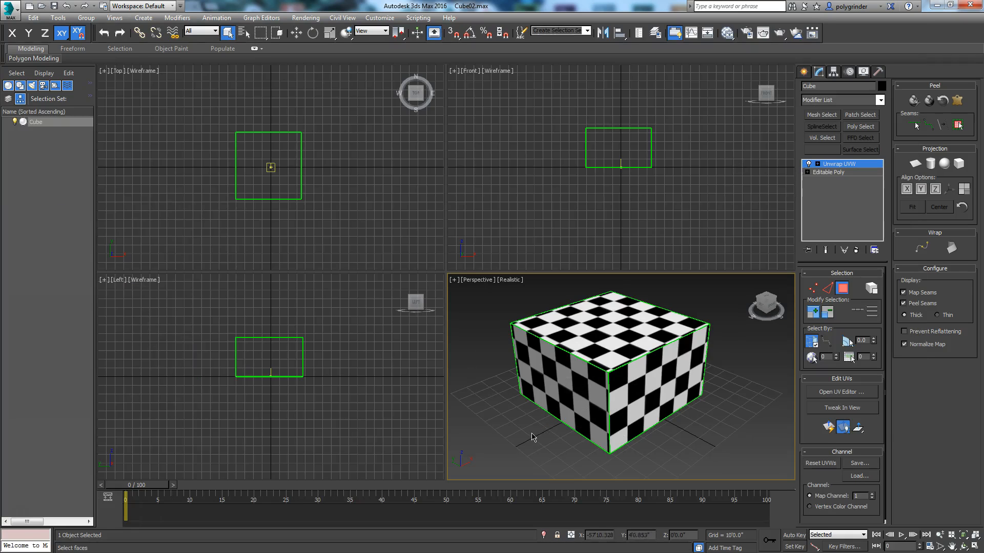
Convert the unwrapped Cube to Editable Poly to collapse its Unwrap UVW modifier
middle_click_drag(566, 407, 554, 442, "alt")
right_click(590, 321)
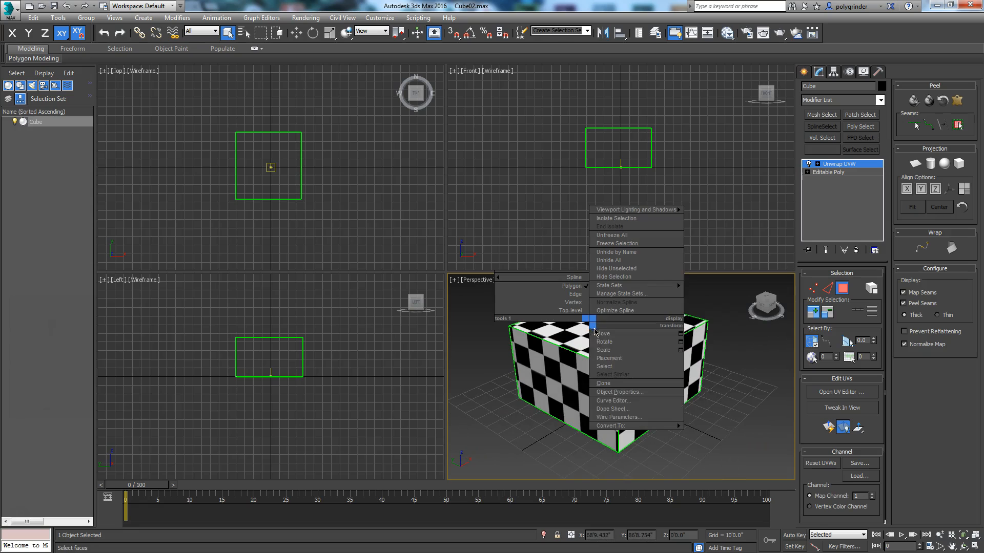
mouse_move(635, 426)
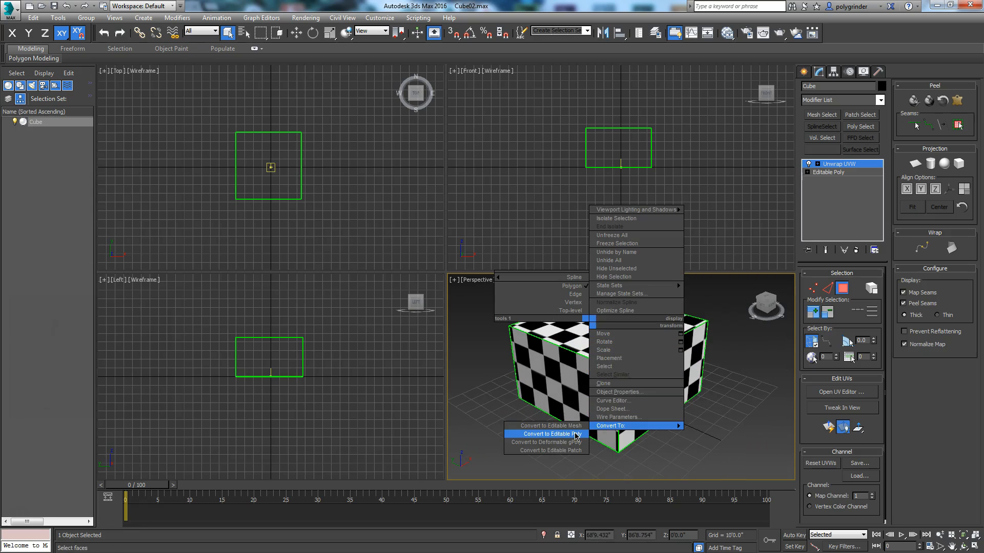
left_click(576, 434)
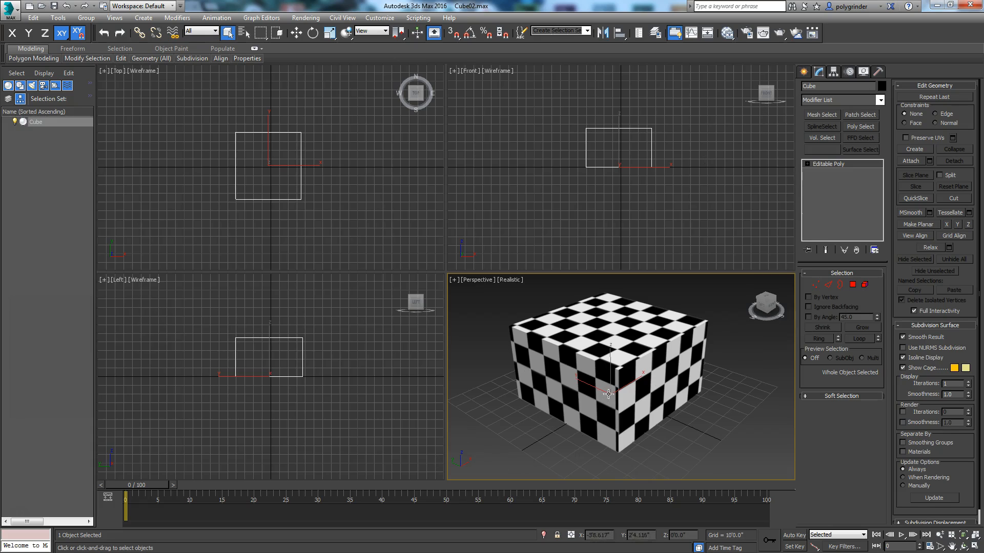
Clone the Cube along the Y axis as an independent copy placed just beside the original
scroll(609, 394, "down", 3)
middle_click_drag(608, 394, 576, 388)
right_click(578, 393)
left_click(595, 396)
left_click_drag(551, 379, 595, 423, "shift")
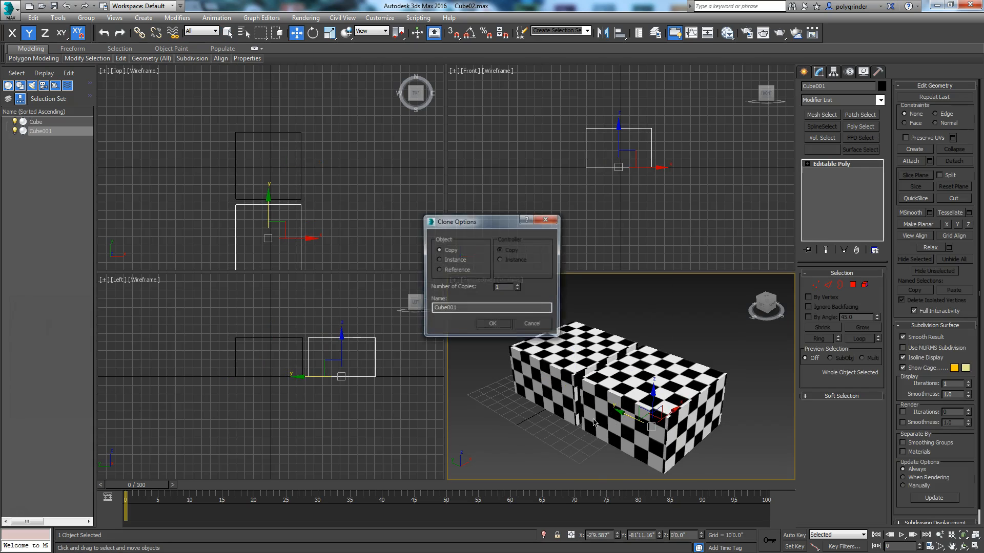
left_click(492, 323)
Scale the copied cube uniformly down to about half its size
right_click(630, 385)
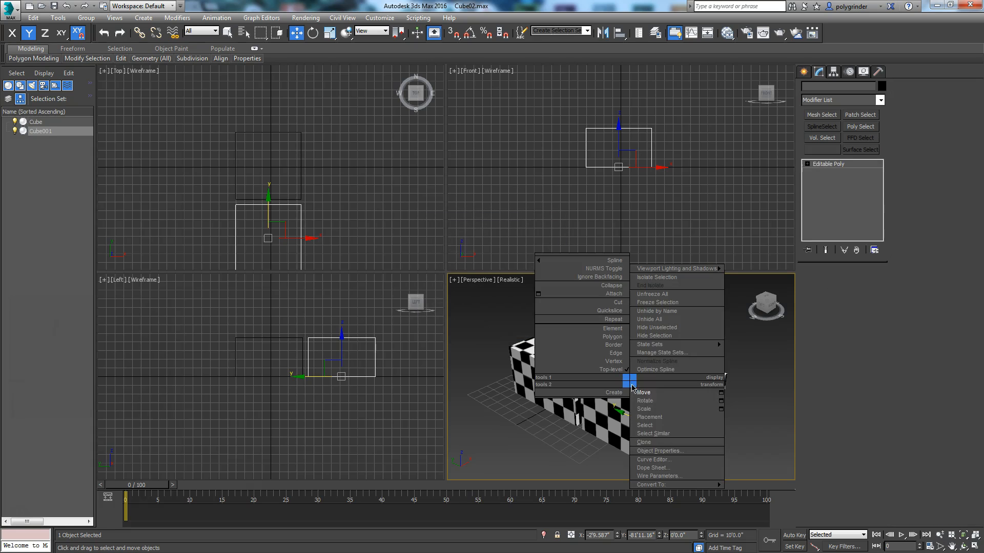
left_click(644, 409)
left_click_drag(653, 427, 627, 422)
right_click(632, 426)
left_click(651, 438)
scroll(627, 423, "up", 3)
middle_click_drag(627, 422, 649, 436)
scroll(649, 435, "down", 3)
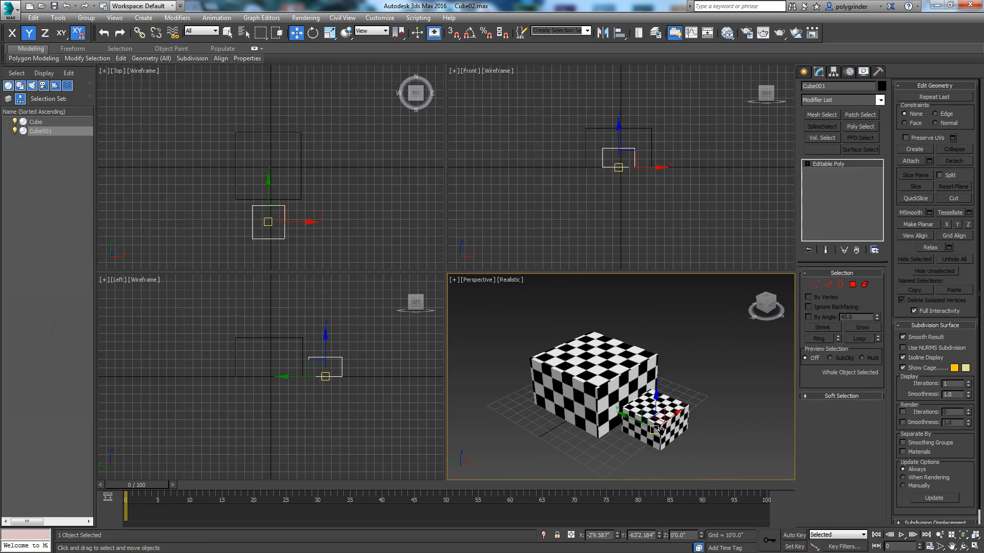
Maximize the Perspective viewport around the two cubes
left_click(974, 548)
middle_click_drag(511, 371, 643, 357)
scroll(646, 342, "up", 3)
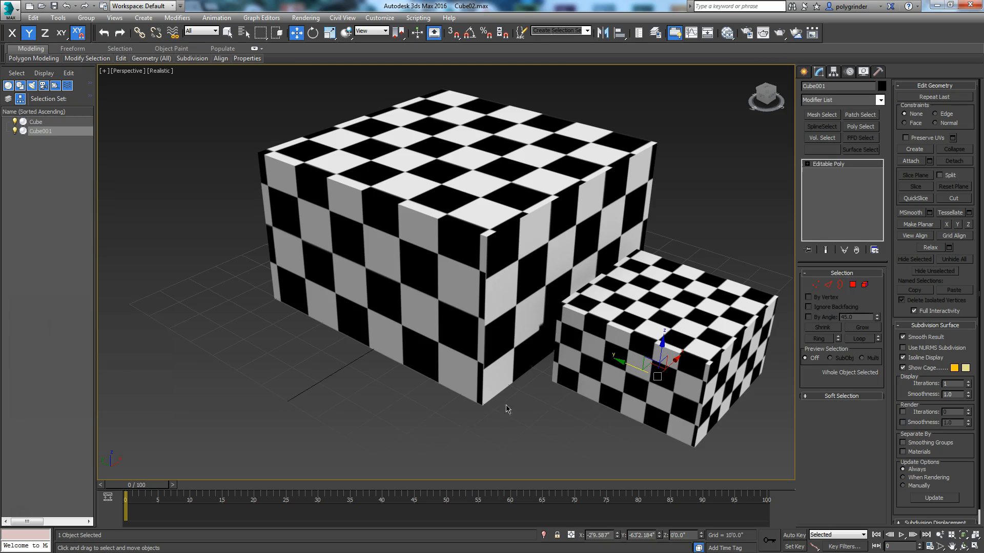
Apply Reset XForm to the smaller cube and convert it to Editable Poly
left_click(879, 72)
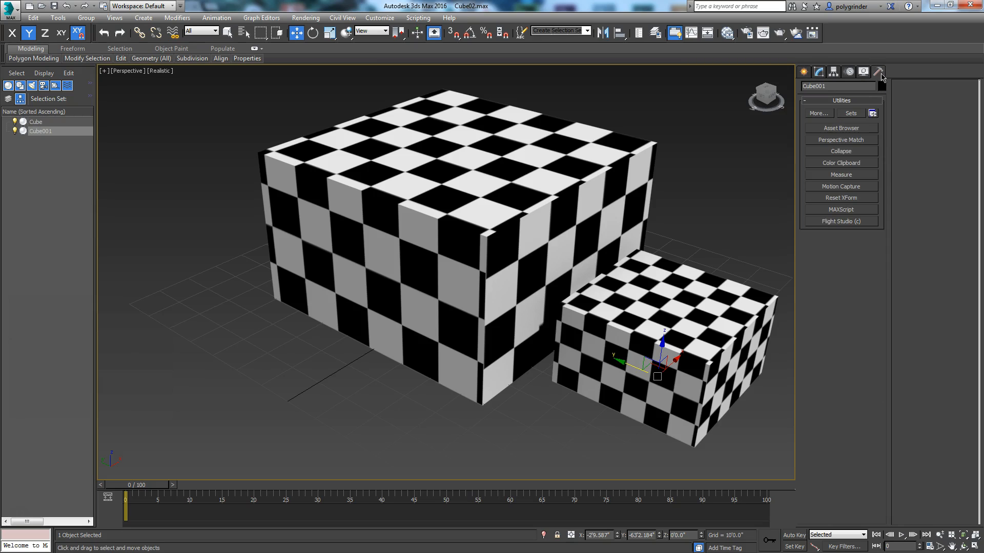
left_click(833, 200)
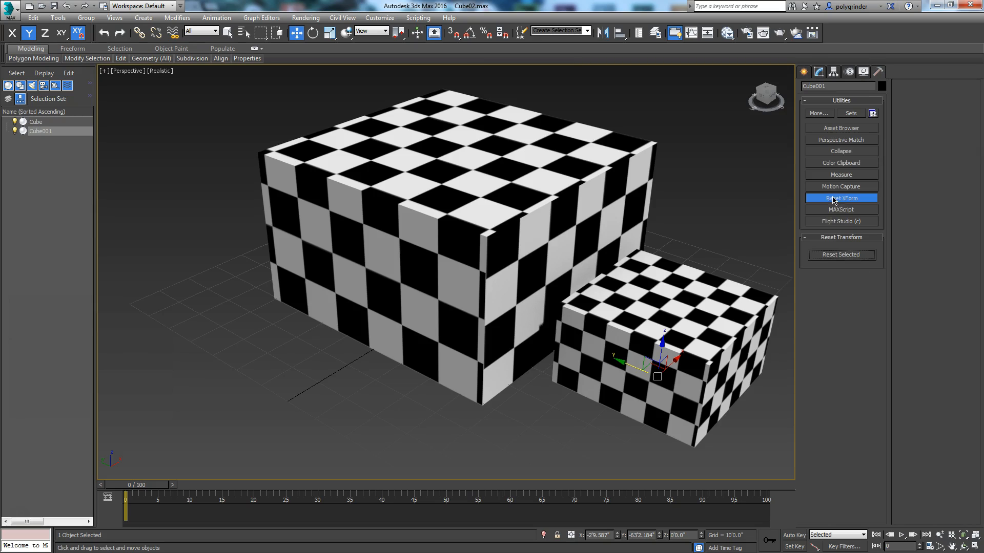
left_click(832, 258)
right_click(664, 317)
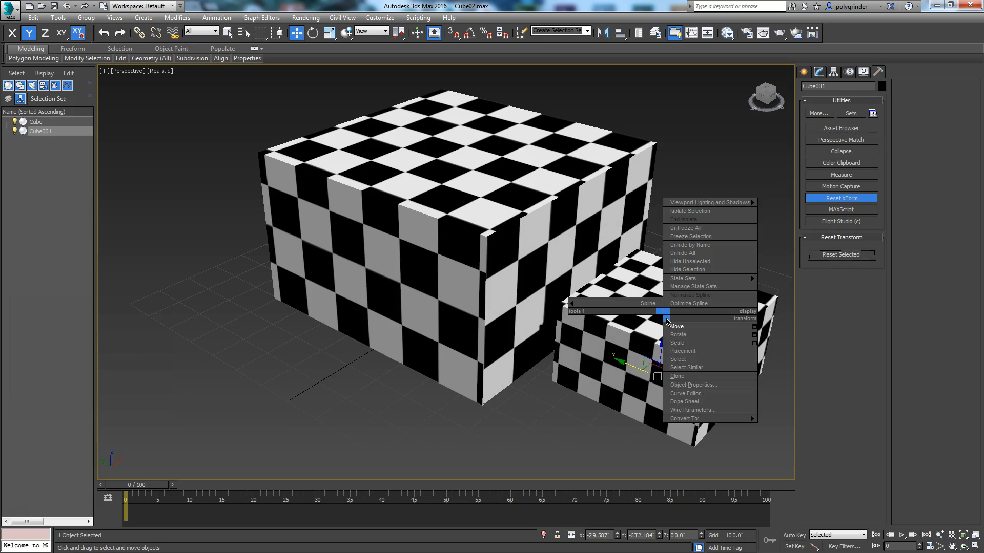
mouse_move(675, 419)
left_click(644, 430)
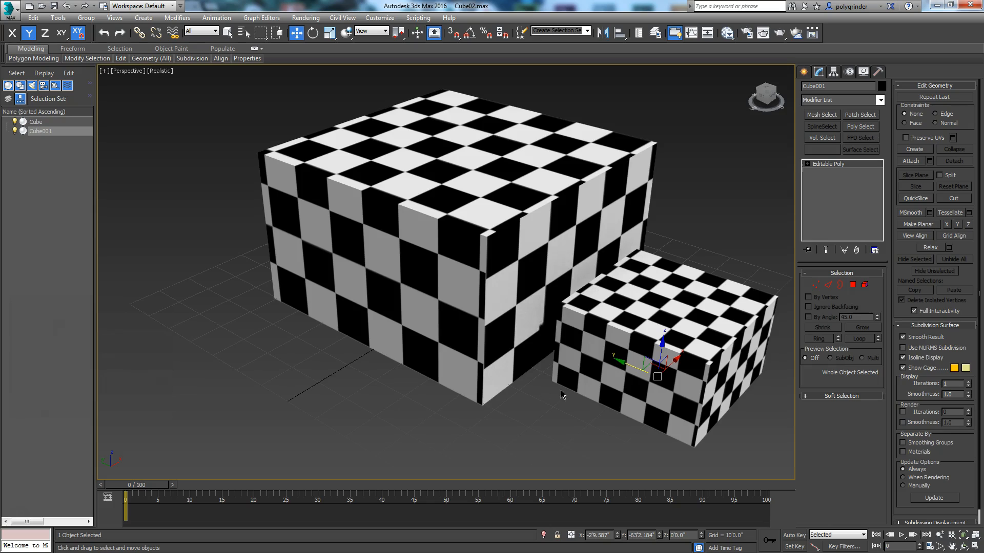
Set the Perspective viewport's shading to Shaded and select both cubes
left_click(546, 438)
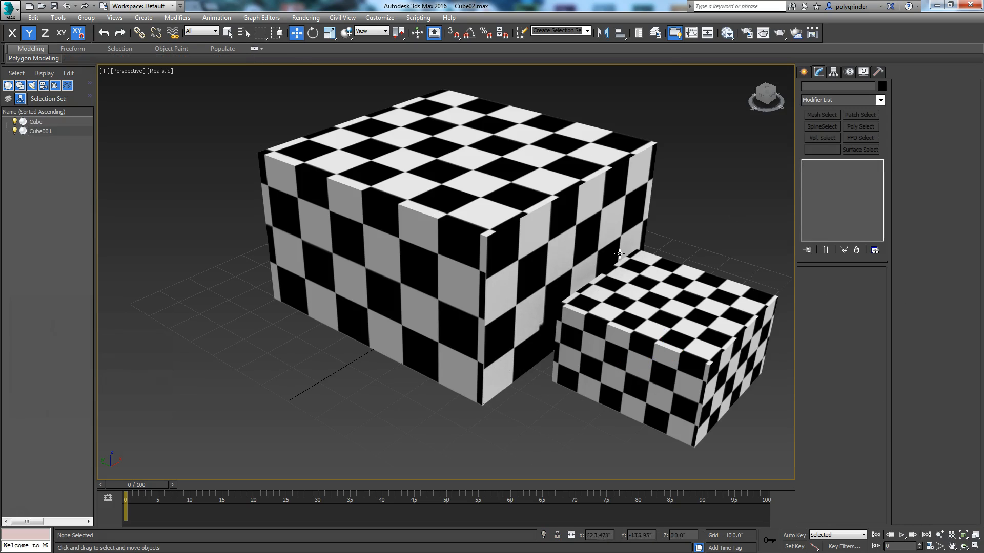
left_click_drag(291, 126, 718, 396)
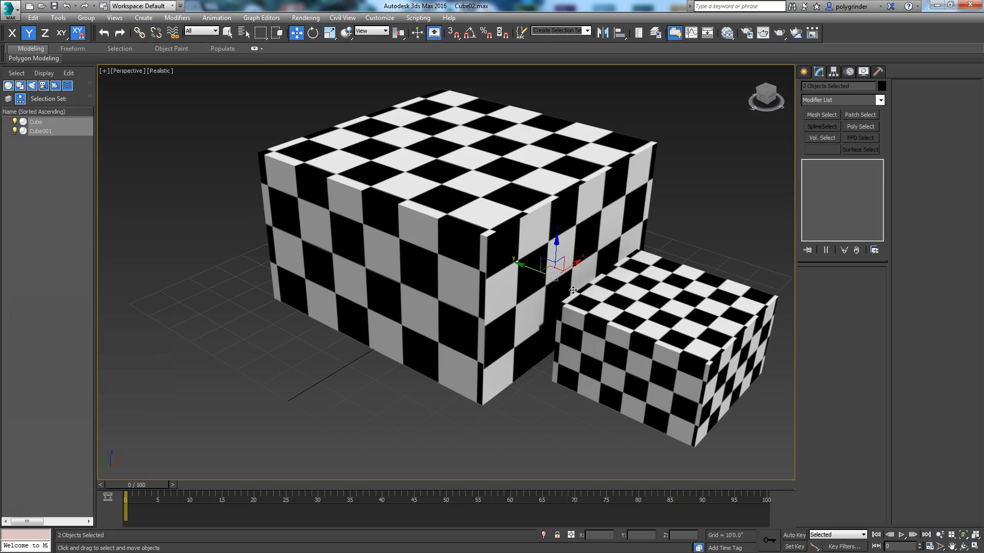
left_click(685, 207)
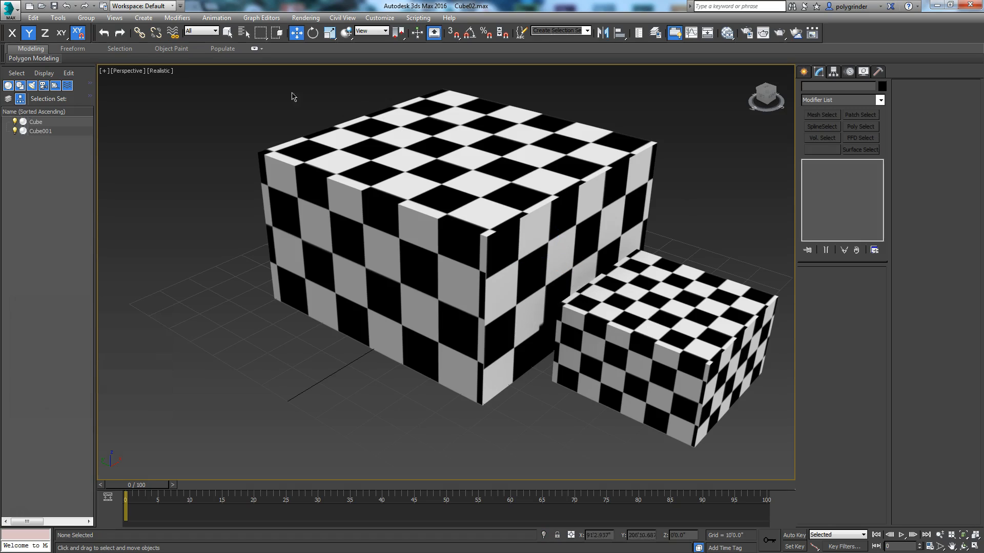
left_click(157, 77)
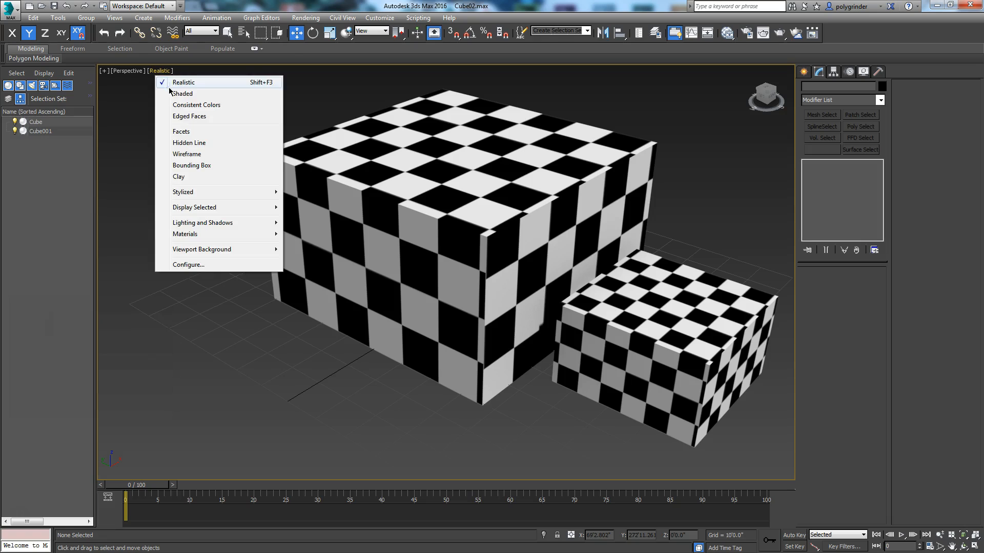
left_click(169, 93)
mouse_move(262, 101)
left_mouse_down()
mouse_move(663, 352)
mouse_move(715, 430)
left_mouse_up()
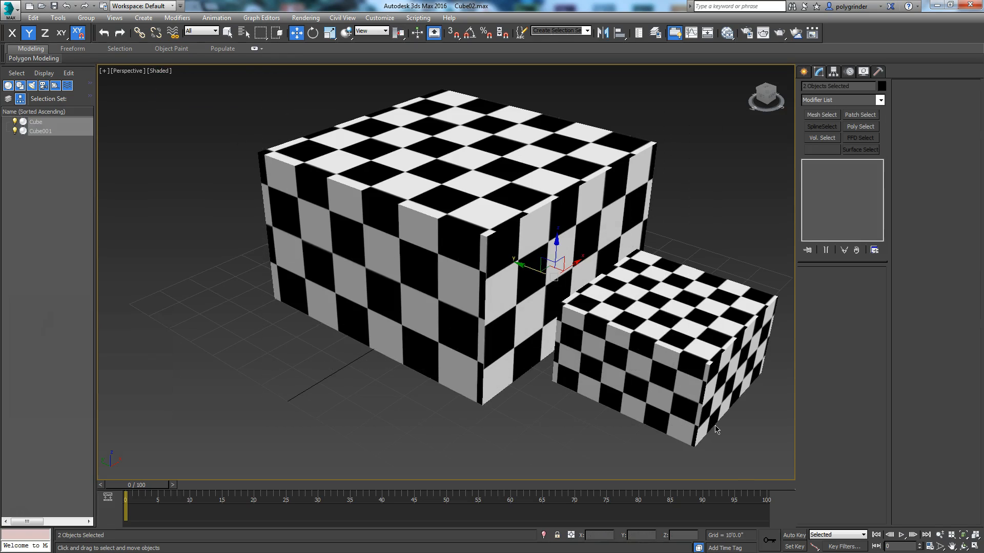
Turn on edged faces in the Perspective viewport, keeping both cubes selected
left_click(164, 72)
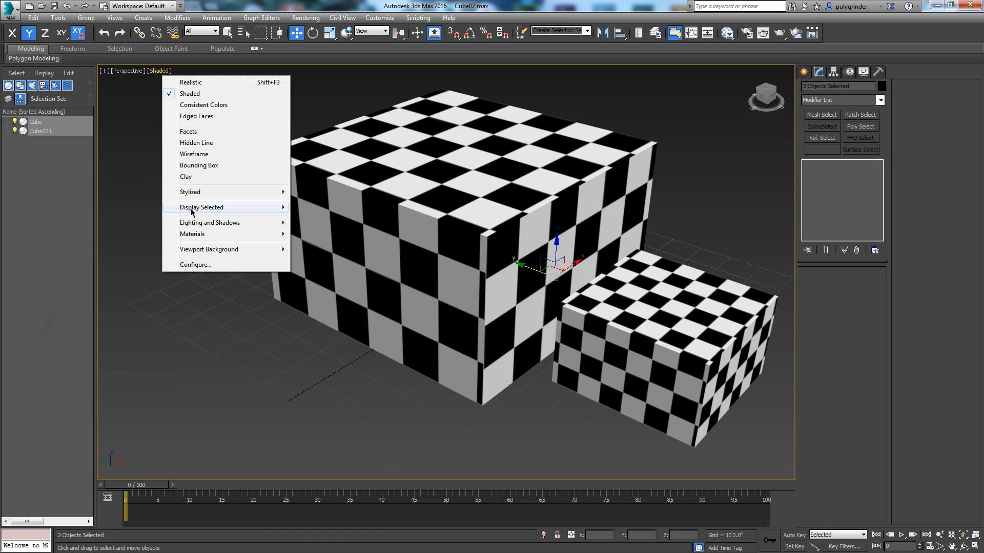
mouse_move(191, 209)
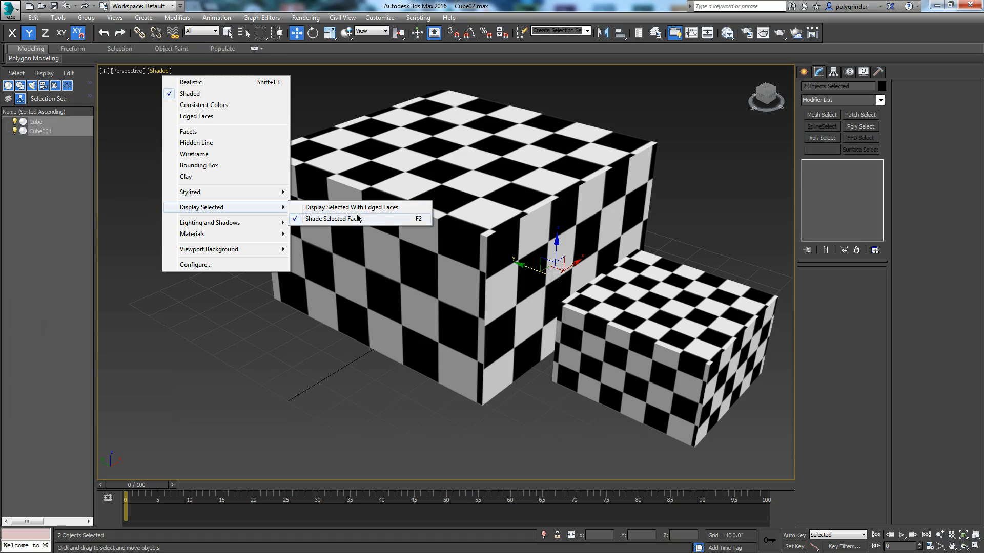
left_click(246, 418)
left_click(338, 260)
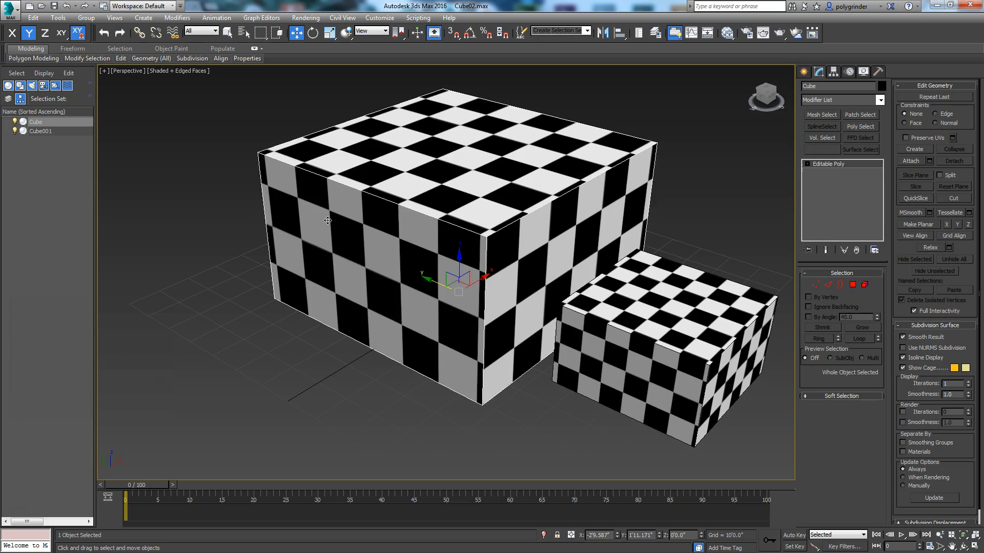
key("F4")
left_click(249, 350)
left_click(317, 255)
key("F4")
left_click_drag(211, 125, 711, 388)
key("F4")
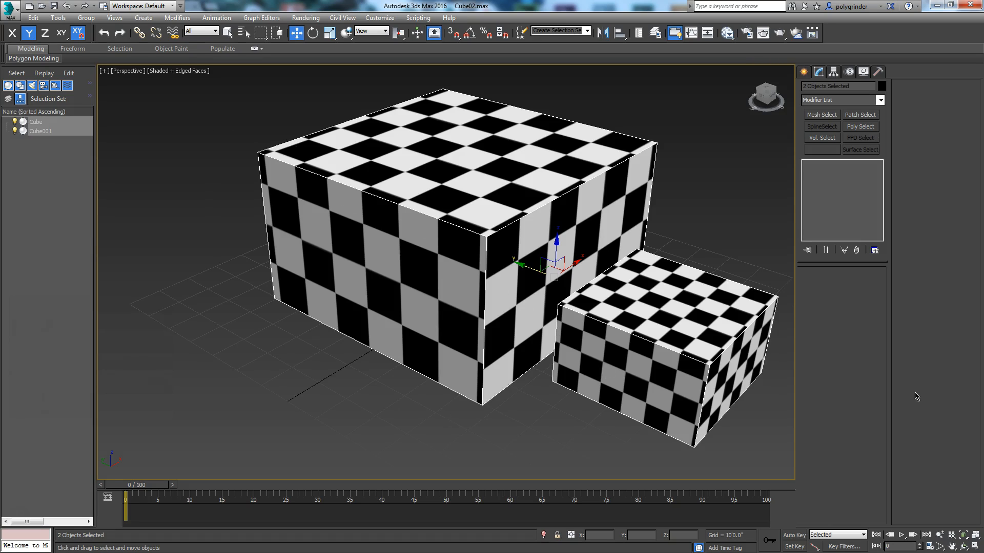
Add an Unwrap UVW modifier to both selected cubes together
left_click(880, 100)
left_click_drag(885, 135, 892, 373)
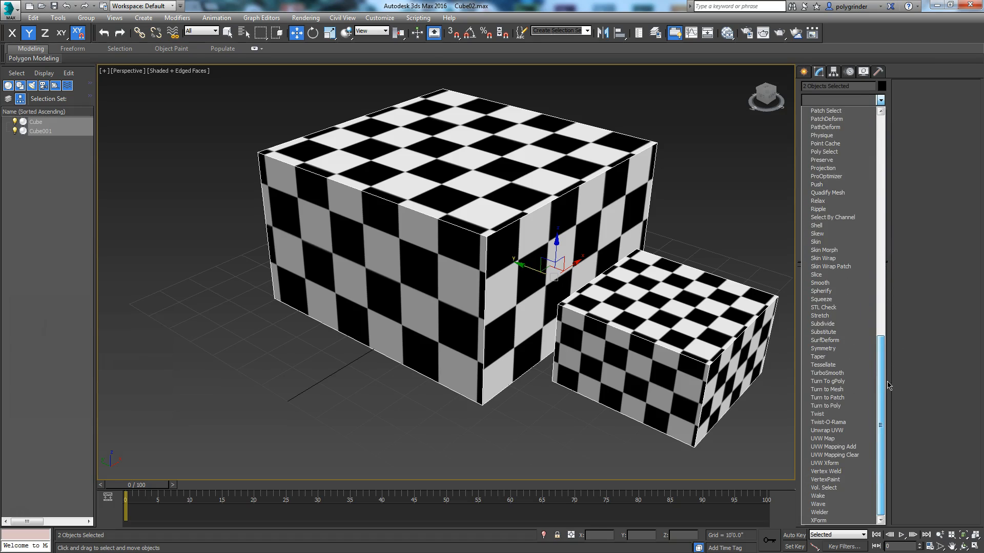
left_click(826, 431)
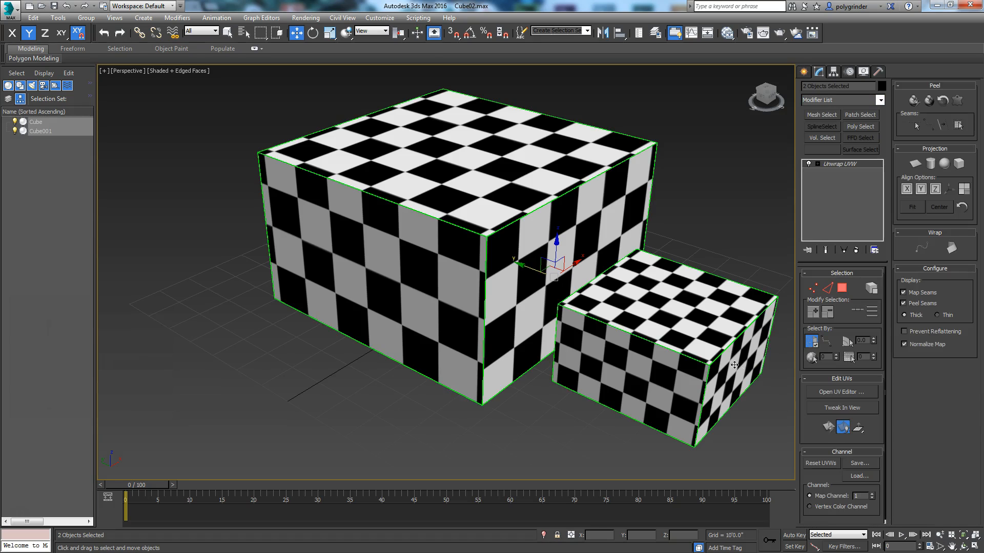
Open the UV editor for both cubes, hide its checker background and maximize the editor window
left_click(833, 392)
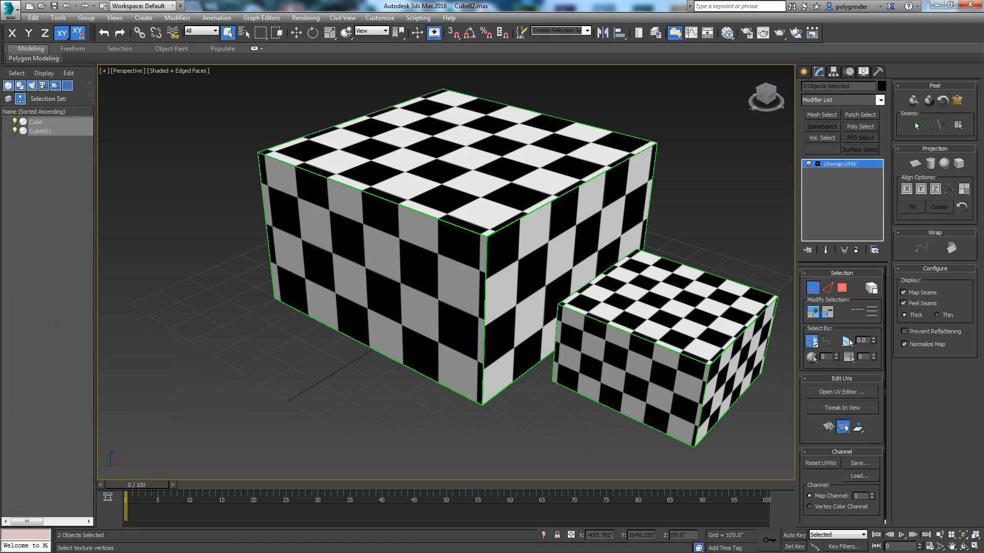
left_click_drag(434, 92, 618, 90)
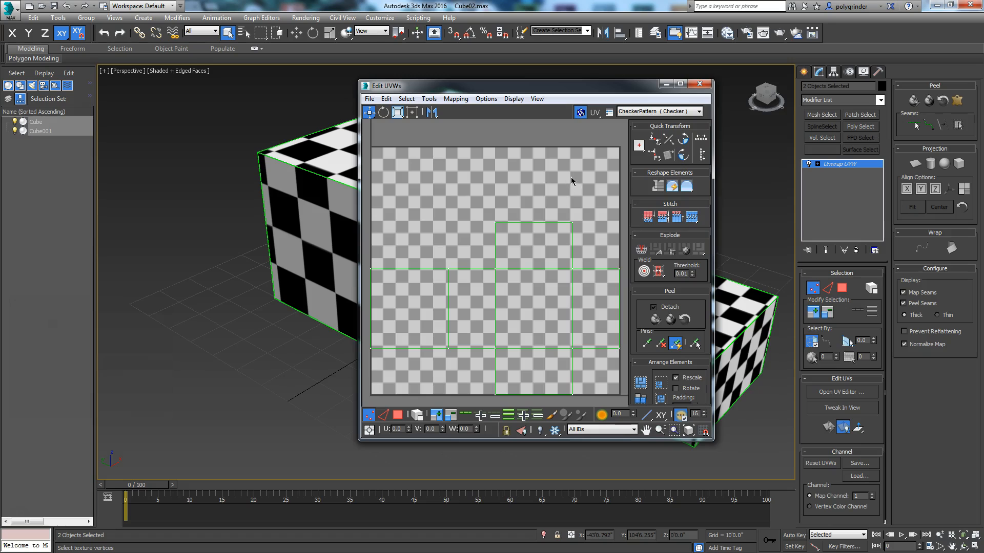
left_click(580, 112)
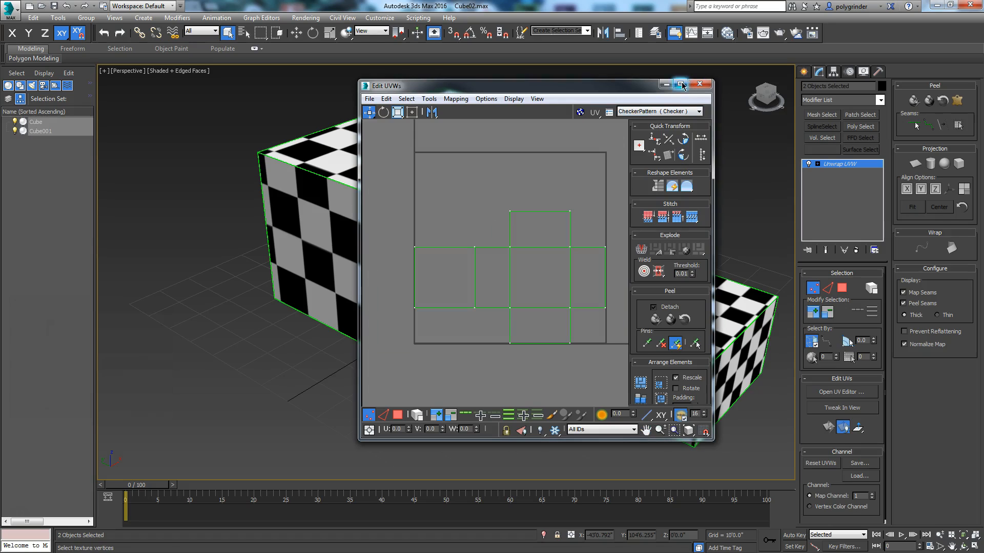
left_click(680, 84)
scroll(538, 223, "down", 2)
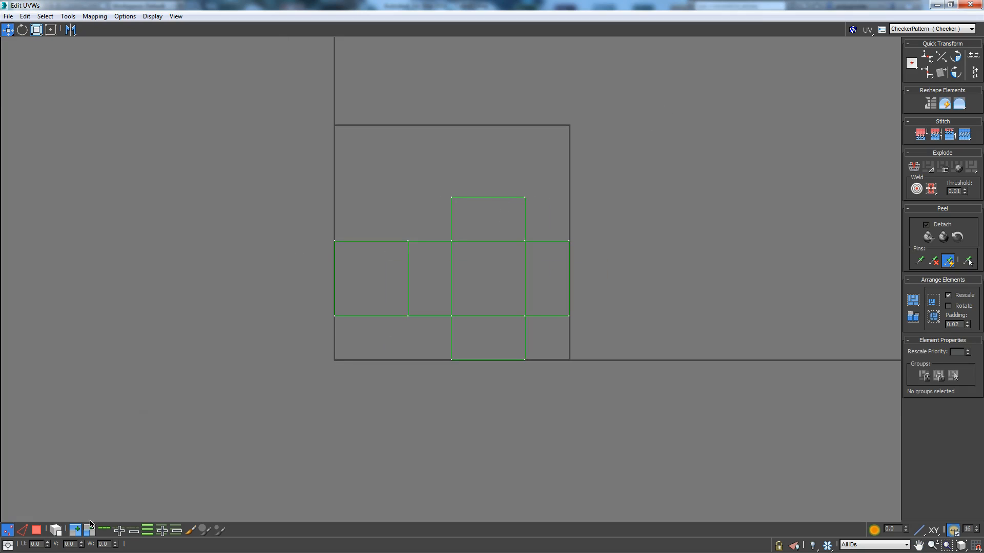
Enable polygon selection by element and move the two stacked cross-shaped UV islands apart, one above and one below
left_click(56, 531)
left_click(36, 531)
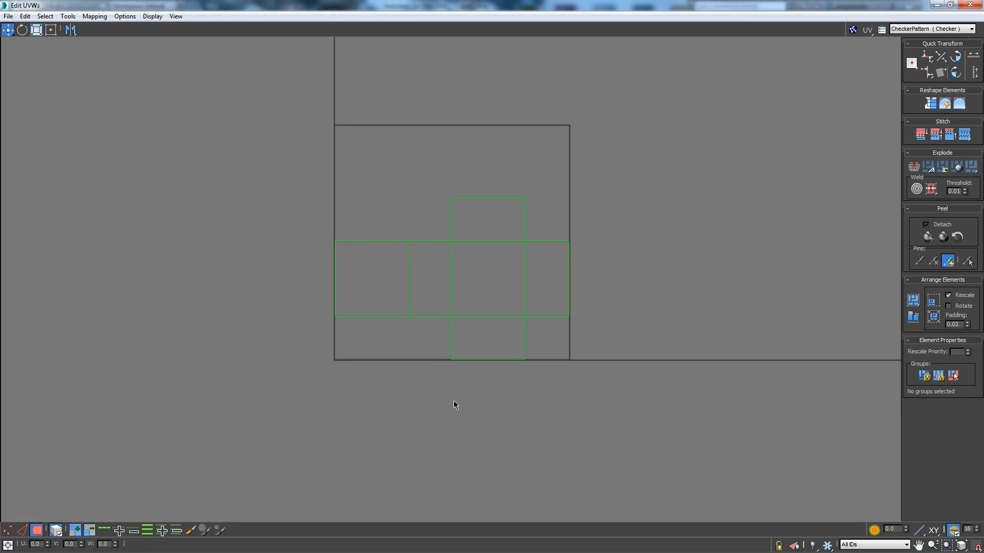
left_click(510, 294)
left_click_drag(494, 293, 650, 160)
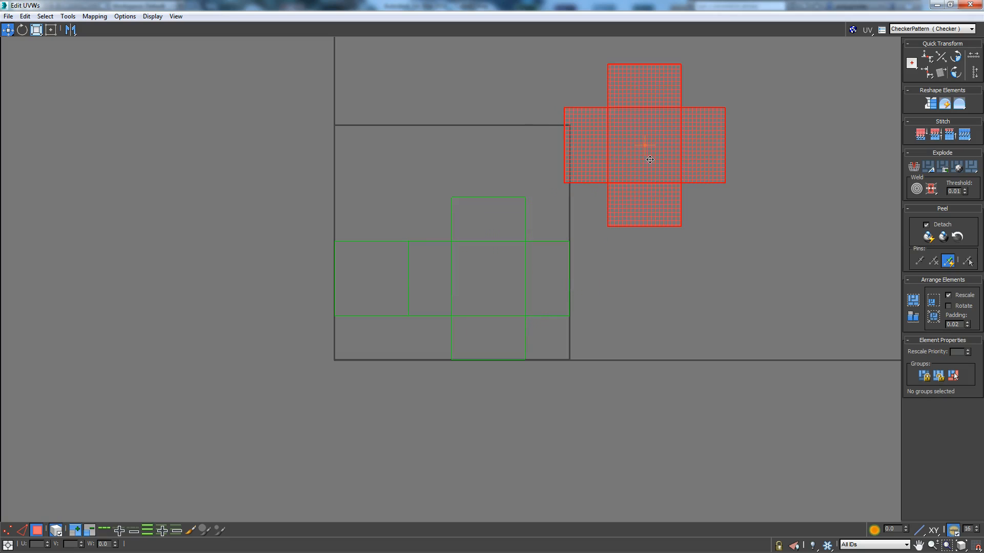
left_click_drag(493, 292, 569, 381)
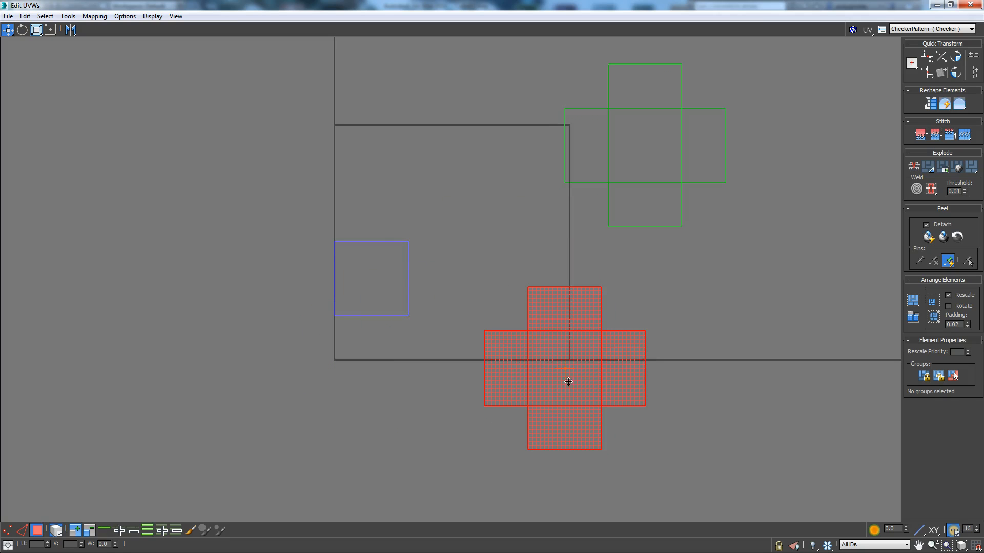
left_click(694, 312)
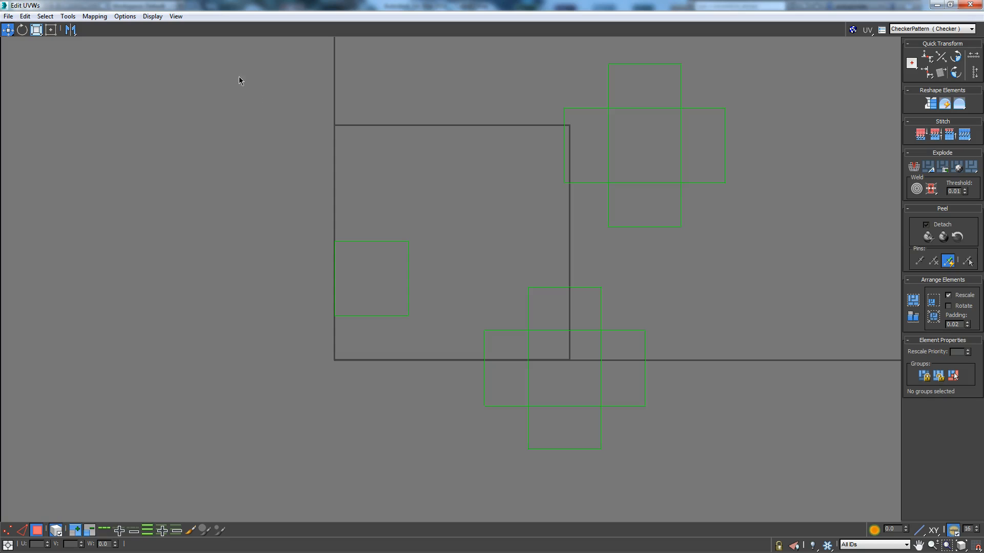
Pull the two stacked square UV islands apart outside the UV tile and select the lower cross-shaped island
key("ctrl+a")
left_click_drag(343, 276, 194, 208)
left_click(374, 279)
left_click(390, 267)
left_click_drag(389, 267, 276, 379)
left_click(565, 369)
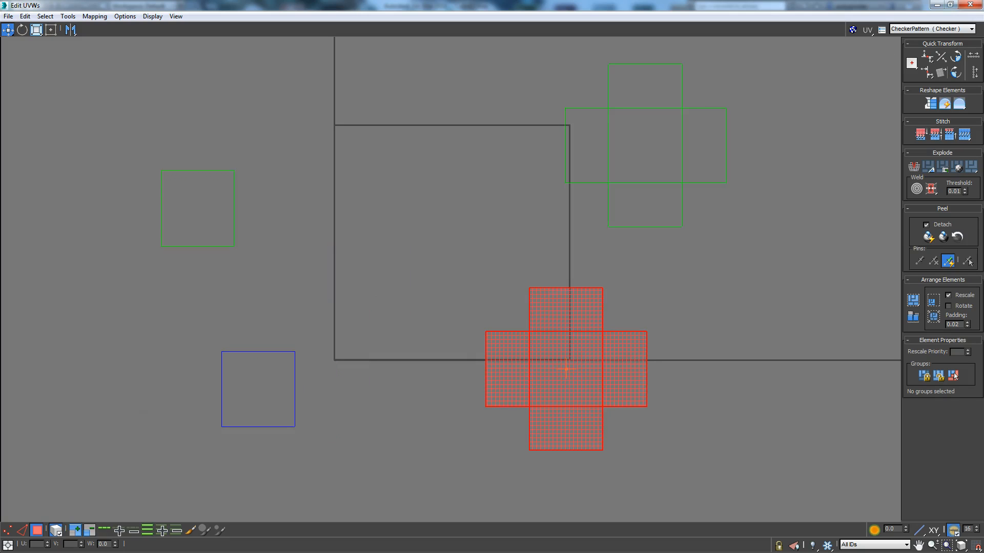
Restore the UV editor, set it aside and select faces on both cubes to check which UV islands they belong to
left_click(949, 4)
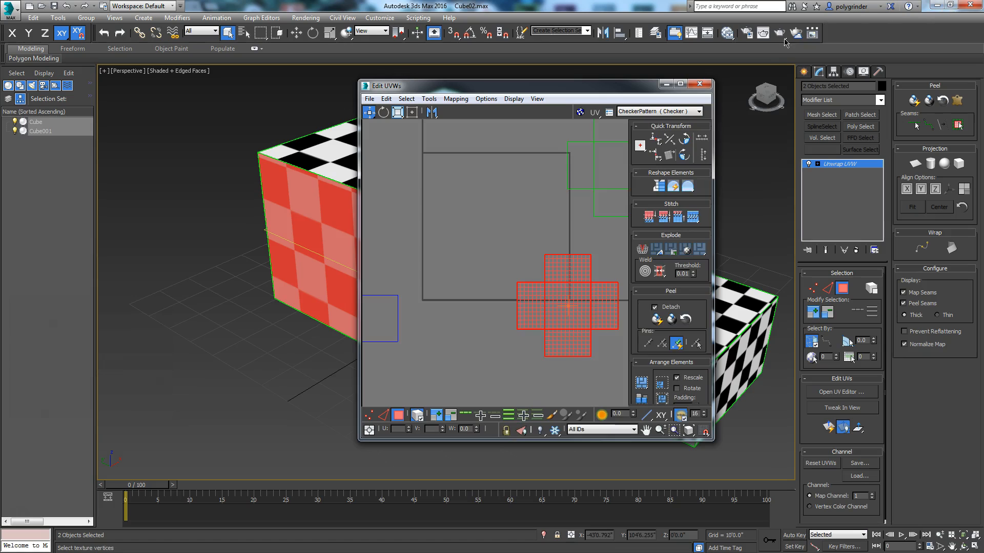
left_click_drag(608, 90, 105, 154)
left_click_drag(184, 148, 41, 140)
left_click(205, 215)
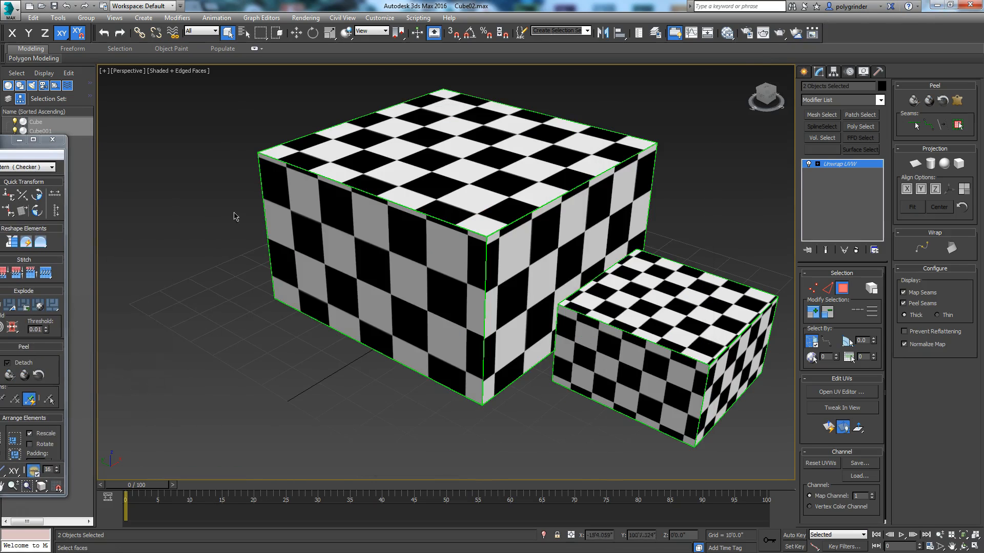
left_click(313, 155)
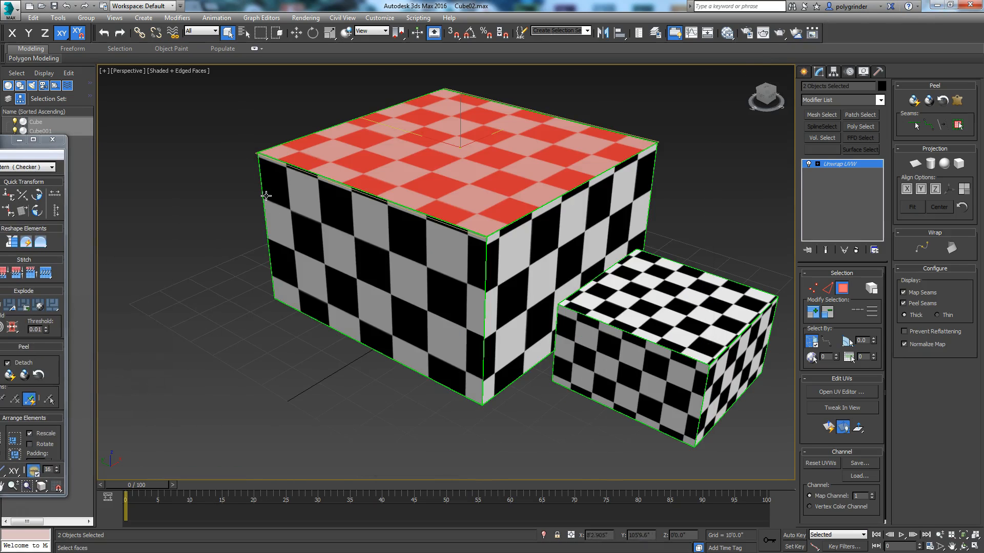
left_click(631, 370)
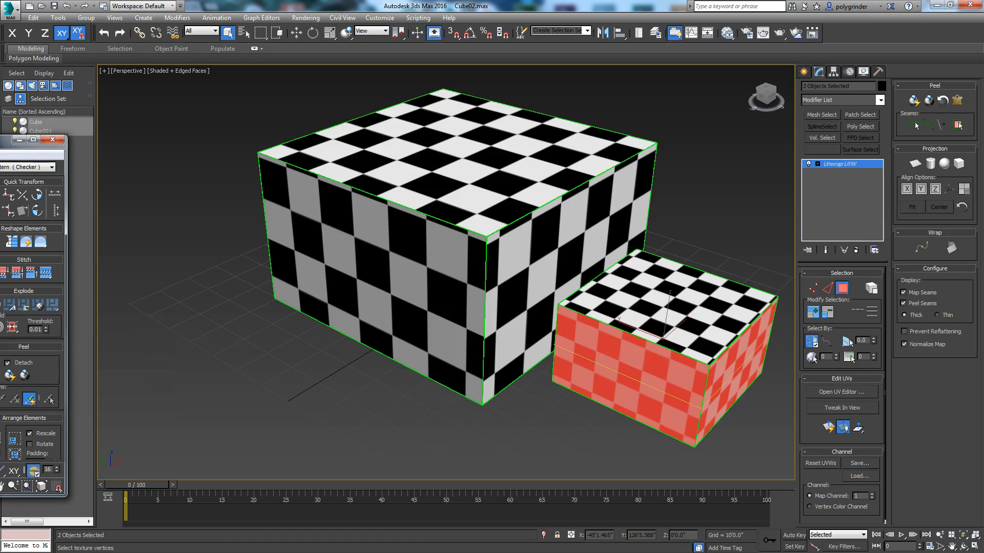
left_click(523, 260)
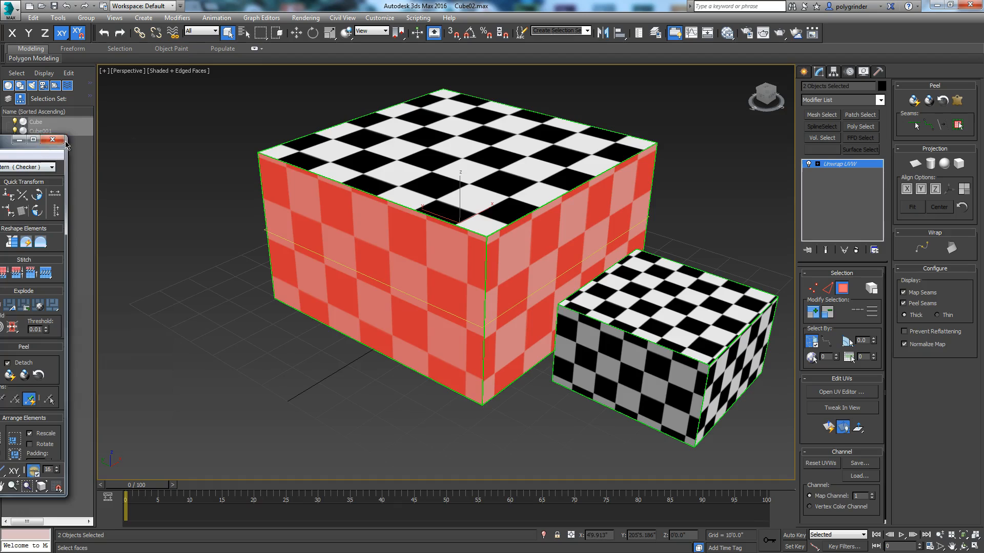
Maximize the UV editor again and apply Unfold Mapping to the larger cube's side faces with Walk to closest face and Normalize Clusters
left_click_drag(3, 143, 552, 111)
left_click(612, 107)
scroll(536, 228, "down", 3)
middle_click_drag(530, 237, 467, 241)
scroll(450, 250, "down", 2)
left_click(97, 16)
left_click(120, 55)
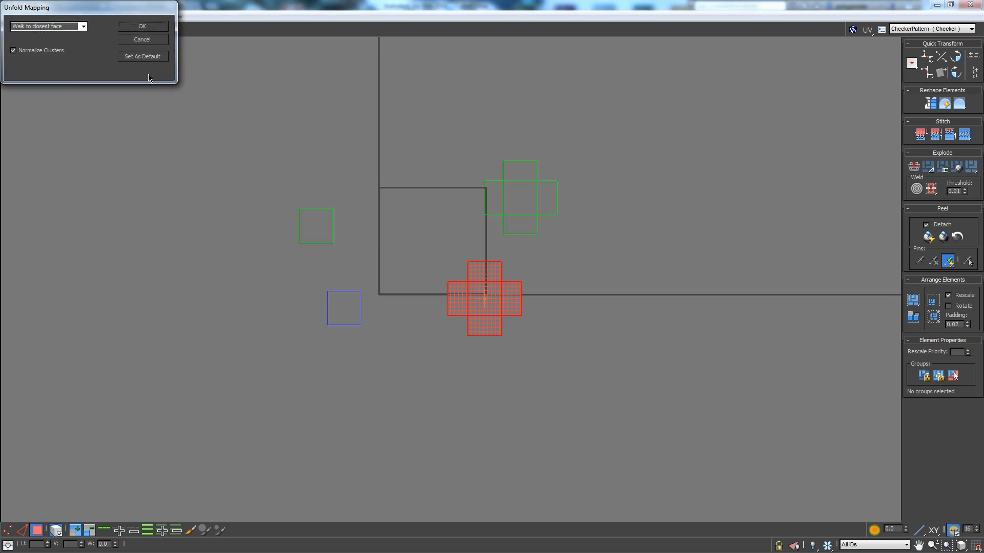
left_click(139, 26)
Move the smaller cube's square UV island below its cross-shaped island outside the UV tile, and select that cross
left_click(409, 314)
left_click(420, 276)
left_click(353, 304)
scroll(352, 306, "up", 3)
left_click(301, 162)
middle_click_drag(567, 165, 613, 241)
left_click_drag(228, 208, 689, 289)
left_click(646, 226)
left_click(644, 220)
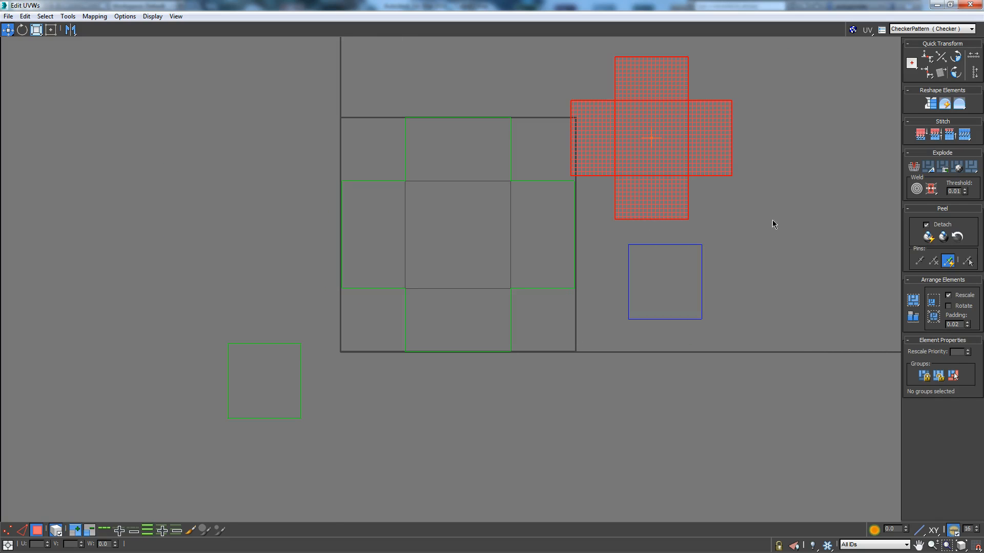
Clear the island selection, close the UV editor and remove the shared Unwrap UVW modifier from both cubes
left_click(802, 213)
left_click(970, 4)
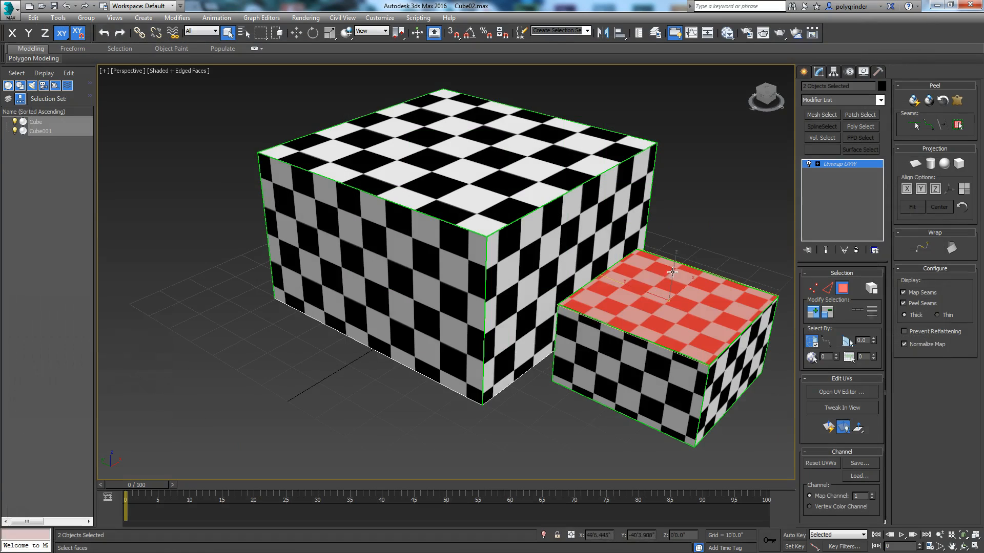
left_click(857, 251)
Add an Unwrap UVW modifier to the larger cube alone and open its UV editor maximized
left_click(500, 210)
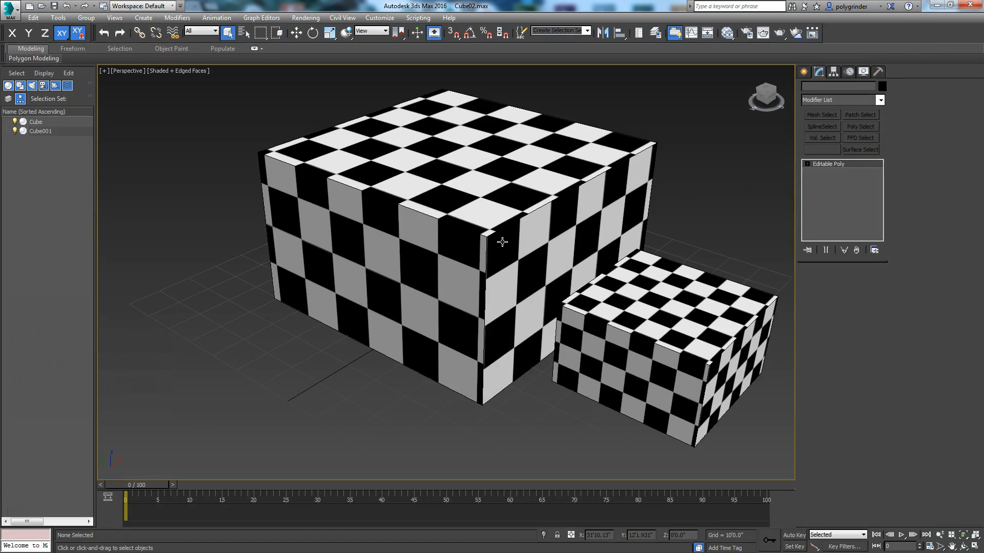
left_click(880, 100)
left_click_drag(879, 143, 880, 359)
left_click(822, 437)
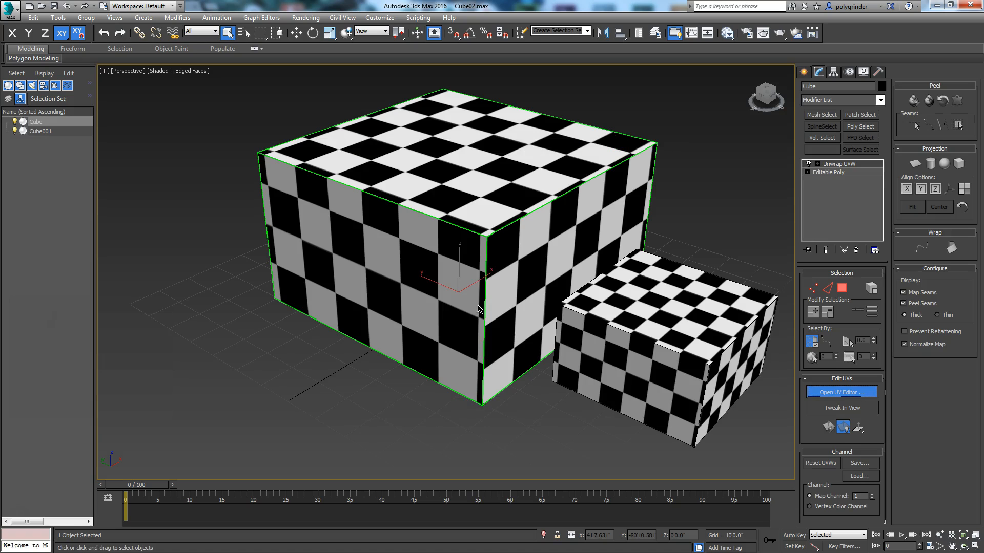
key("1")
key("ctrl+e")
left_click_drag(593, 57, 493, 75)
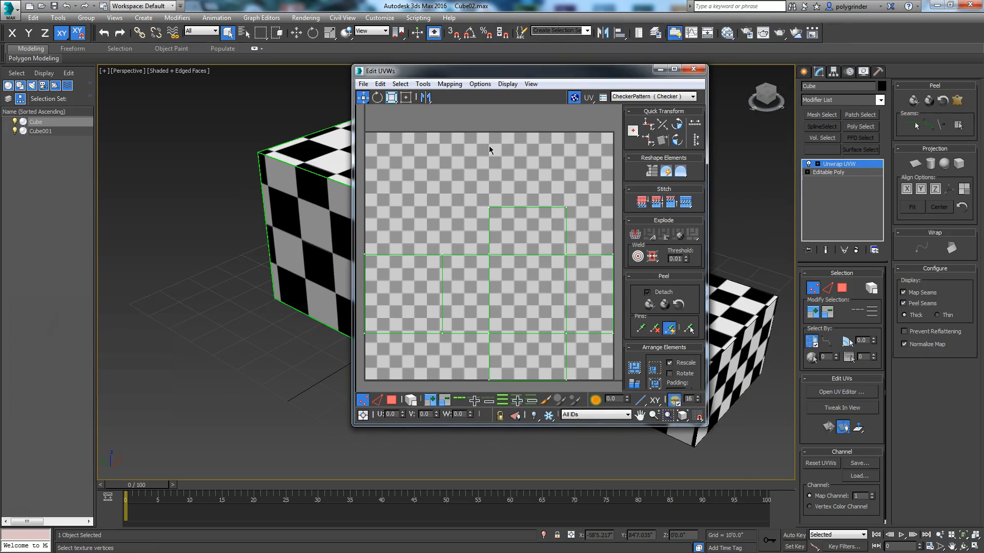
left_click(675, 70)
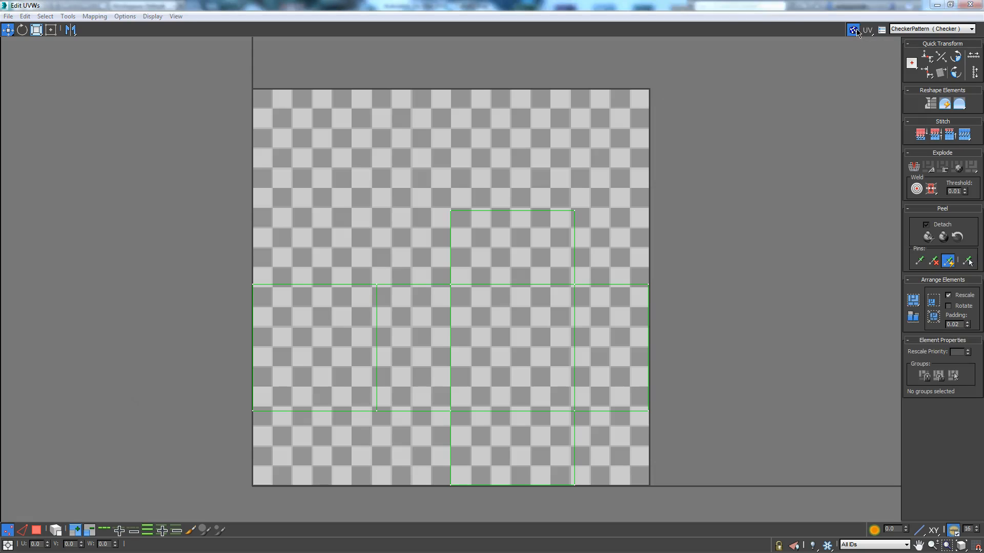
Hide the checker background in the UV editor and move the square island away from the cross-shaped island, partly outside the UV tile
left_click(853, 29)
left_click(36, 530)
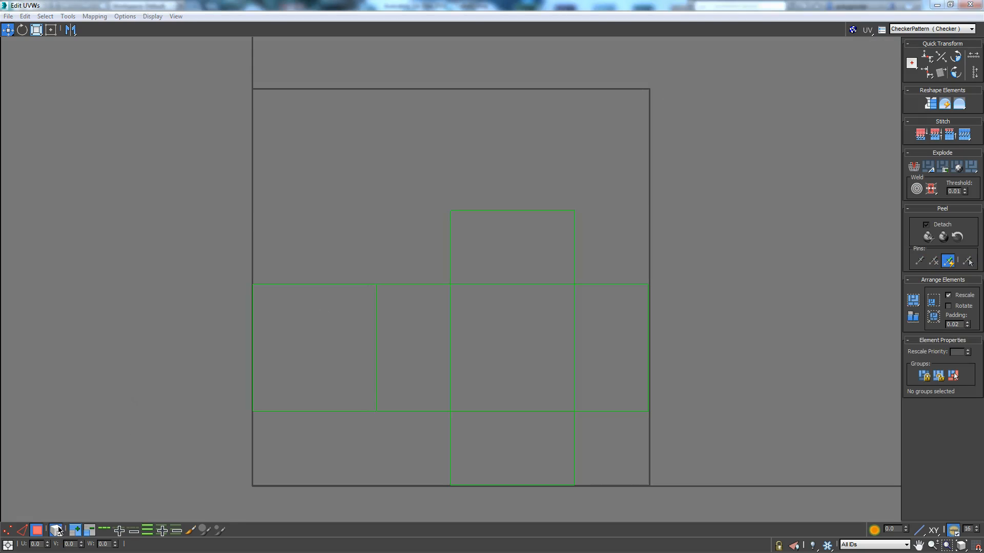
left_click(489, 383)
left_click(247, 291)
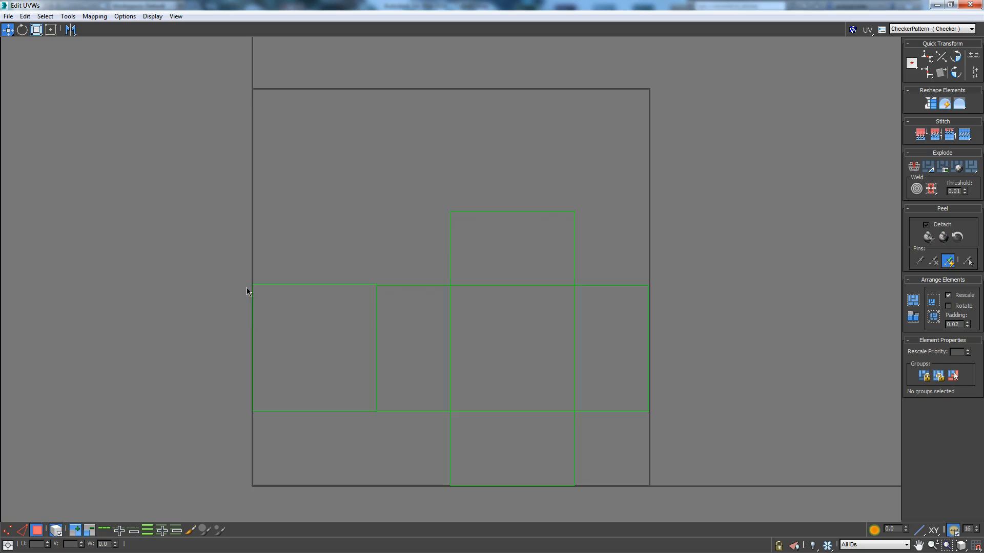
left_click(393, 321)
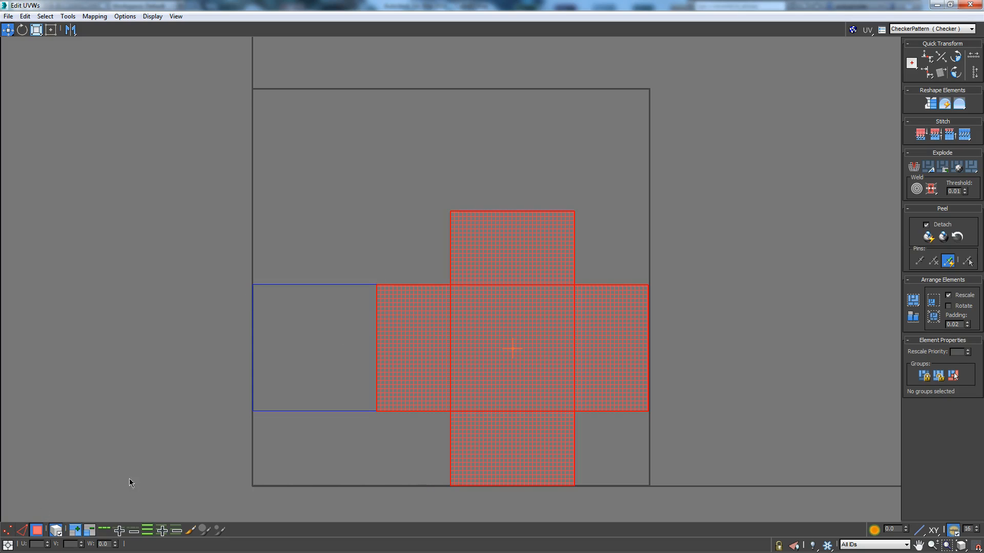
left_click_drag(285, 379, 196, 305)
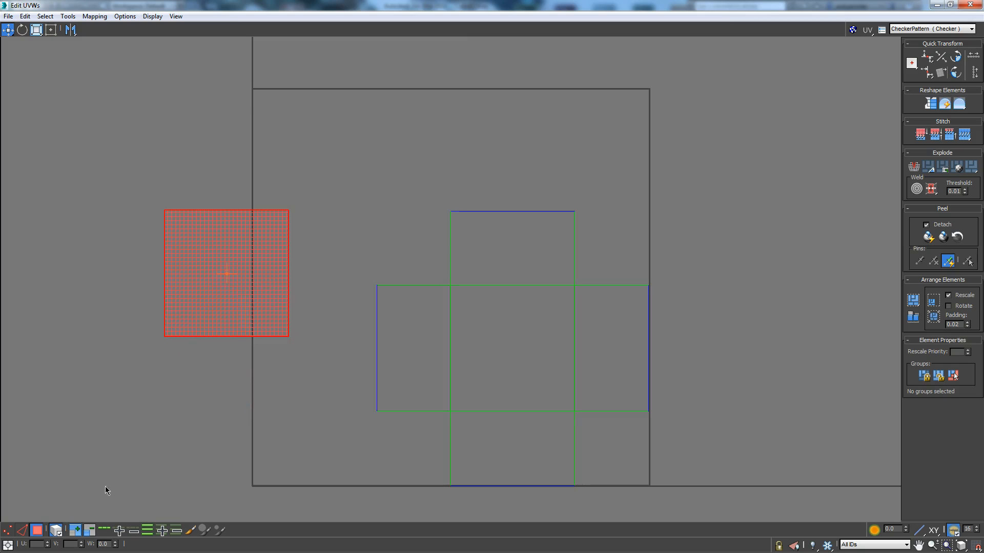
Select the left edge of the cross-shaped island and stitch the detached square island onto it
left_click(23, 531)
left_click(377, 368)
left_click(347, 389)
left_click(377, 369)
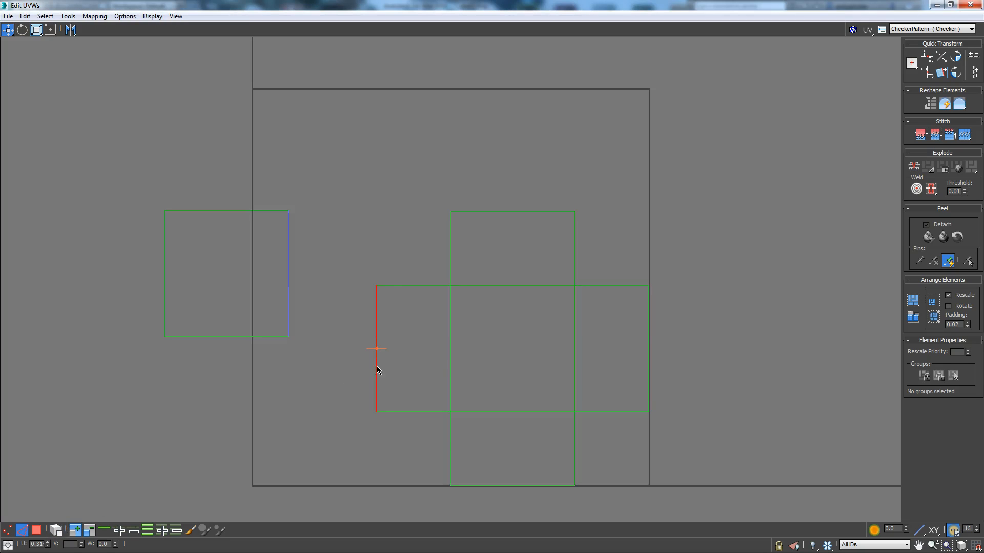
right_click(378, 370)
left_click(354, 408)
left_click(460, 239)
Select the whole stitched island as polygons and shift it slightly up and to the left
left_click(55, 530)
left_click(37, 530)
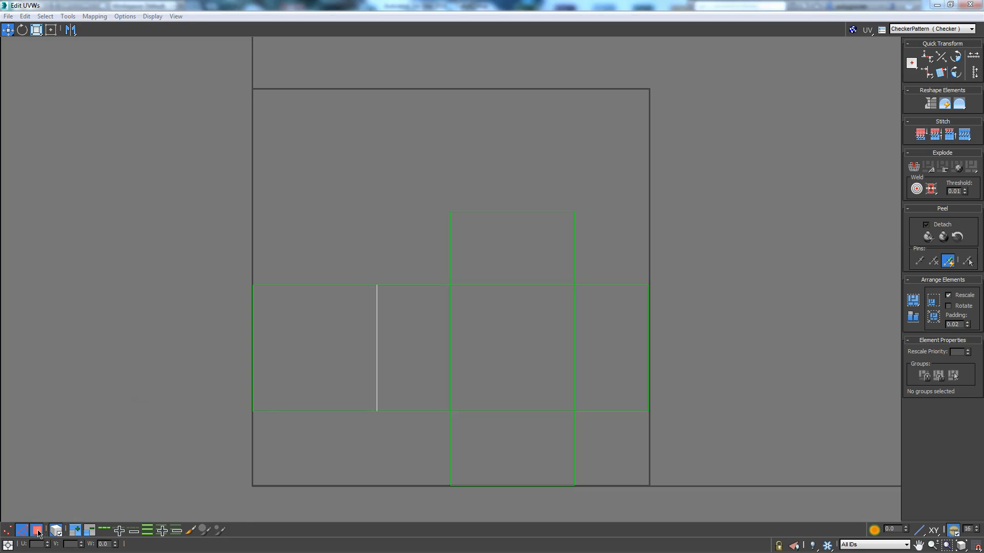
left_click(545, 333)
left_click(682, 321)
mouse_move(515, 353)
left_mouse_down()
mouse_move(528, 340)
mouse_move(509, 346)
left_mouse_up()
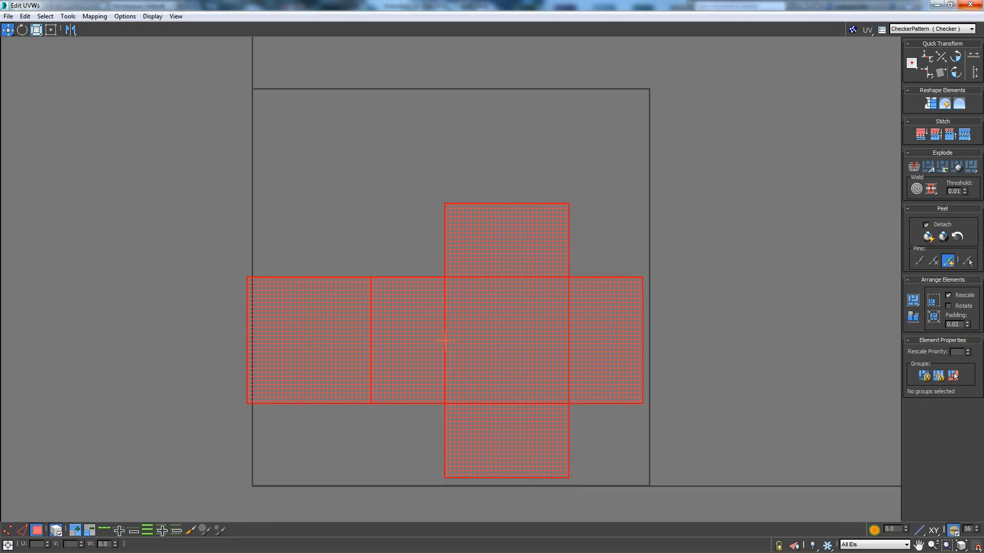
Close the UV editor and convert the larger cube to an Editable Poly to bake in its stitched UVs
left_click(966, 6)
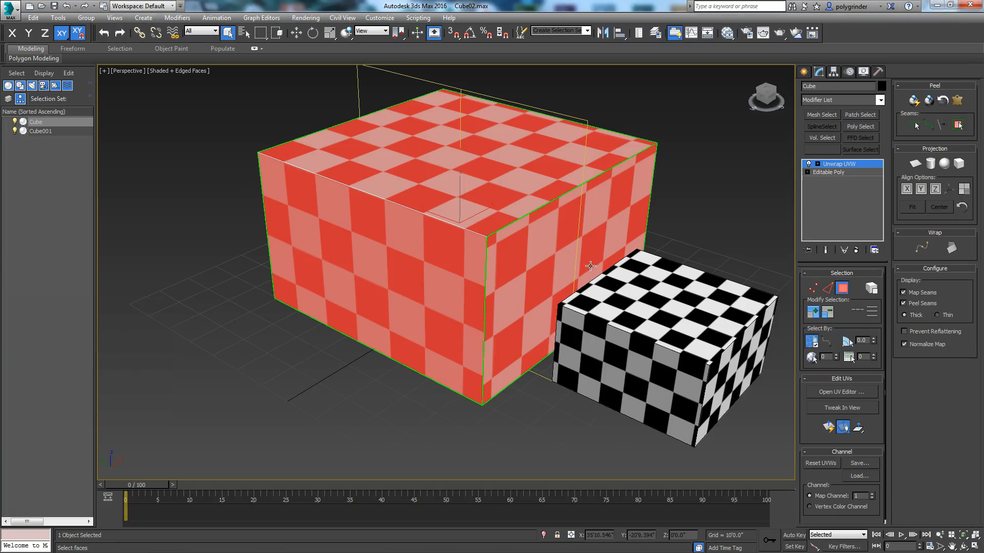
right_click(479, 211)
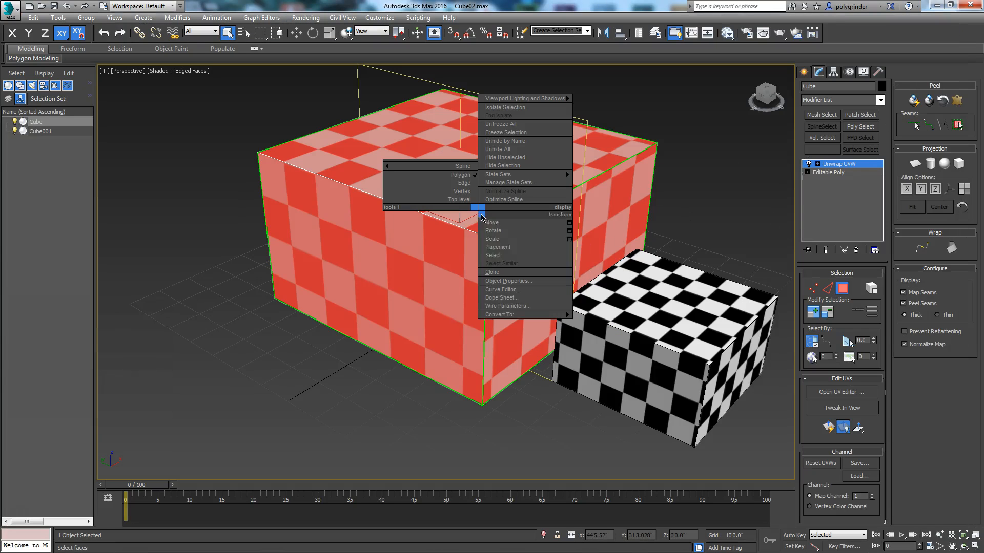
mouse_move(504, 315)
left_click(441, 323)
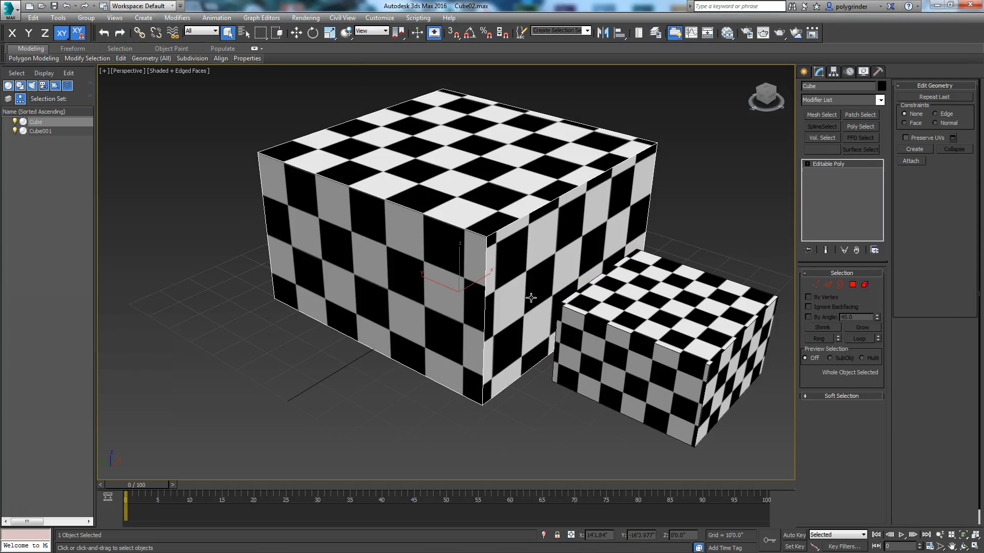
Add a fresh Unwrap UVW modifier to the larger cube
left_click(880, 100)
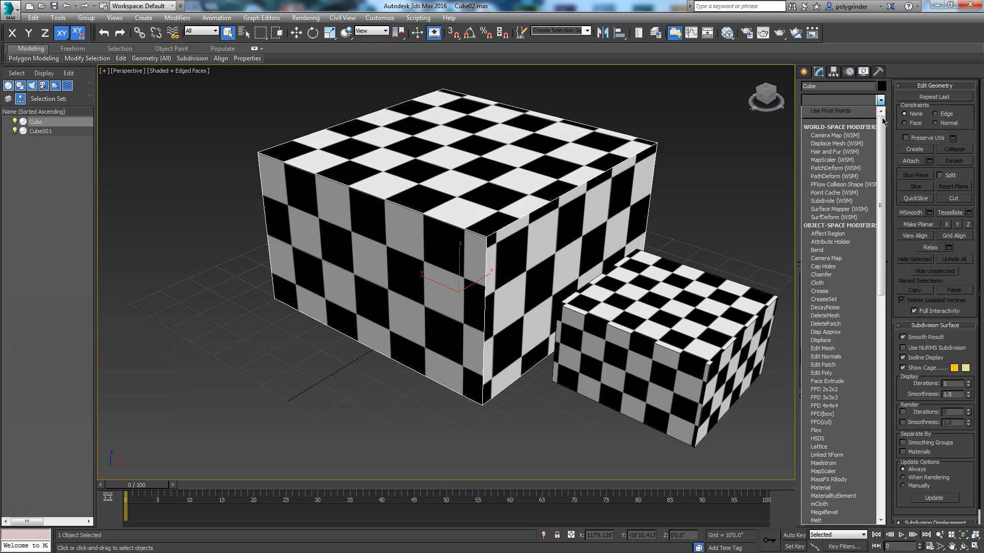
scroll(862, 439, "down", 10)
left_click(853, 430)
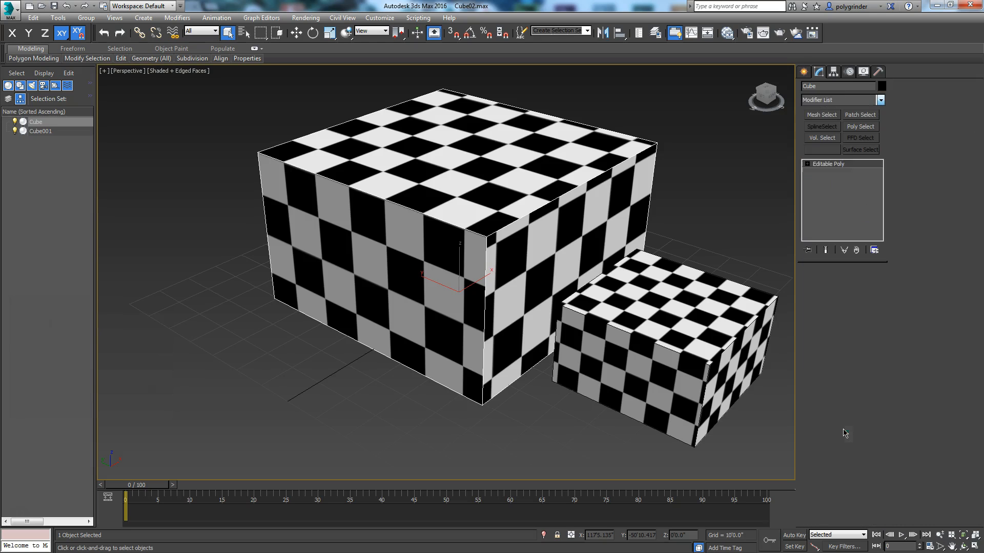
Copy the larger cube's Unwrap UVW modifier and paste it onto the smaller cube
right_click(831, 166)
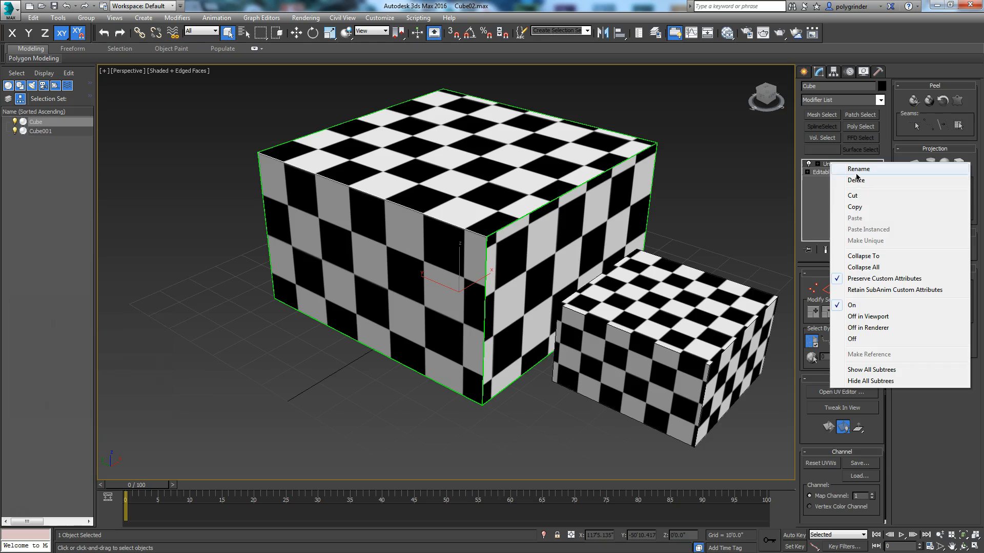
left_click(850, 214)
left_click(691, 320)
right_click(820, 176)
left_click(830, 206)
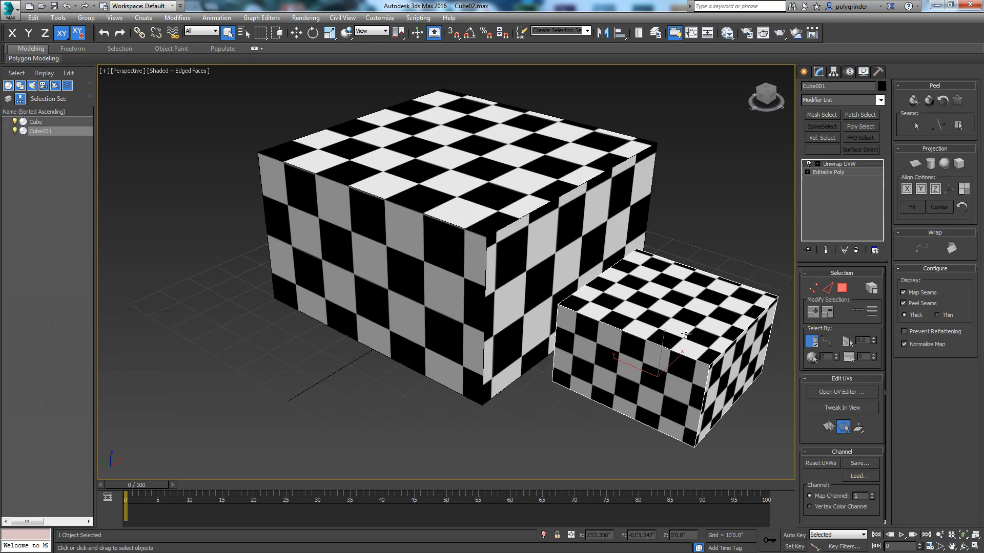
Open the smaller cube's UV editor maximized and hide its checker background
left_click(823, 393)
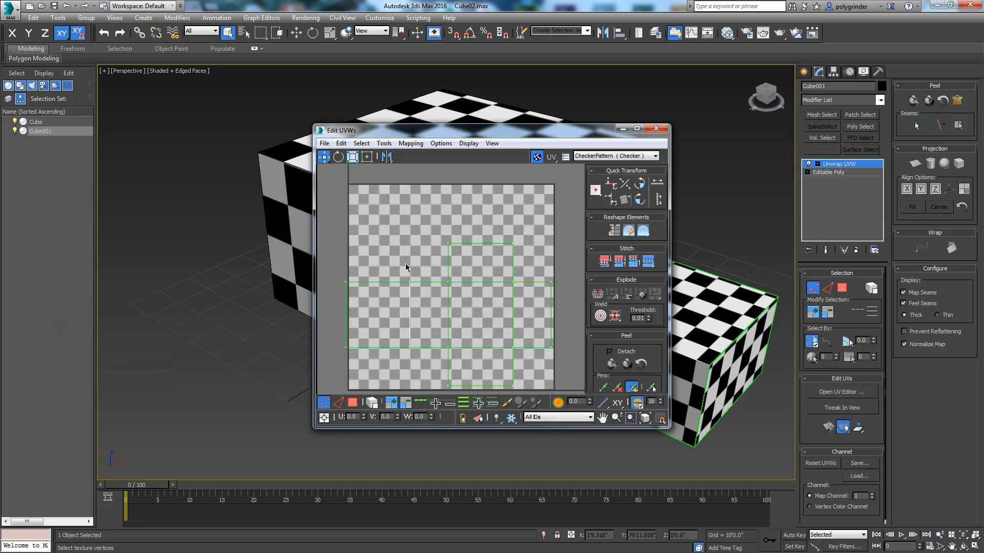
left_click_drag(517, 144, 494, 88)
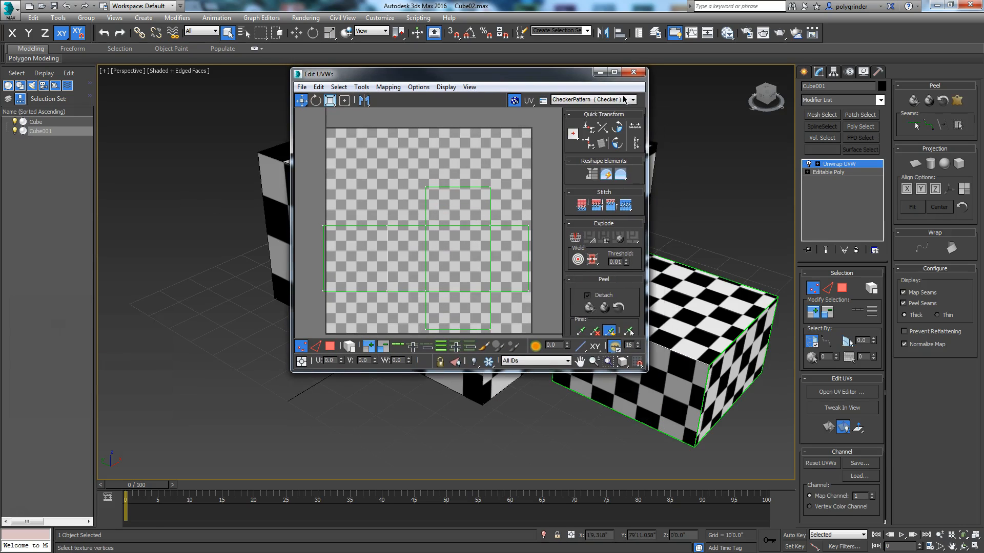
left_click(614, 72)
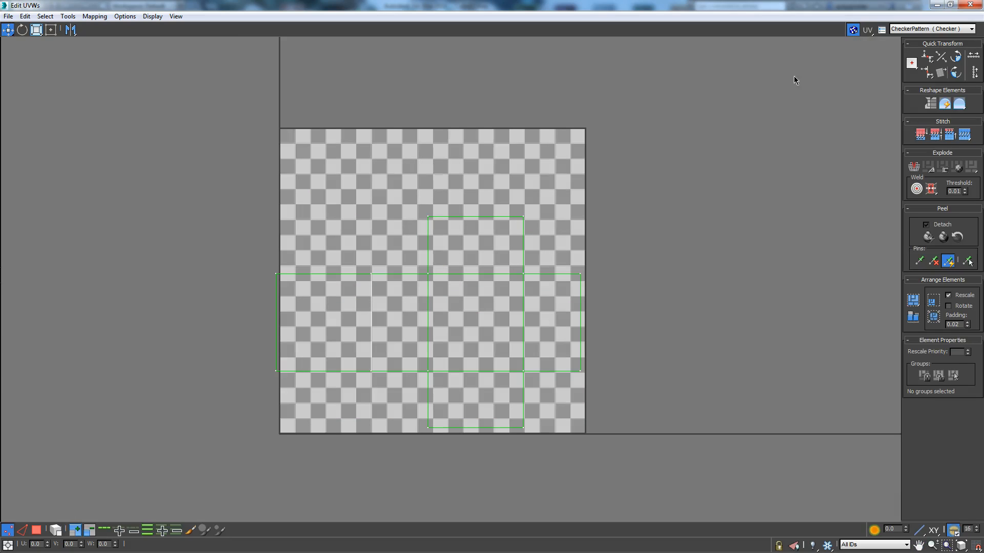
left_click(854, 29)
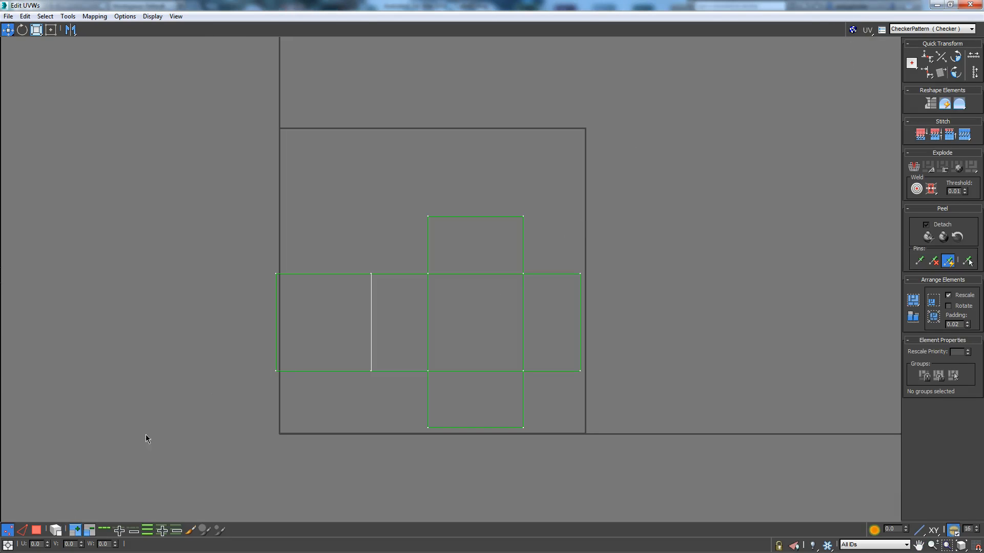
Select the smaller cube's entire UV island and move it up and right, partly outside the UV tile
left_click(36, 530)
left_click(496, 345)
left_click_drag(496, 345, 649, 253)
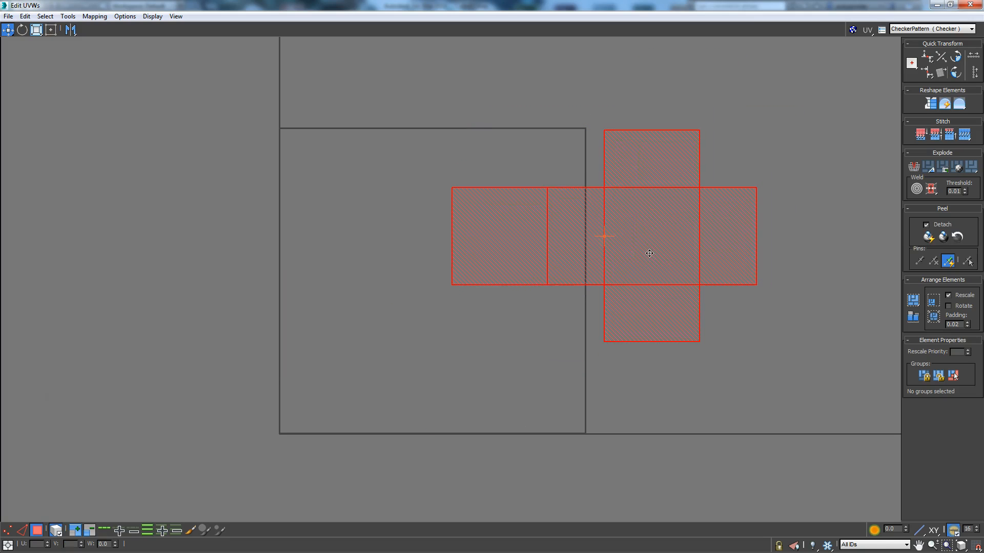
Close the UV editor and convert the smaller cube to an Editable Poly
left_click(970, 4)
right_click(610, 350)
mouse_move(640, 390)
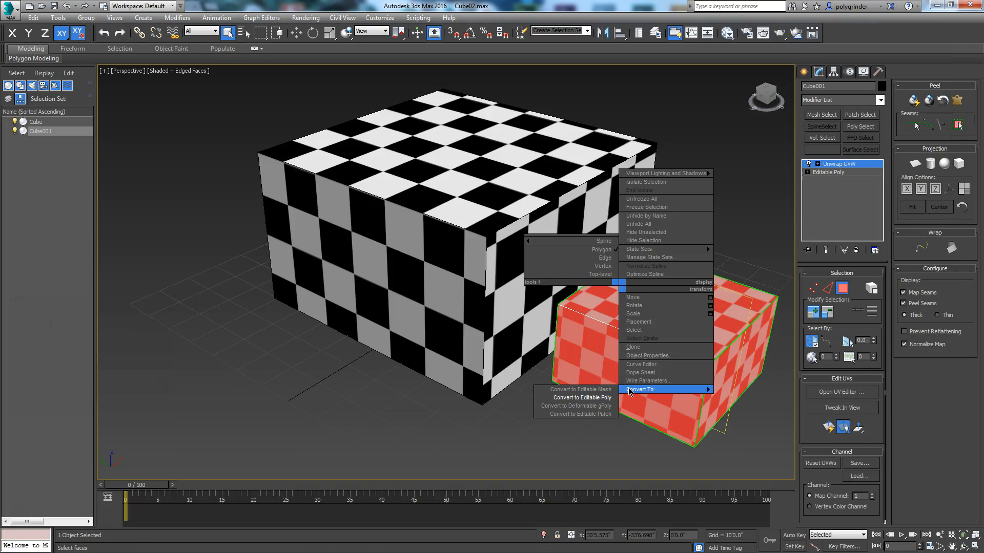
left_click(584, 397)
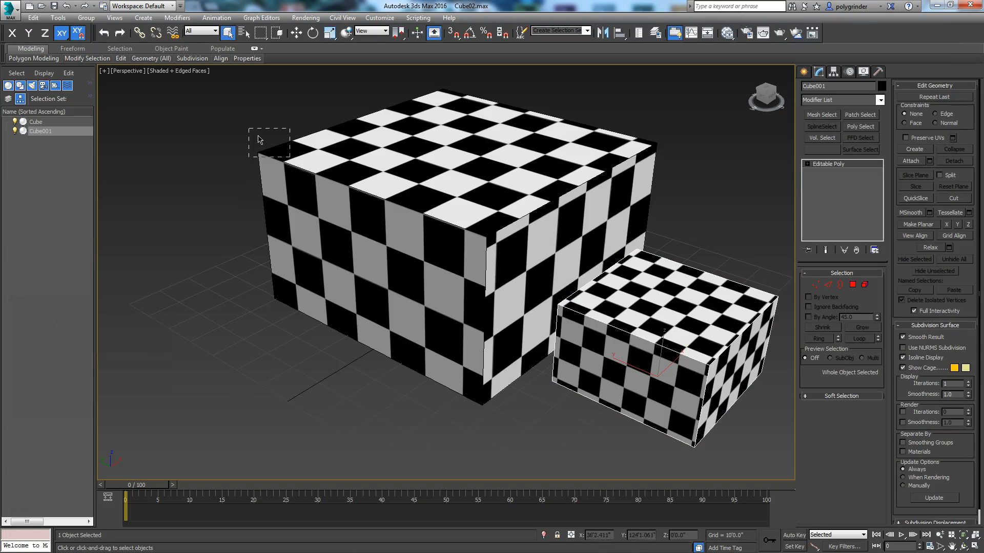
Select both cubes, apply one shared Unwrap UVW modifier and open its UV editor maximized
key("ctrl+a")
left_click(880, 100)
left_click_drag(882, 133, 903, 374)
left_click(836, 430)
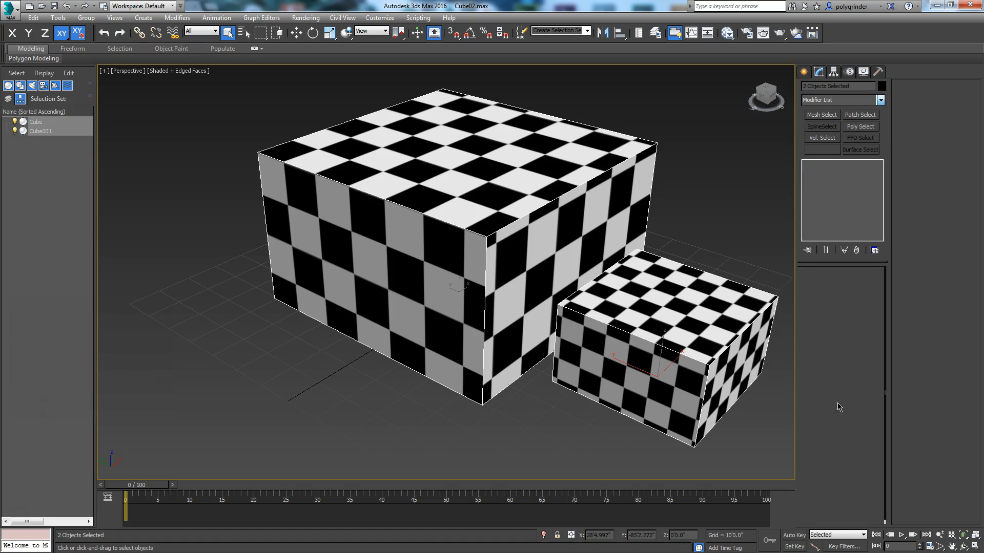
left_click(828, 394)
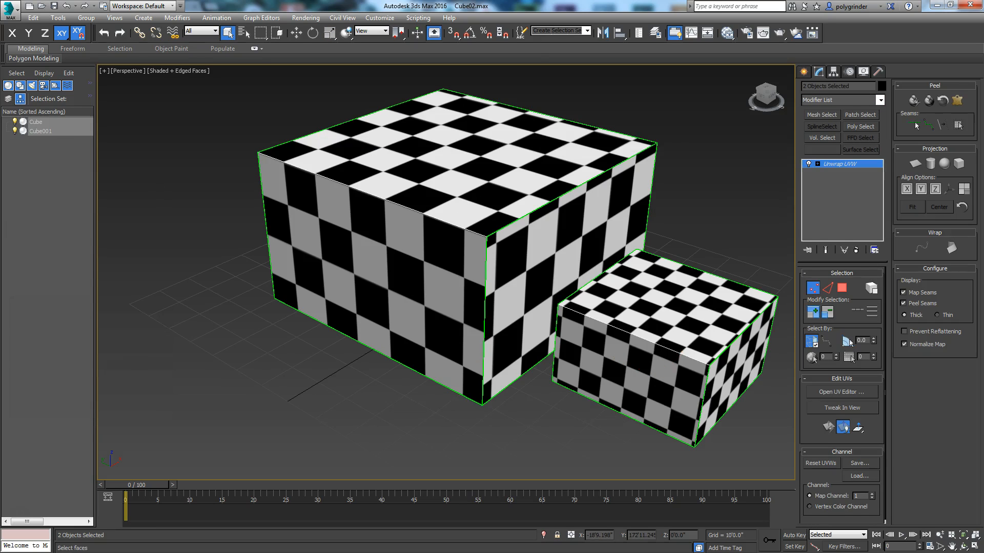
left_click(605, 85)
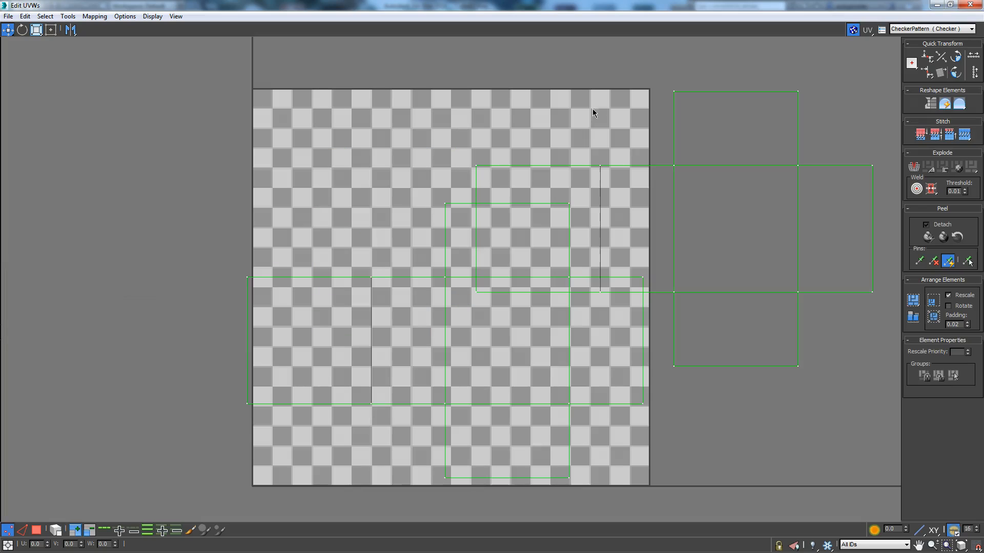
Select both cubes' UV islands as polygon elements, hide the checker background and pack them inside the UV tile with Rescale enabled
left_click(52, 534)
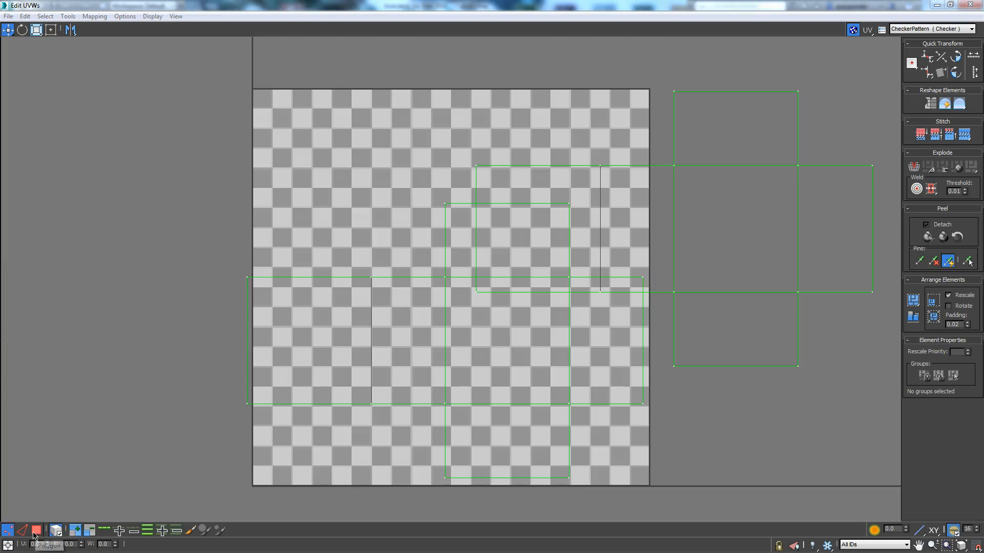
left_click(37, 531)
scroll(739, 327, "down", 2)
middle_click_drag(738, 327, 723, 306)
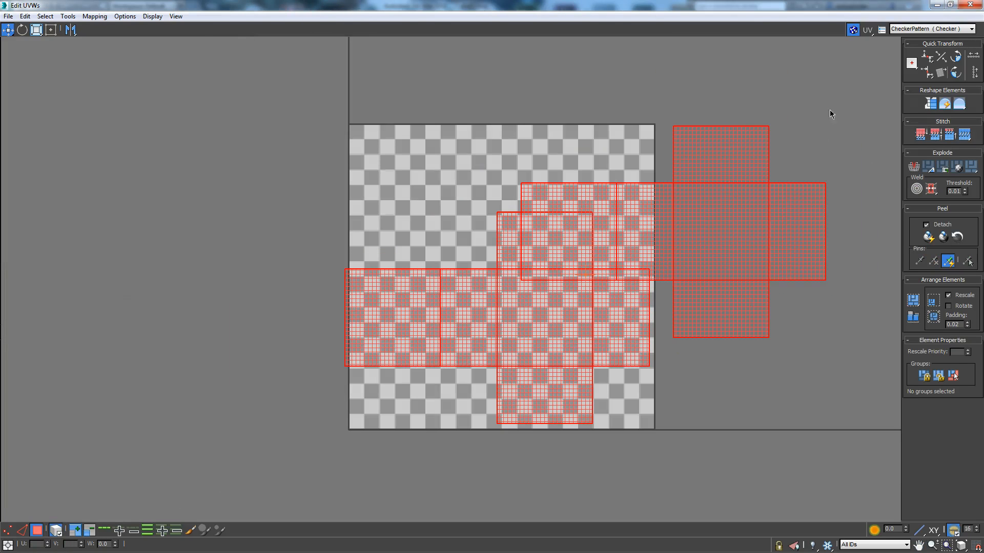
left_click(855, 31)
left_click(913, 300)
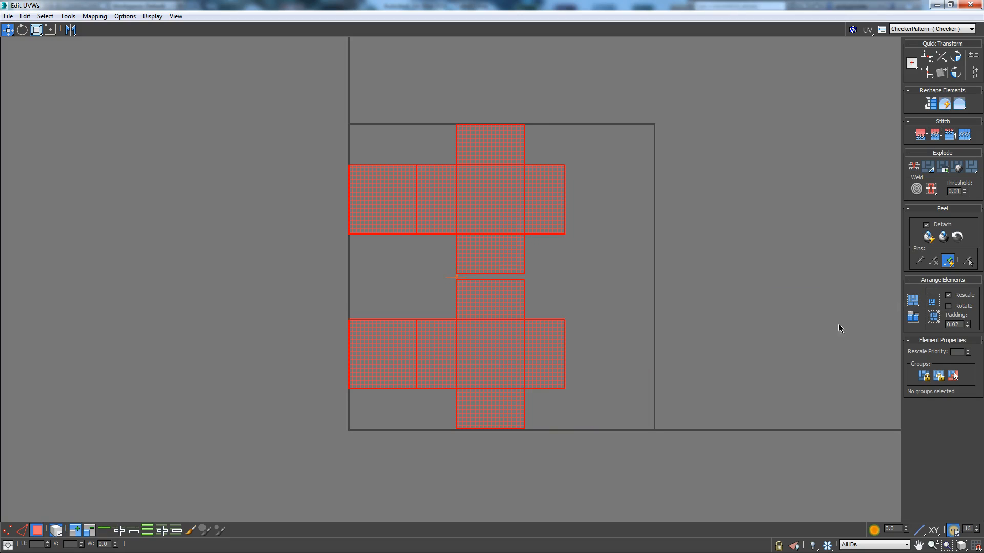
left_click(728, 289)
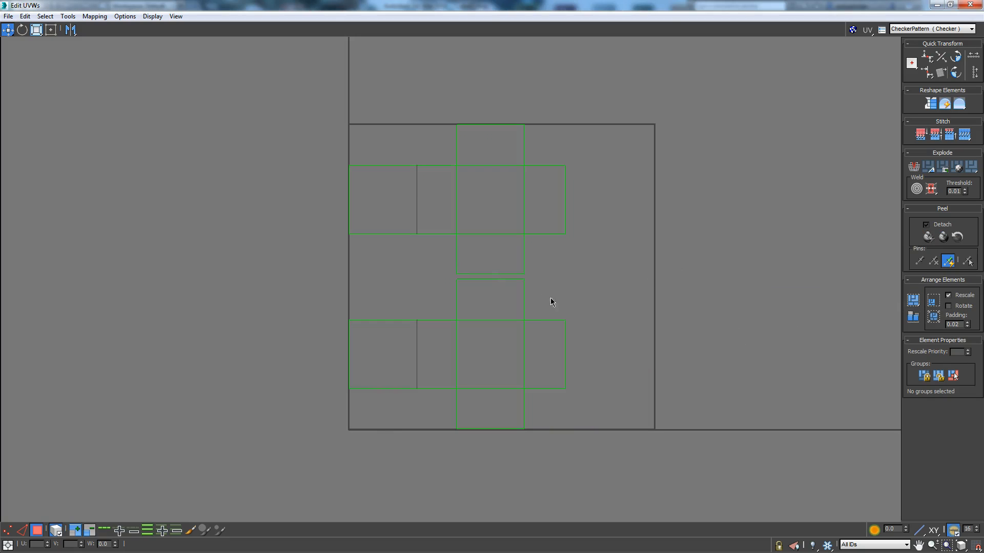
Restore the UV editor and set it aside to examine the checker pattern on both cubes
left_click(949, 4)
left_click_drag(563, 96, 216, 143)
middle_click_drag(628, 321, 693, 286)
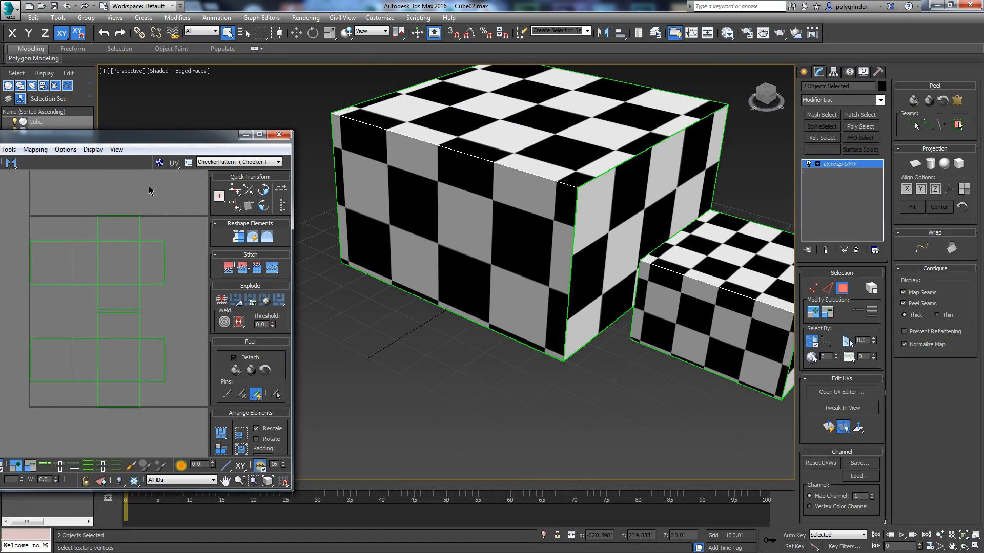
Set the checker map's U and V tiling to 15 in the material editor, then minimize that editor to view the cubes
left_click(727, 34)
left_click_drag(200, 63, 579, 96)
double_click(722, 197)
type("15")
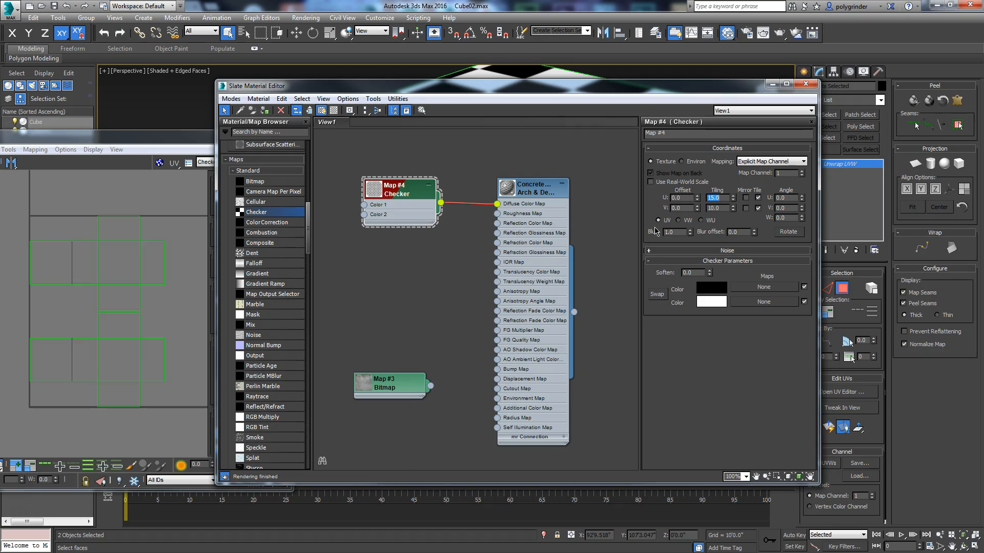
key("Tab")
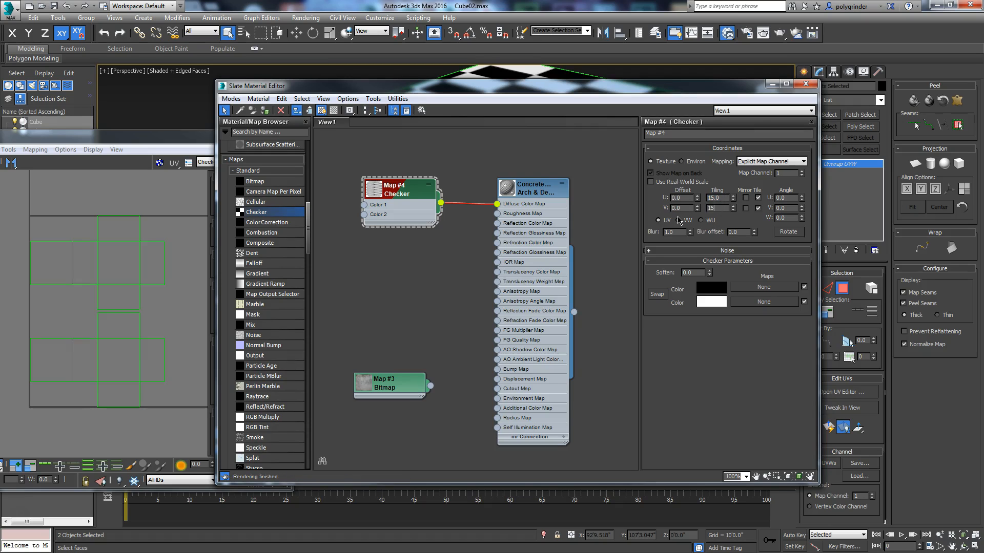
key("Return")
left_click(771, 84)
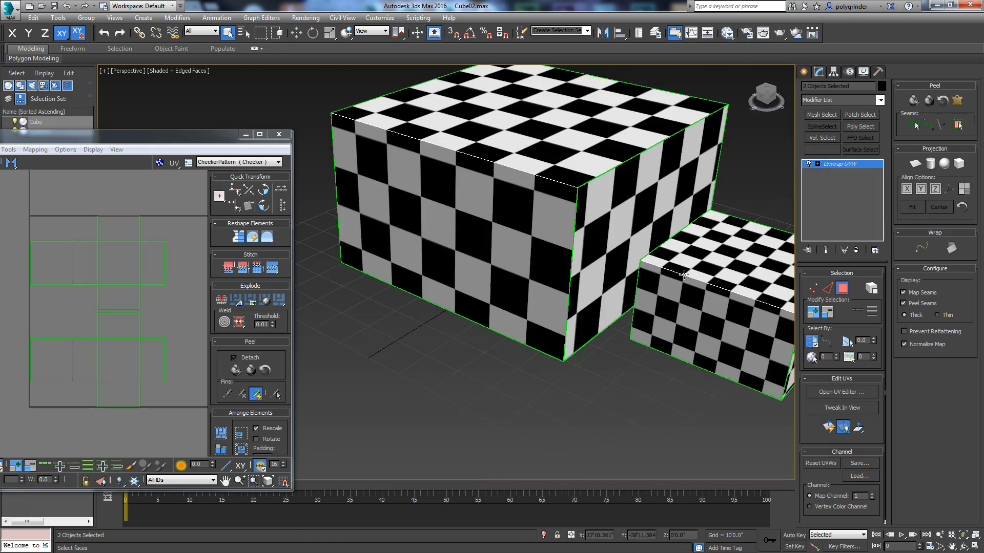
scroll(652, 287, "up", 2)
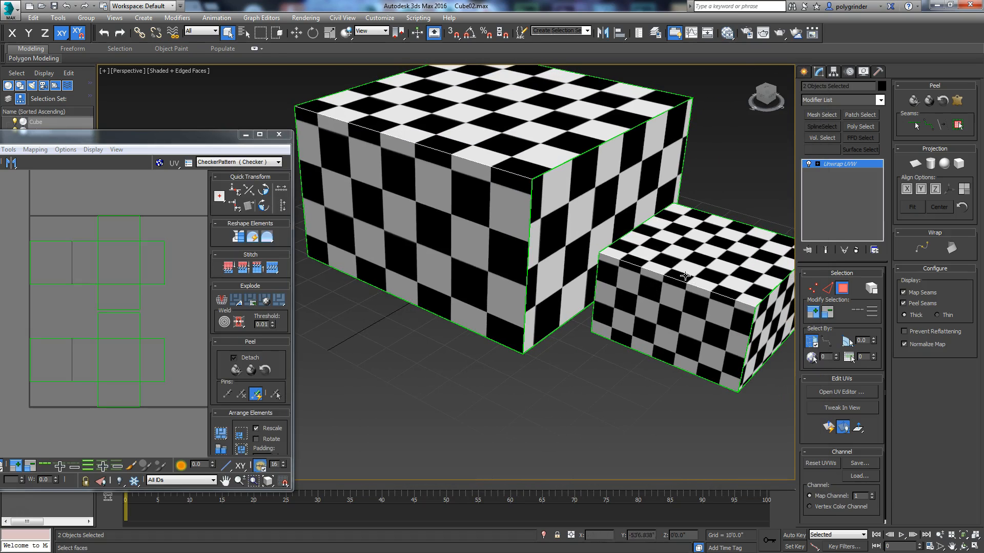
Select the smaller cube's UV island and scale it down uniformly to about half its size
left_click_drag(203, 138, 295, 98)
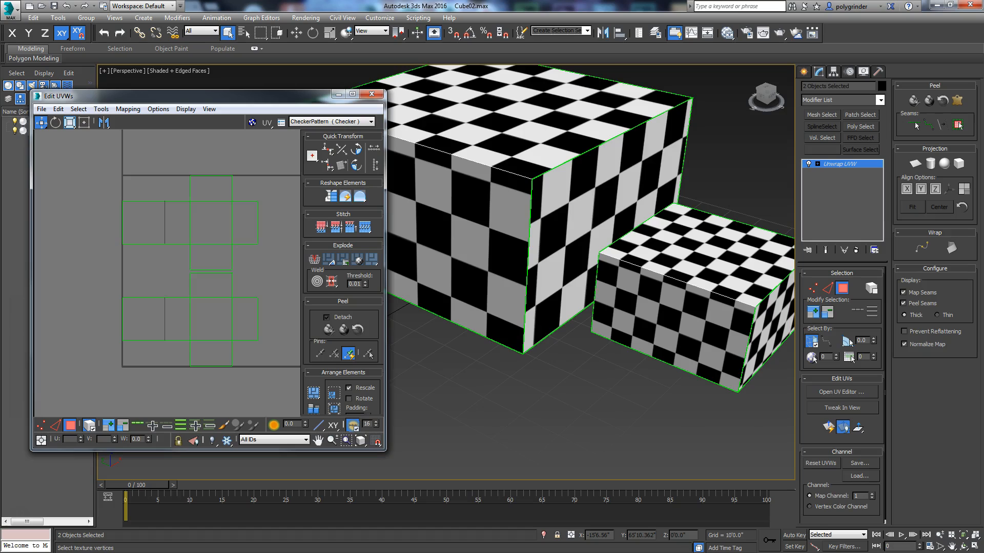
left_click(202, 236)
left_click(218, 338)
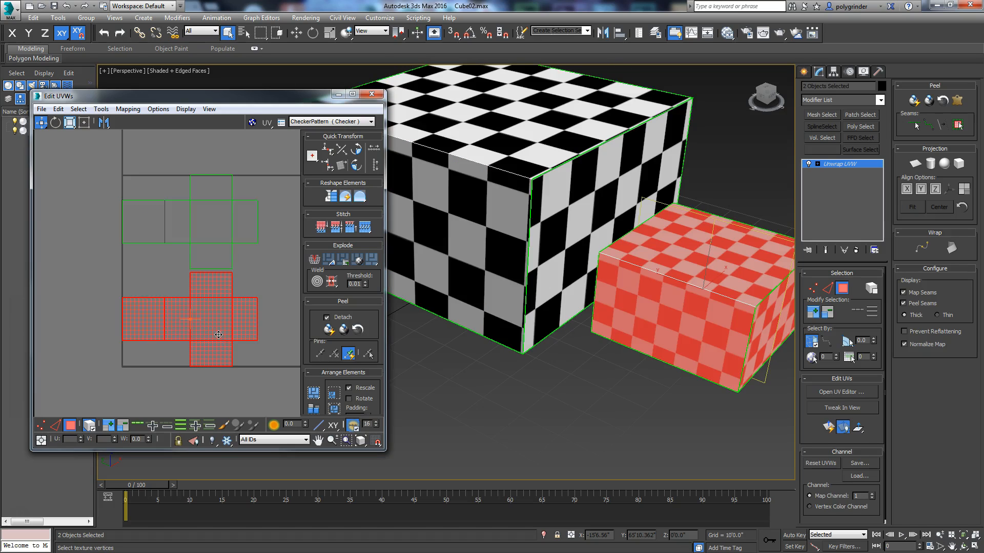
right_click(229, 337)
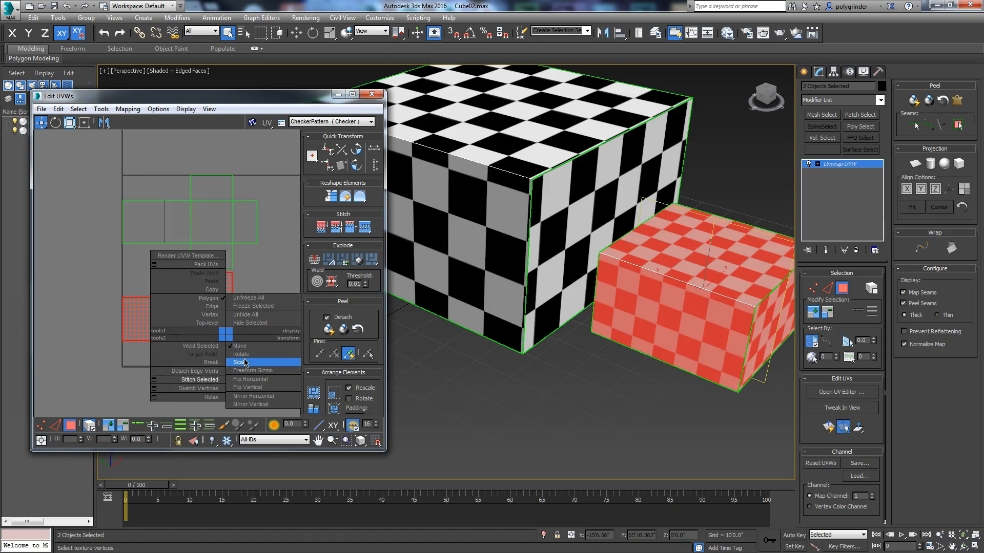
left_click(245, 362)
left_click_drag(223, 318, 220, 369)
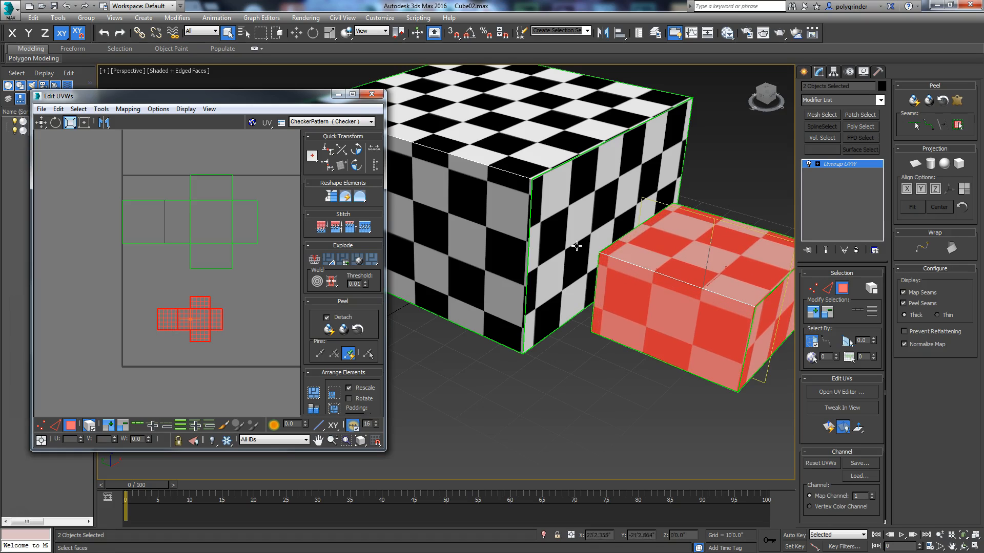
left_click(614, 358)
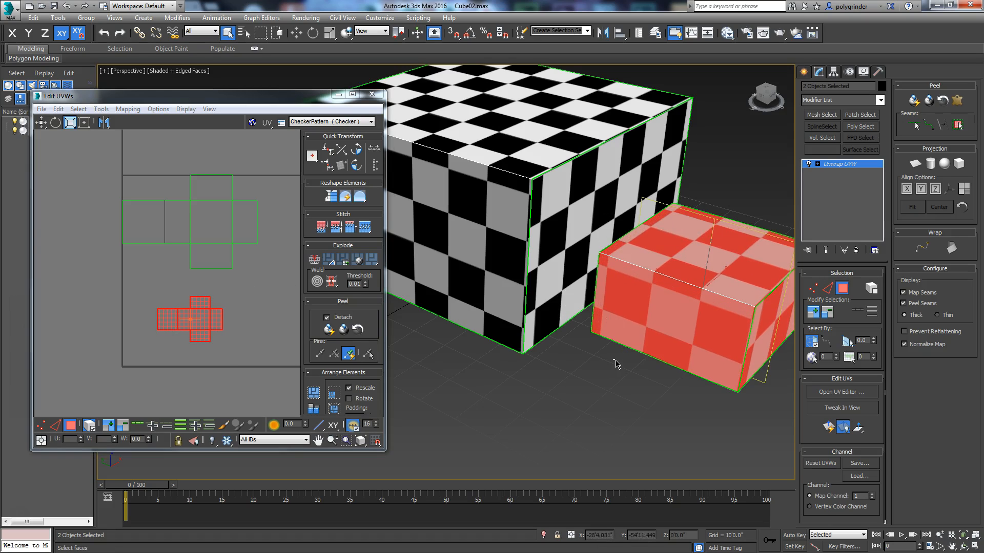
Enlarge the smaller cube's UV island slightly so its checker squares better match those on the larger cube
left_click(215, 314)
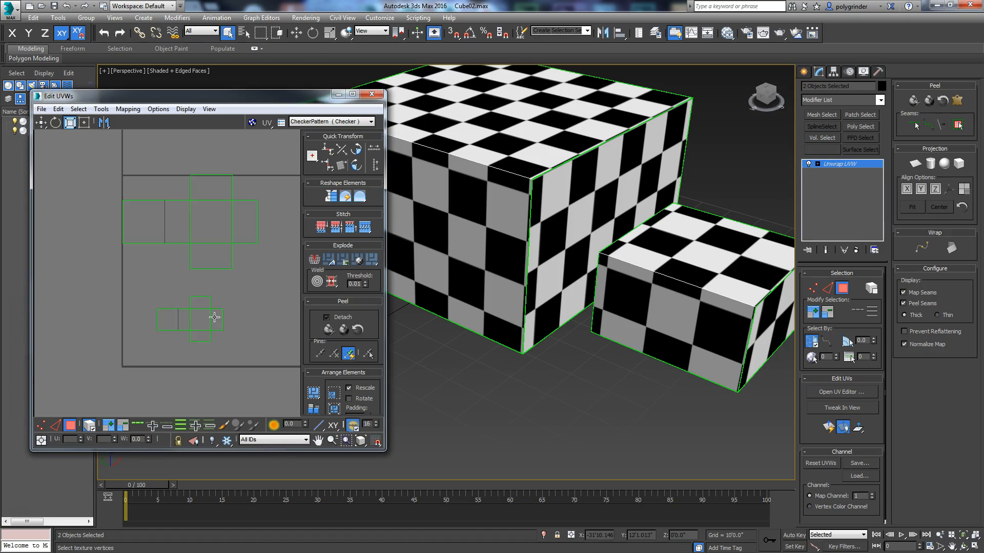
left_click(211, 315)
left_click_drag(212, 315, 211, 312)
left_click(598, 372)
Select all UV islands of both cubes and pack them inside the UV tile with Rescale enabled
left_click(276, 109)
left_click_drag(271, 97, 429, 96)
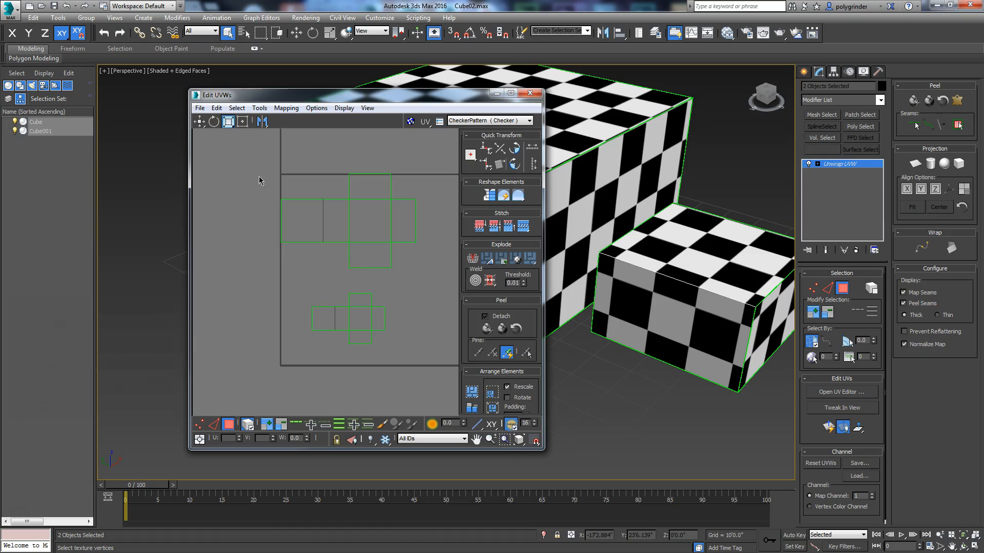
key("ctrl+a")
left_click(471, 392)
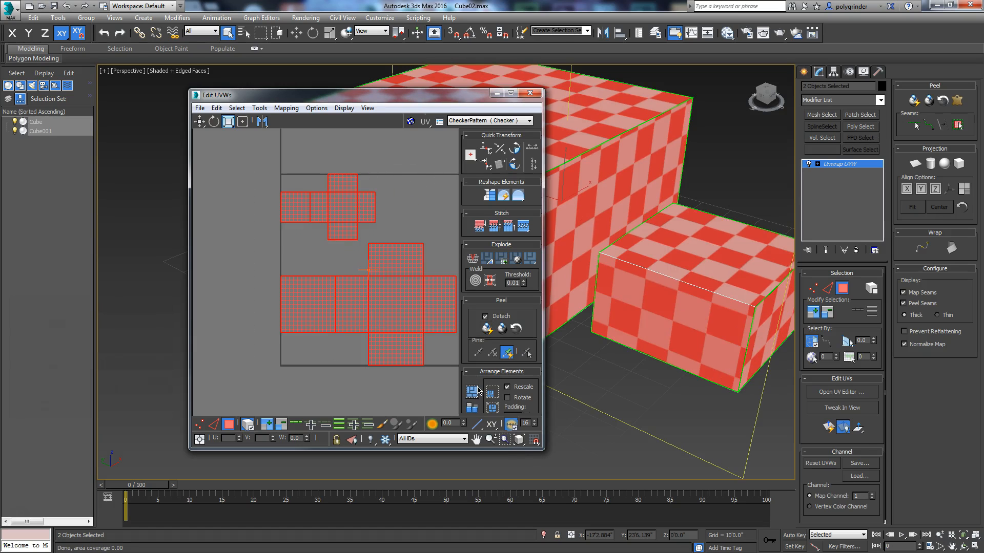
left_click_drag(464, 103, 426, 84)
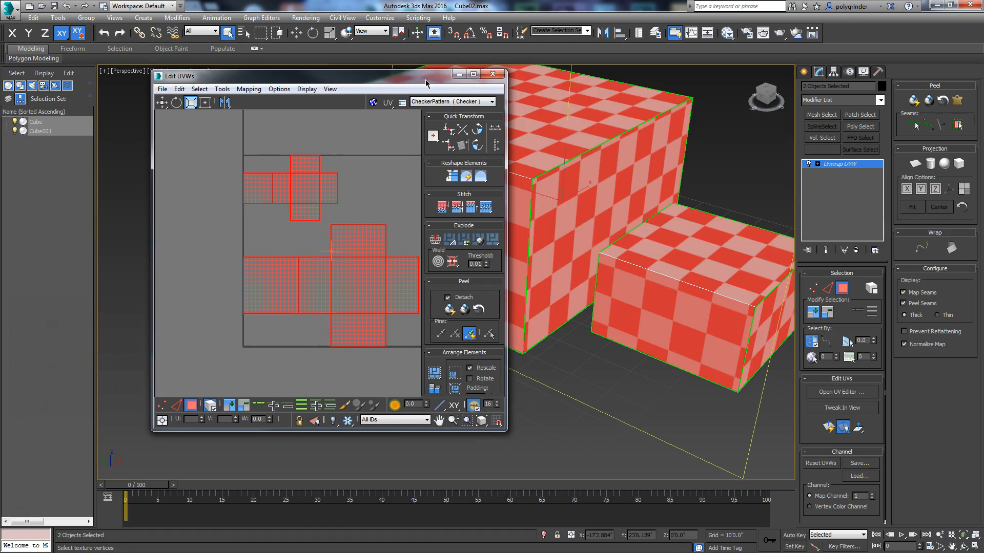
Maximize the UV editor and scale the larger island from its bottom-left corner until it spans the tile's full width
left_click(474, 73)
left_click(726, 284)
left_click(613, 329)
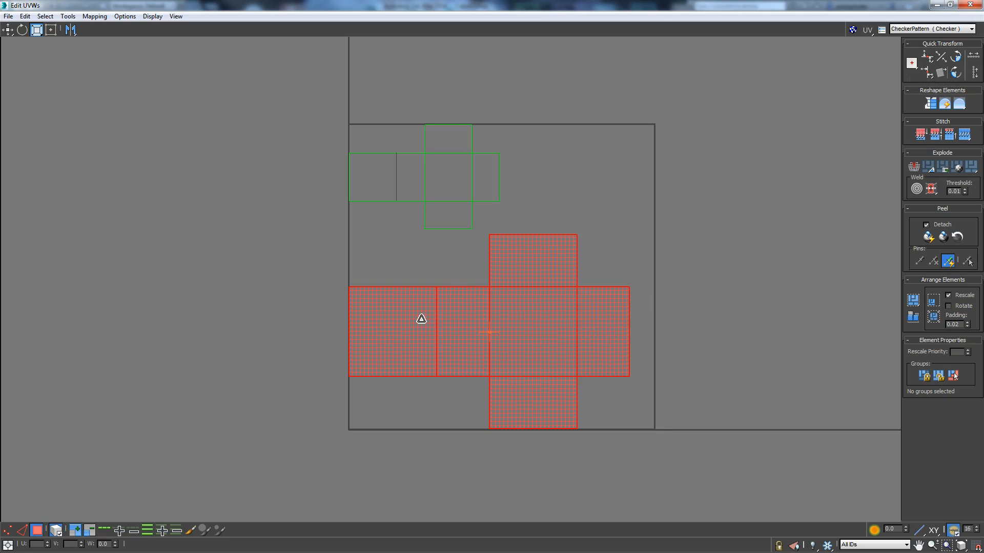
left_click_drag(911, 64, 894, 123)
left_click_drag(912, 74, 912, 111)
left_click_drag(483, 334, 484, 328)
Scale the smaller island up from its top-left corner until it nearly meets the larger island, then deselect it
left_click(442, 200)
left_click_drag(911, 62, 910, 37)
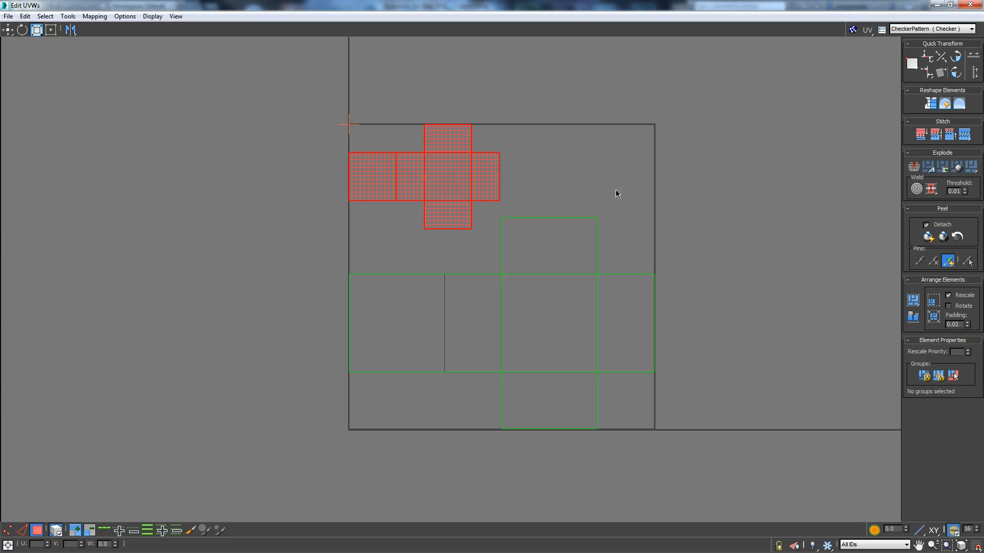
left_click_drag(468, 186, 456, 175)
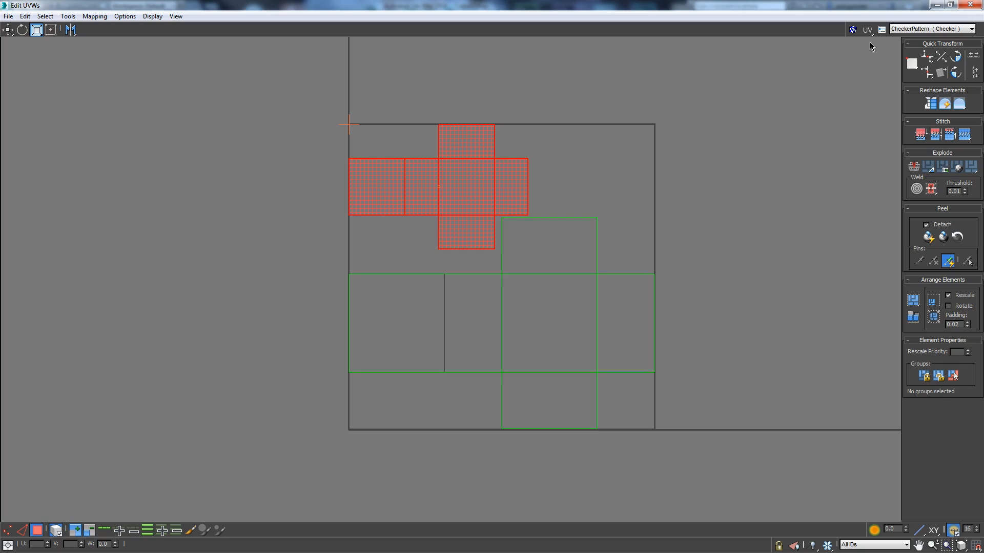
left_click(184, 91)
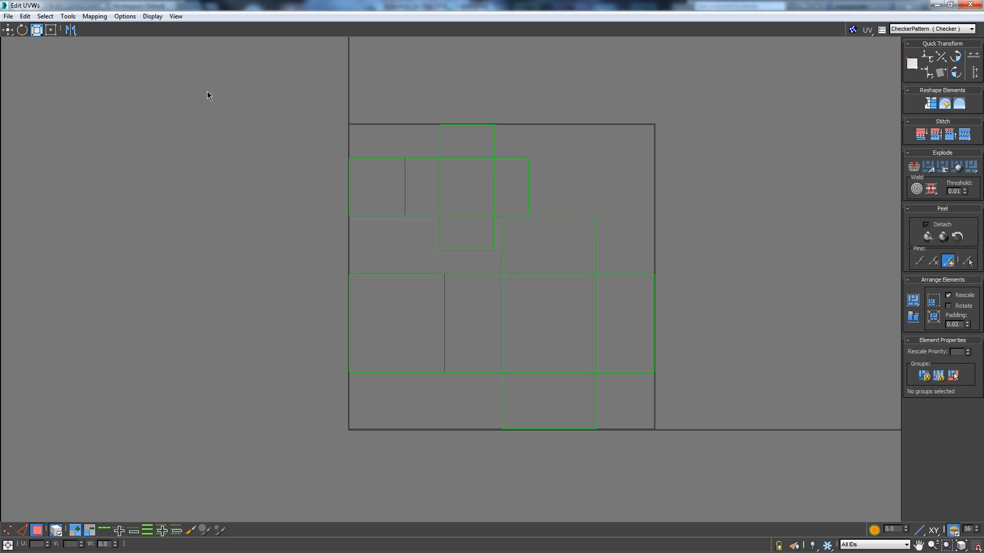
Bring up the UVW template render settings and set the output width and height to 2048
left_click(95, 17)
mouse_move(68, 16)
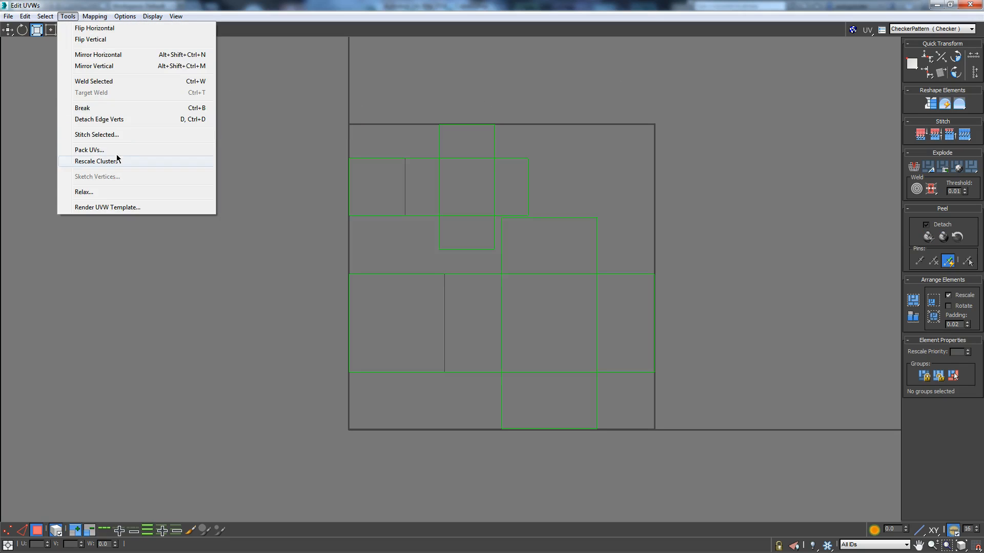
left_click(110, 206)
left_click_drag(41, 29, 349, 67)
left_click(290, 116)
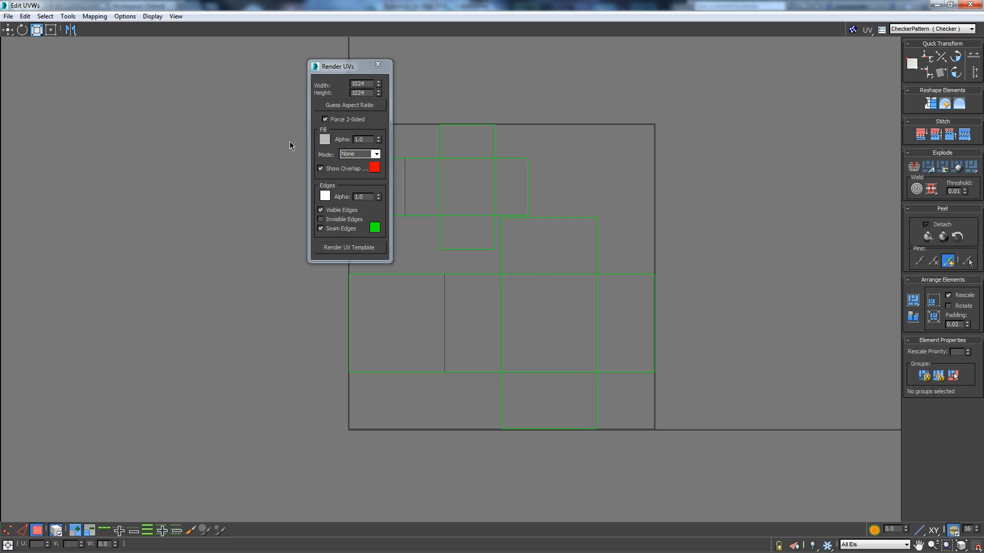
left_click_drag(364, 85, 339, 98)
type("2")
type("2")
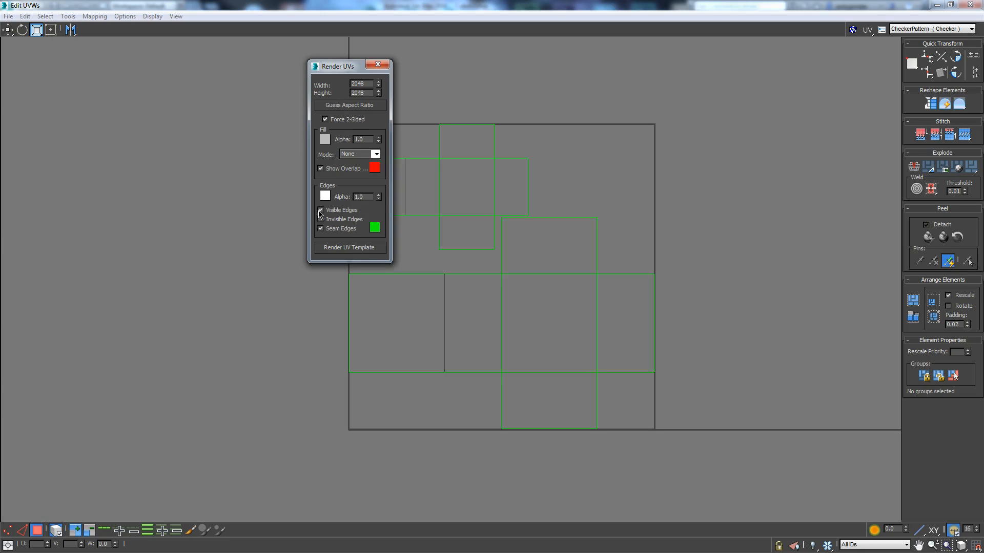
Turn off visible edges, seam edges and overlap display for the template, and set the fill mode to Solid
left_click(322, 230)
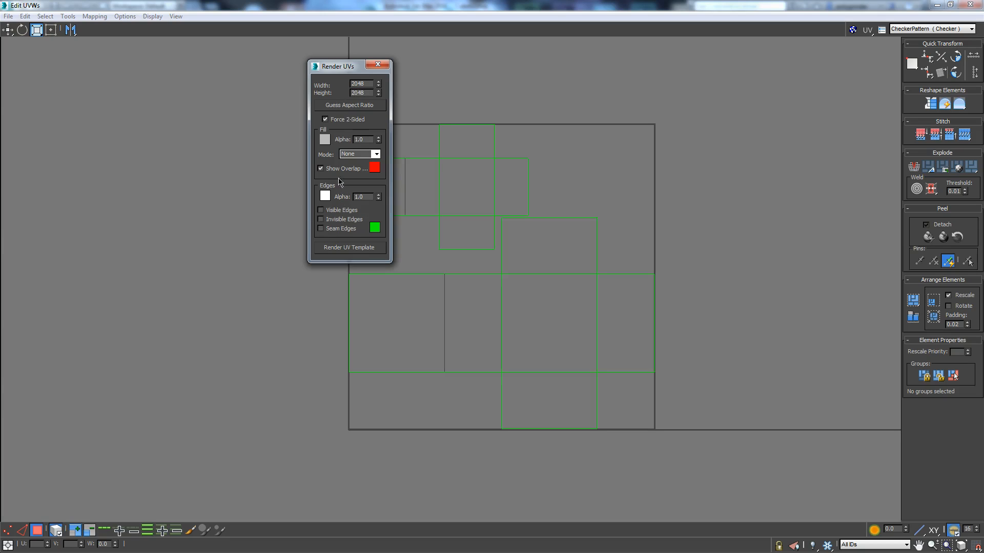
left_click(355, 157)
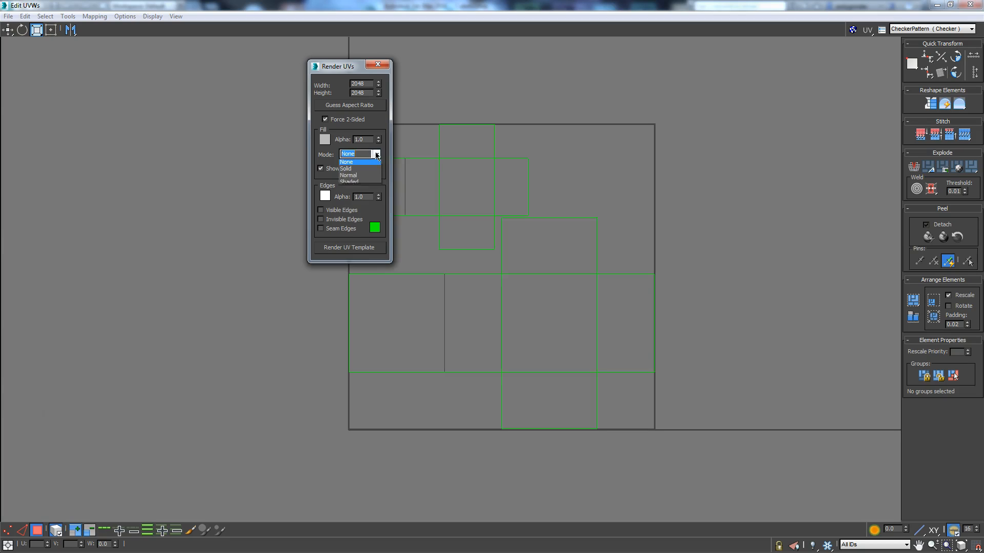
left_click(357, 171)
left_click(321, 170)
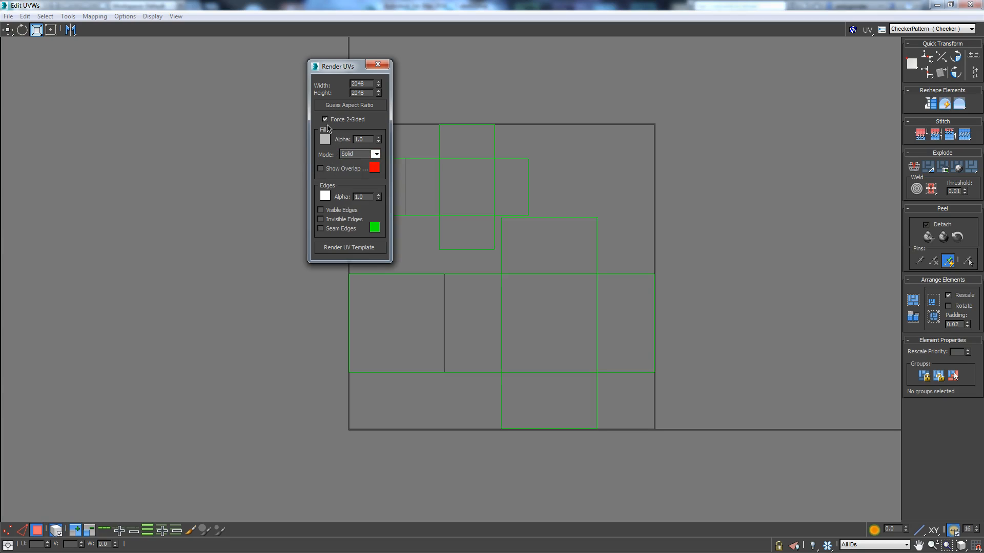
Render the UV template, view the resulting map, and close the UV editor and the rendered map window
left_click(342, 248)
left_click(196, 66)
left_click_drag(0, 13, 345, 18)
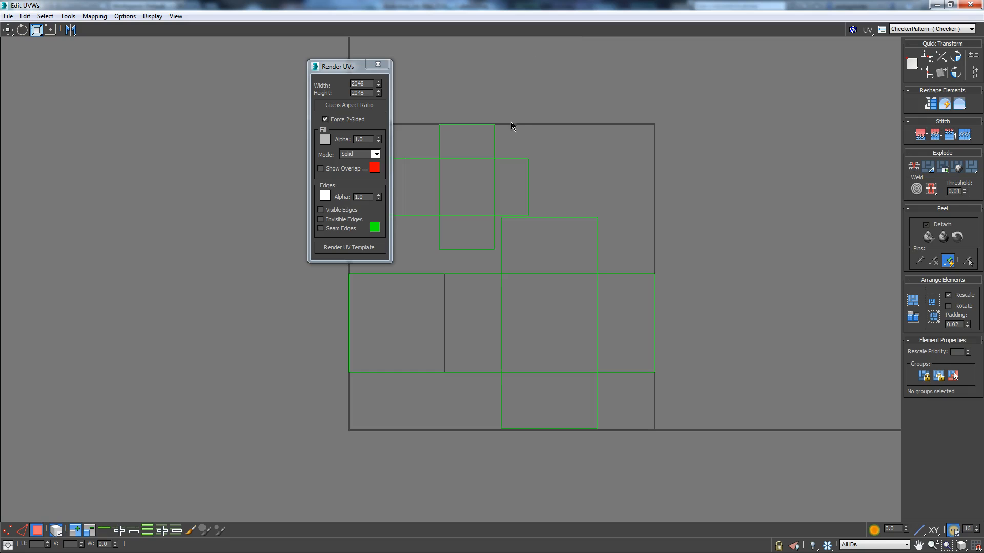
left_click(970, 4)
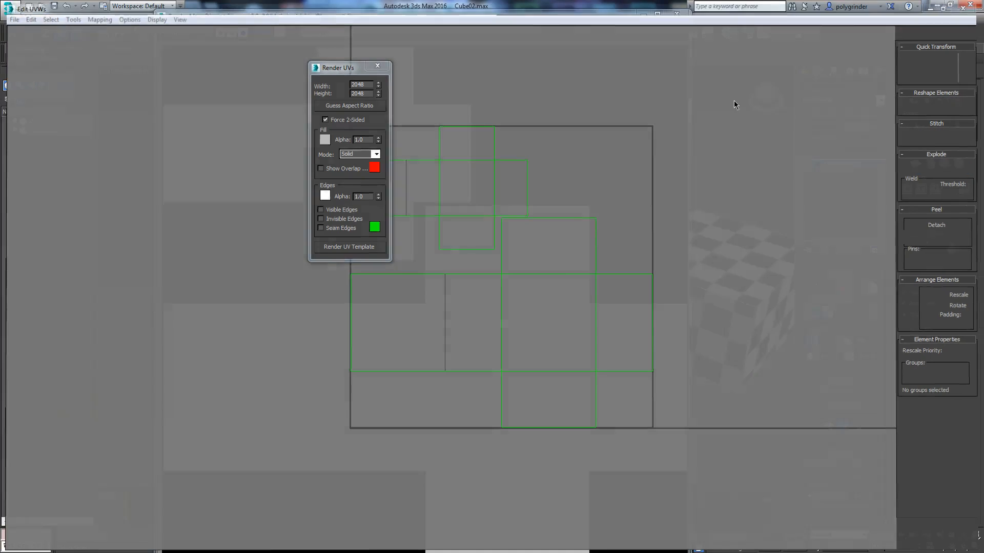
left_click(676, 14)
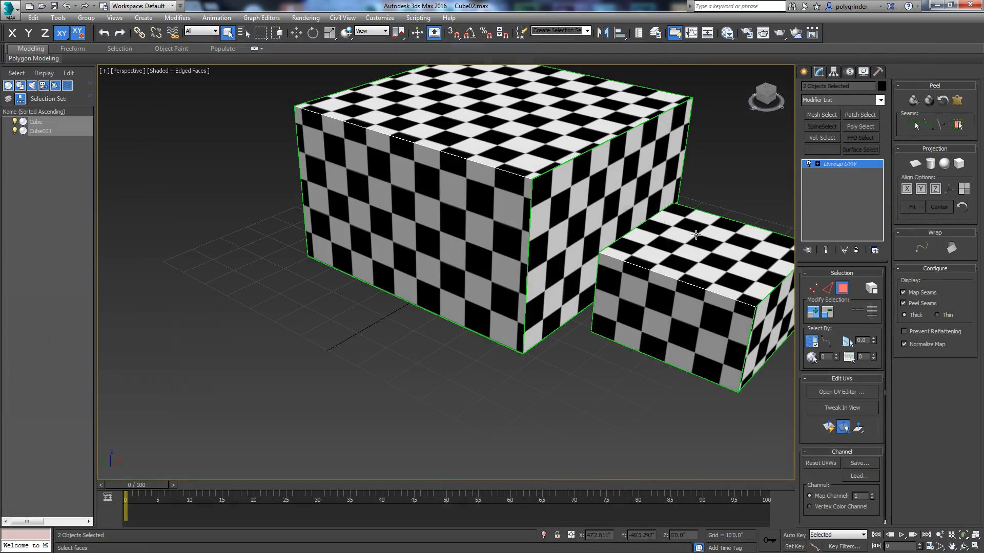
Convert both selected cubes to Editable Poly to collapse the shared Unwrap UVW modifier
right_click(542, 229)
right_click(559, 297)
mouse_move(576, 401)
left_click(542, 413)
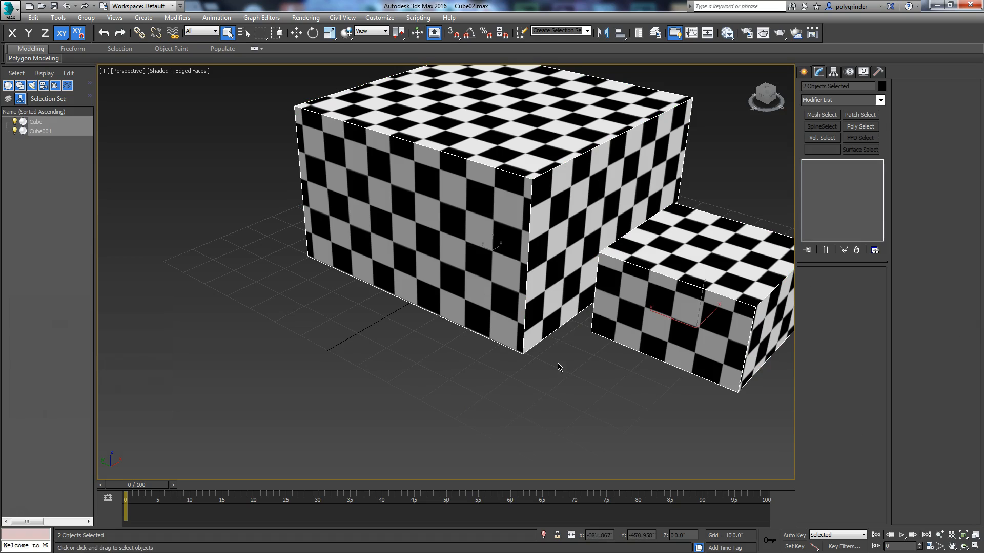
Apply Unwrap UVW to the larger cube alone and inspect its UV layout in the editor without the checker background
left_click(570, 374)
left_click(560, 327)
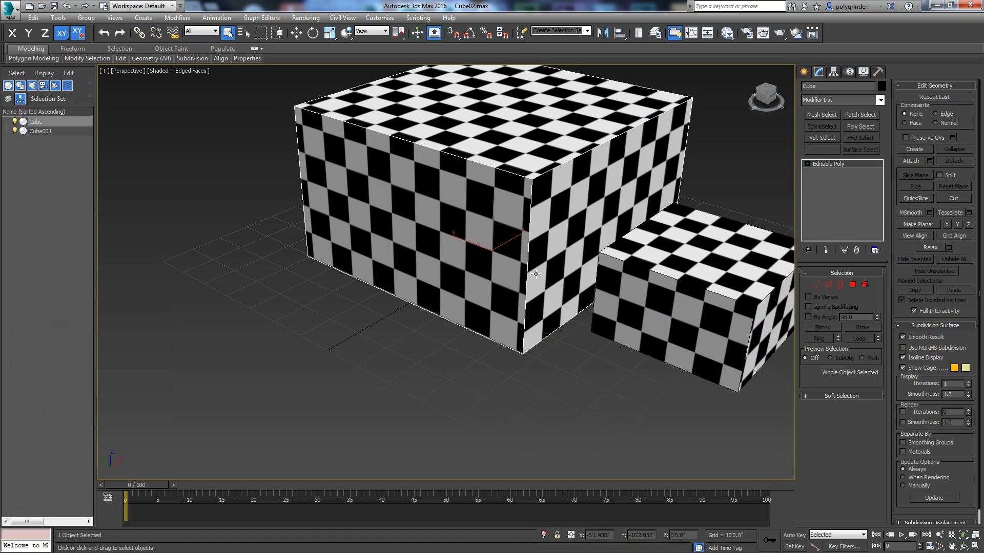
left_click(881, 99)
left_click_drag(882, 135, 881, 279)
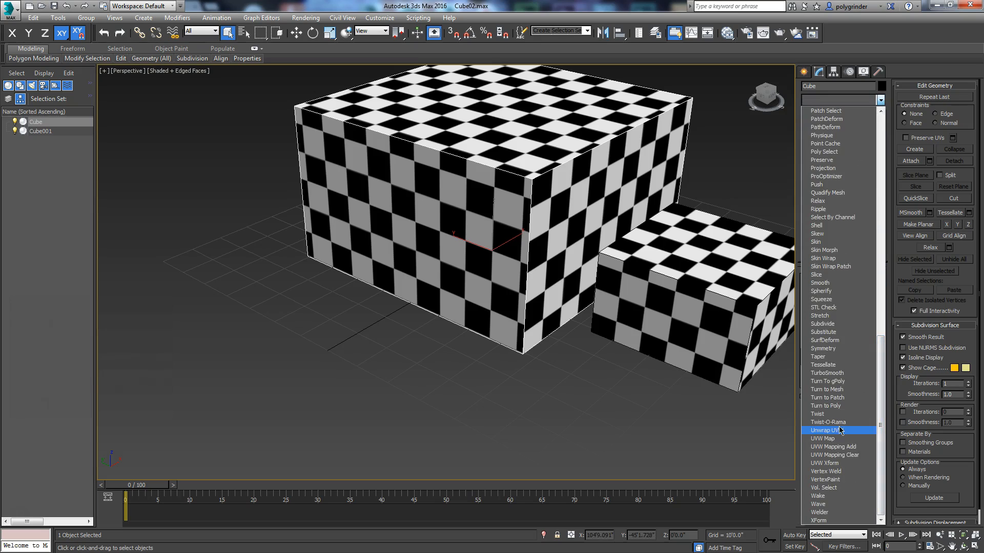
left_click(839, 432)
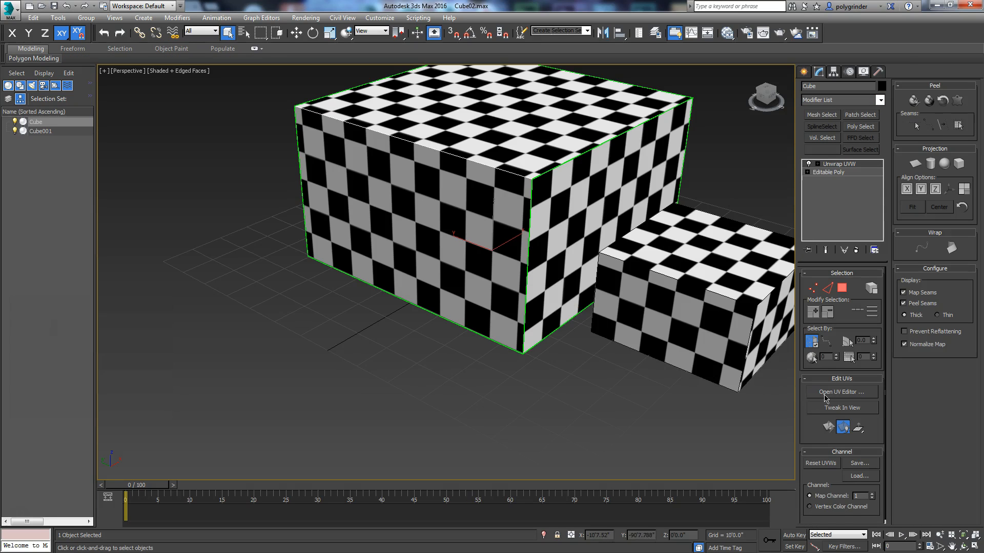
left_click(842, 392)
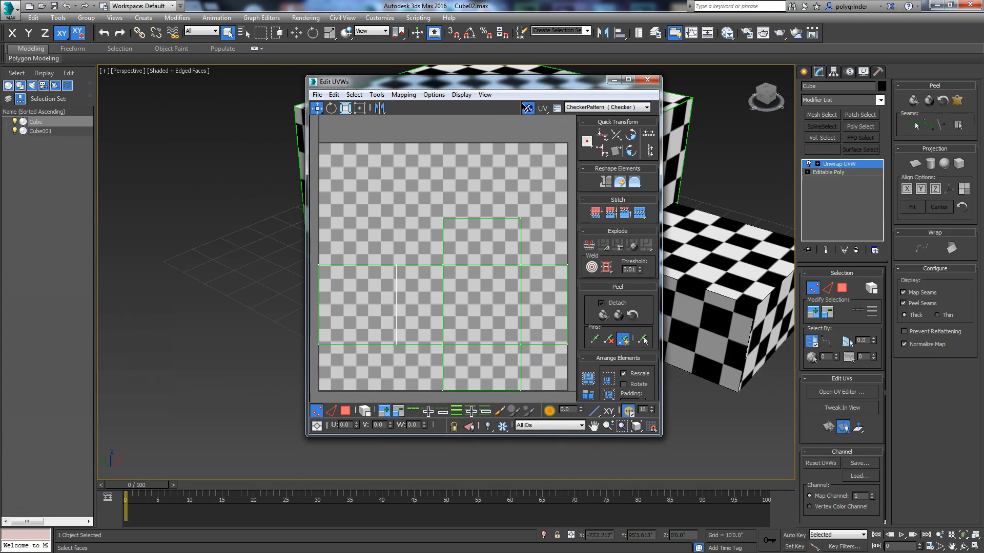
left_click(526, 108)
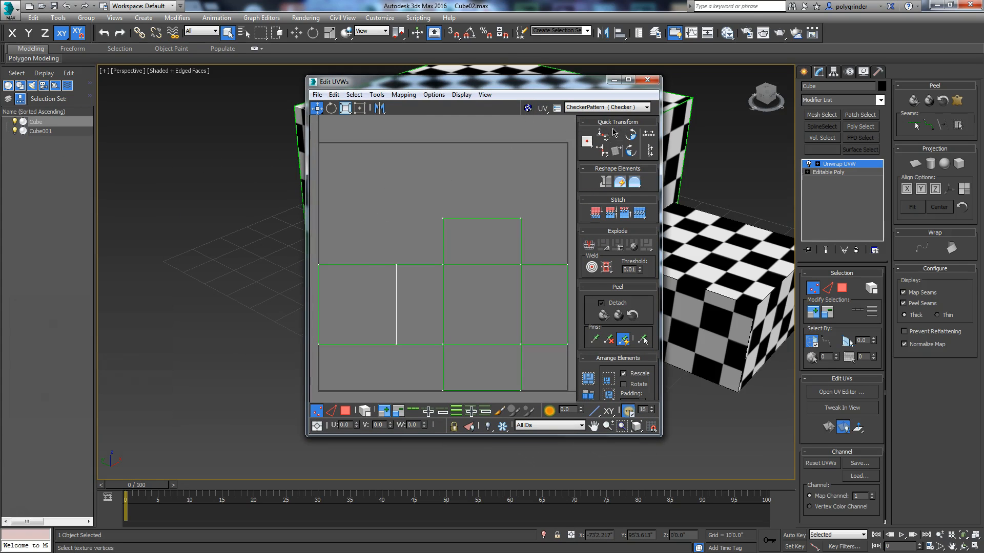
Close the UV editor and remove the Unwrap UVW modifier from the larger cube
left_click(647, 80)
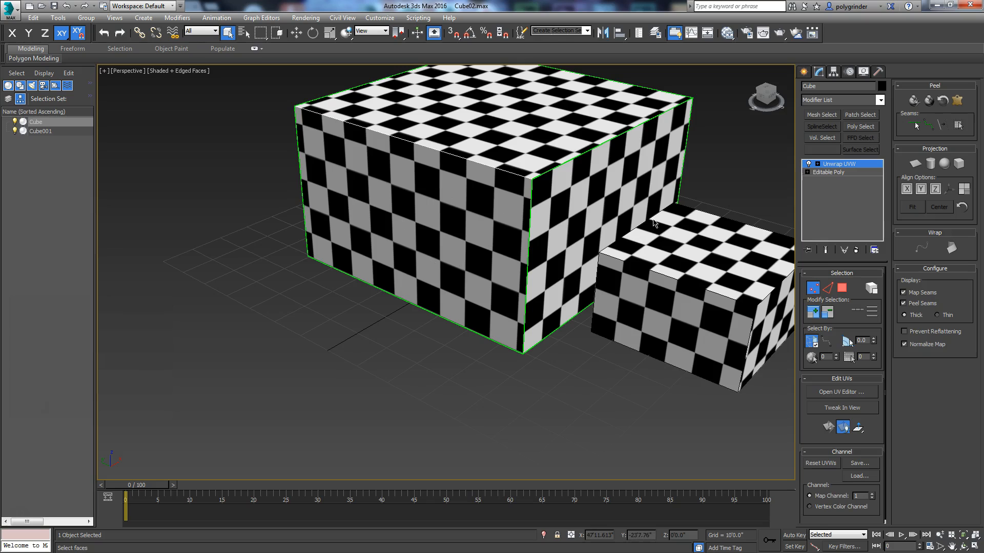
left_click(856, 250)
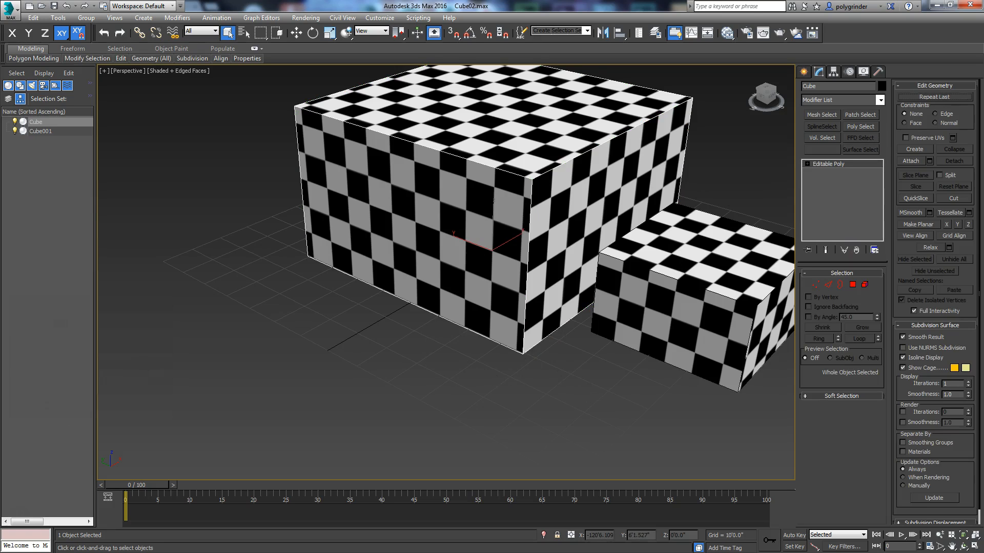
scroll(500, 356, "down", 5)
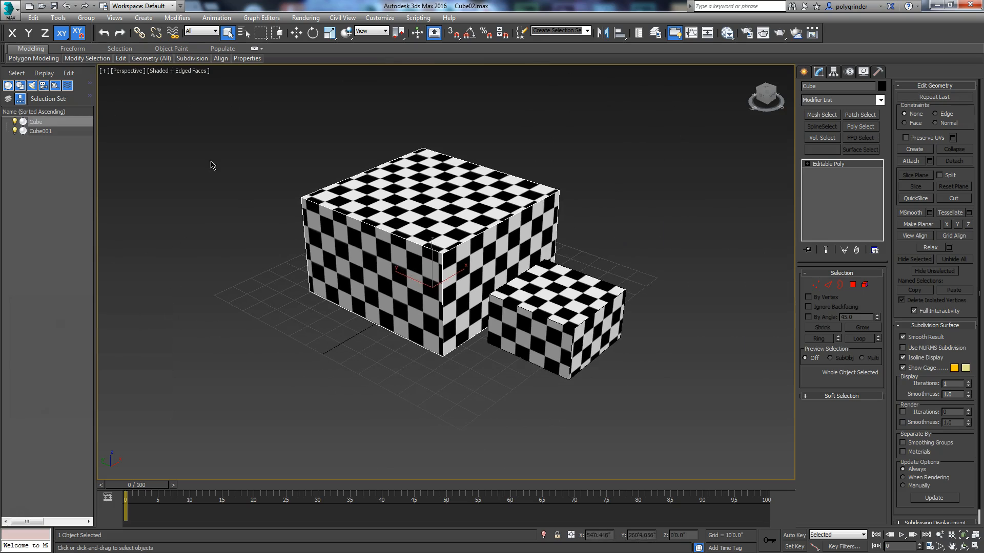
Replace the Checker with the Map #3 bitmap as the concrete material's Diffuse Color Map and close the material editor
scroll(218, 264, "up", 4)
middle_click_drag(217, 264, 116, 265)
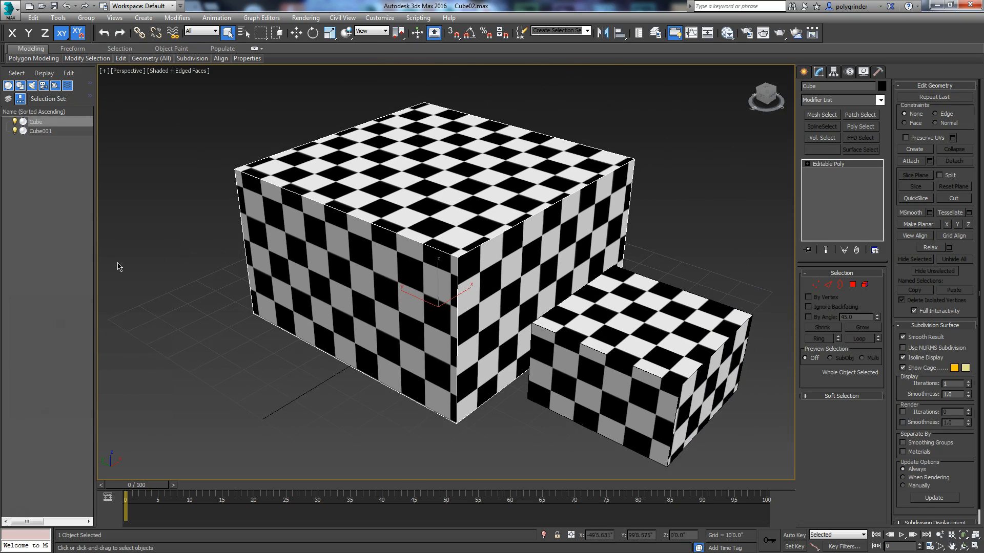
left_click(274, 398)
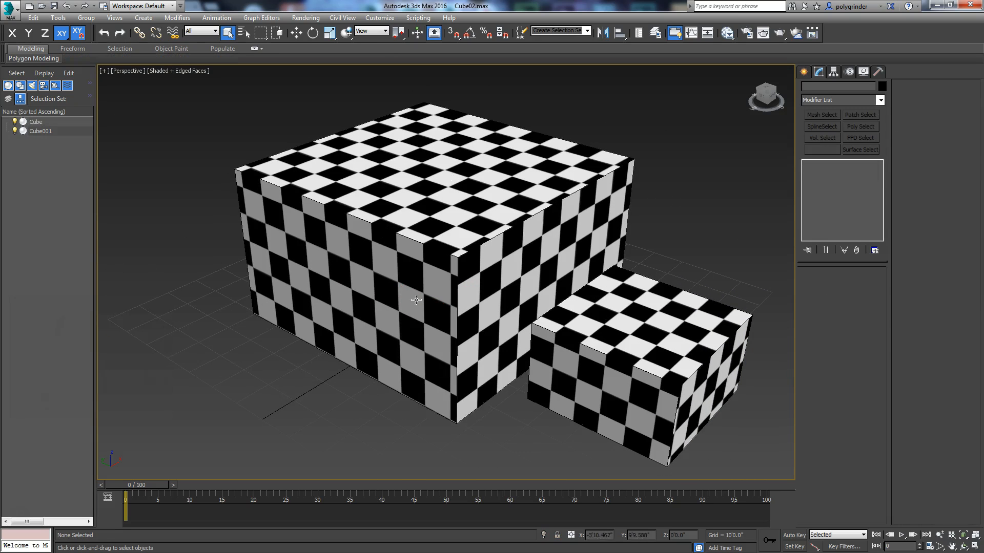
left_click(725, 36)
left_click_drag(431, 194, 359, 194)
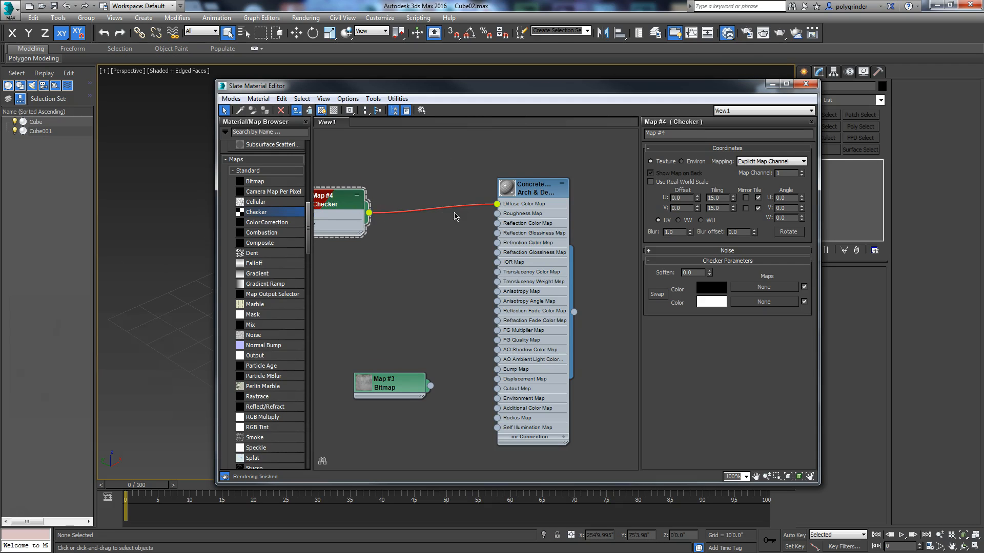
left_click_drag(497, 204, 414, 217)
left_click_drag(394, 391, 497, 204)
left_click_drag(541, 82, 351, 148)
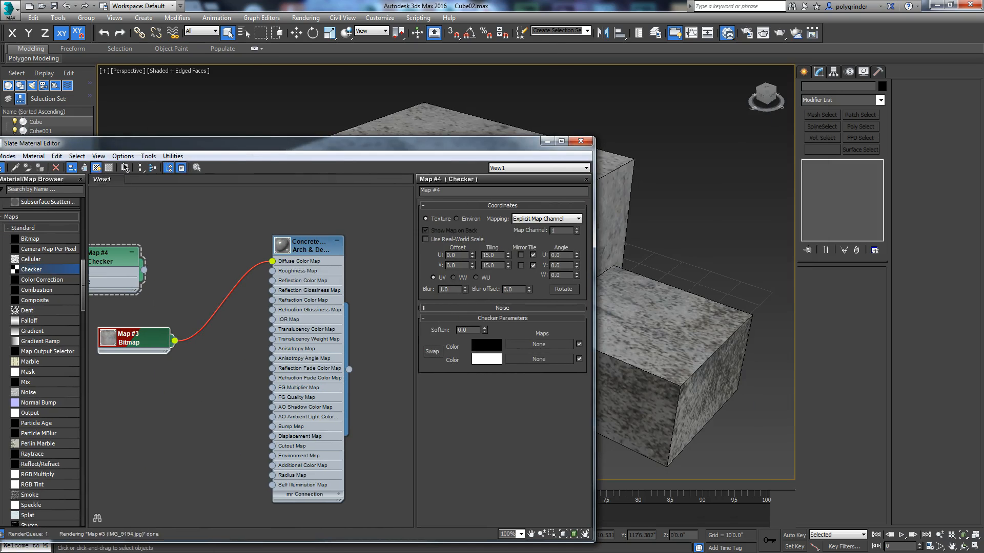
key("m")
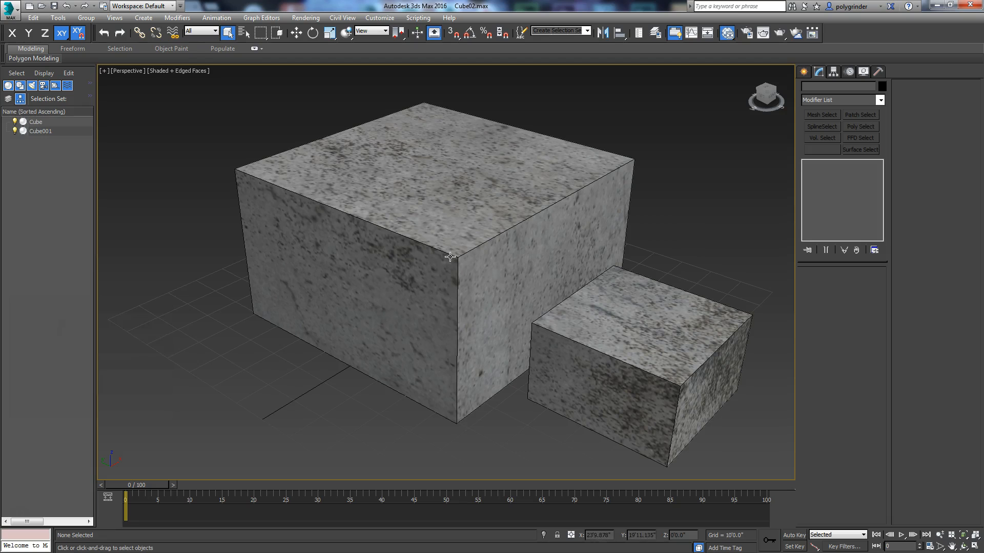
key("m")
left_click_drag(512, 96, 519, 96)
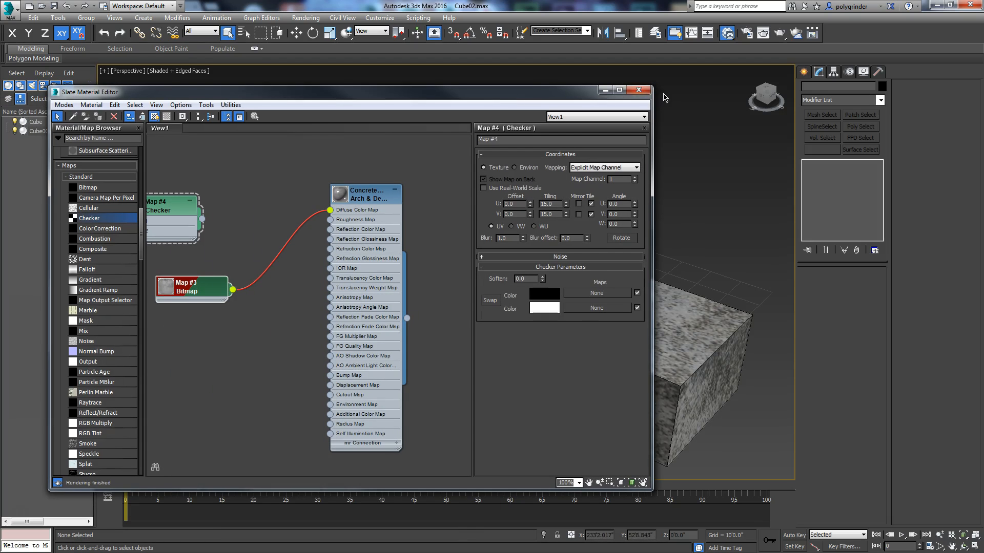
left_click(641, 91)
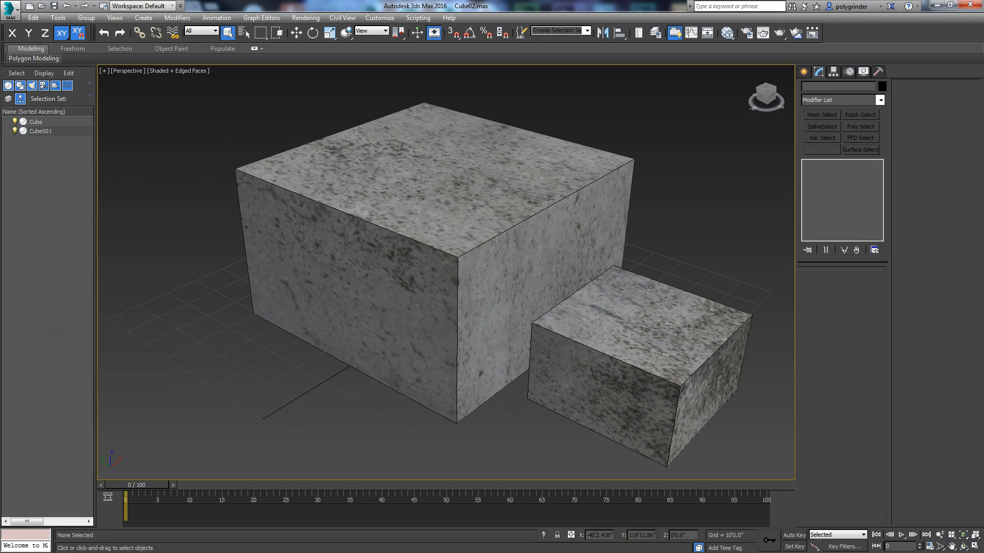
Switch to File Explorer, examine the Week 1 project's autoback and scenes folders, and minimize the window
key("alt+Tab")
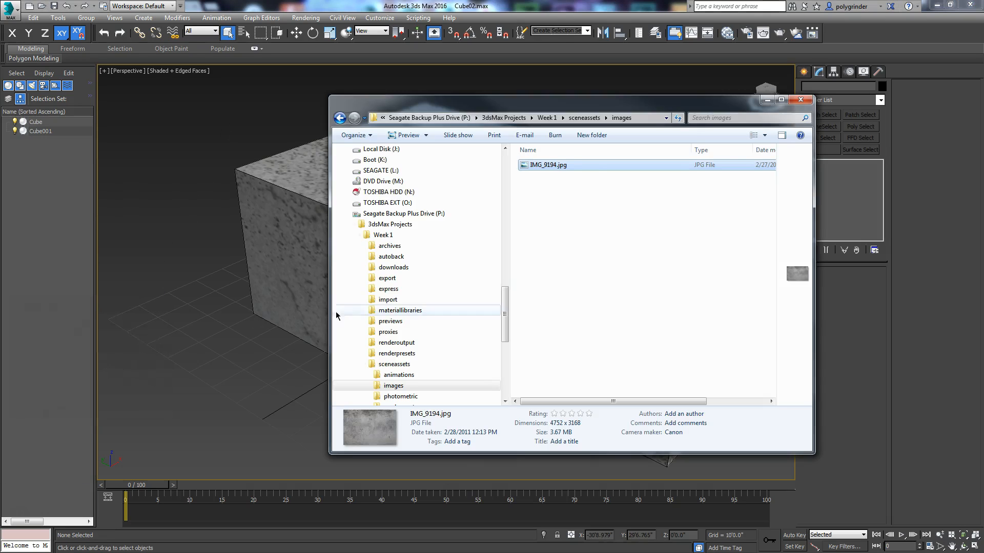
left_click(547, 118)
left_click_drag(617, 364, 542, 156)
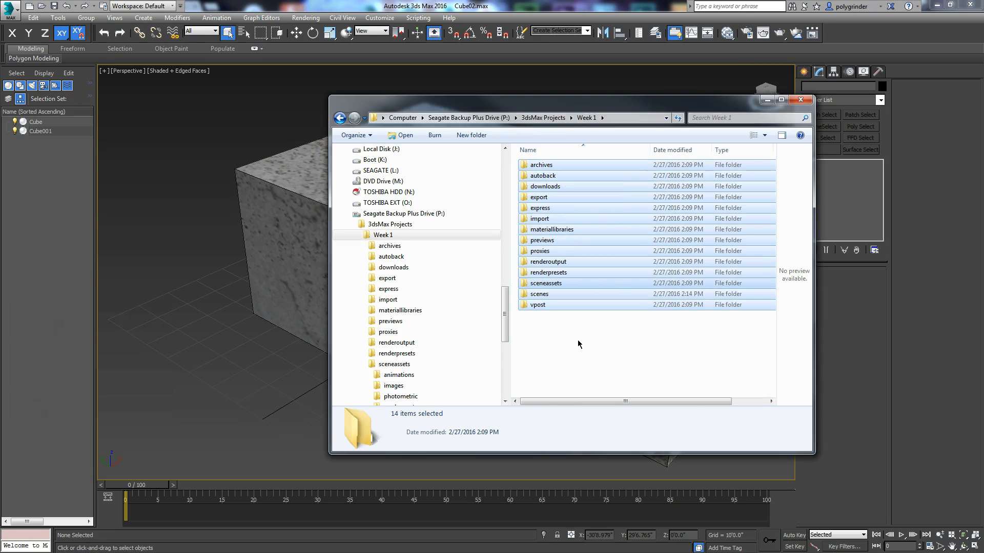
left_click(569, 344)
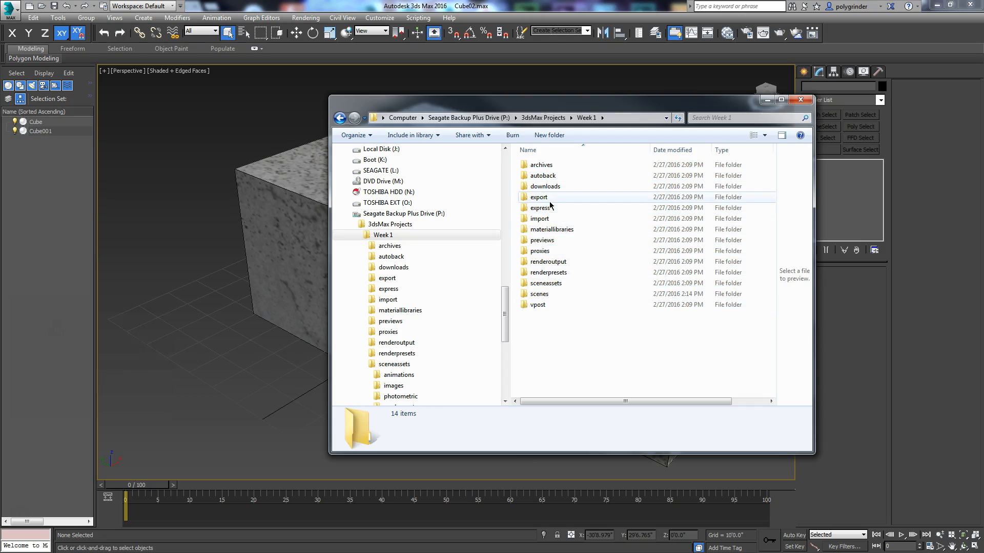
double_click(541, 175)
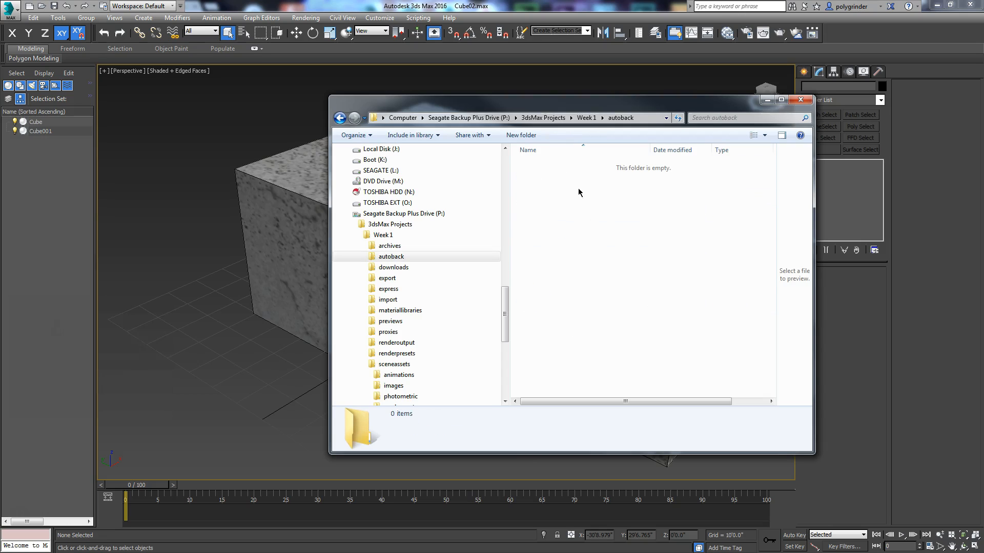
left_click(340, 118)
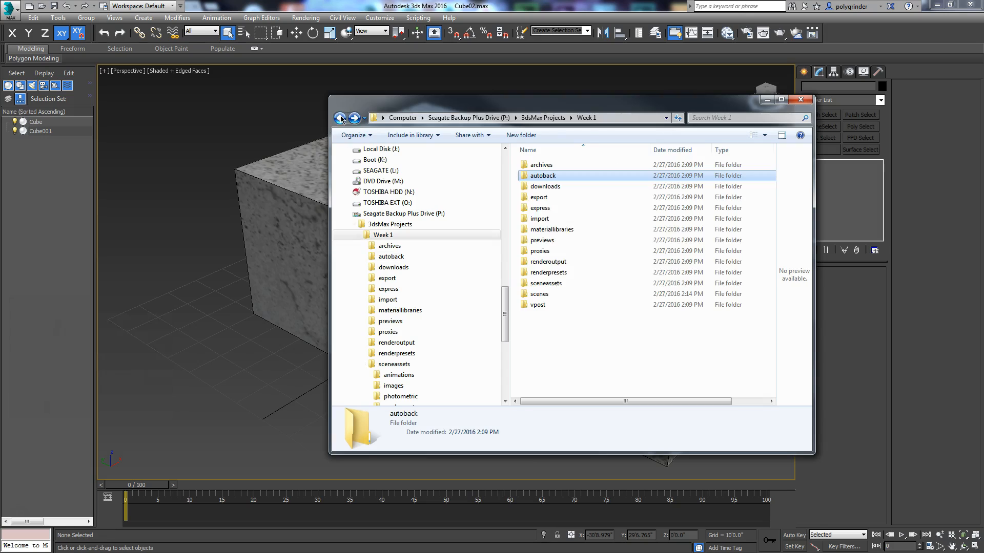
double_click(537, 298)
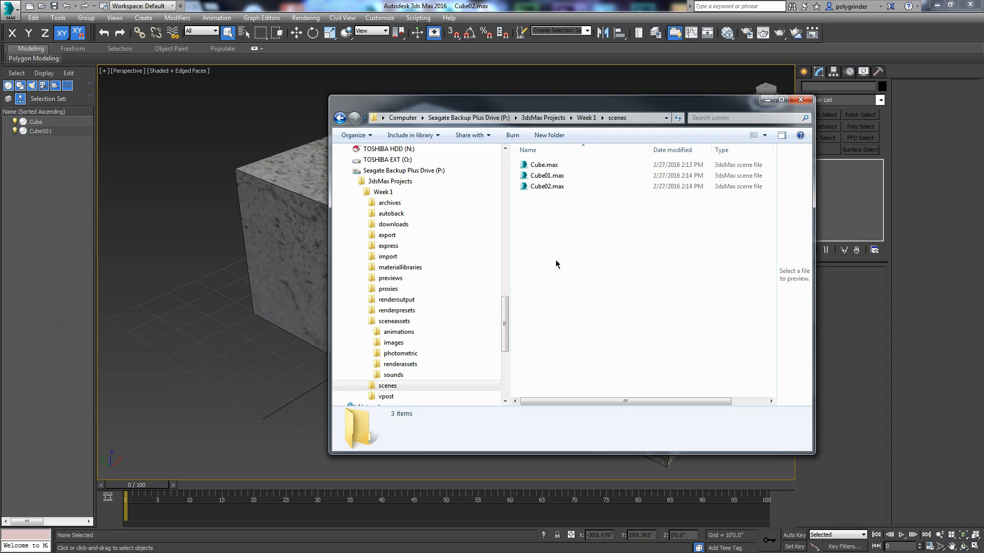
left_click(338, 119)
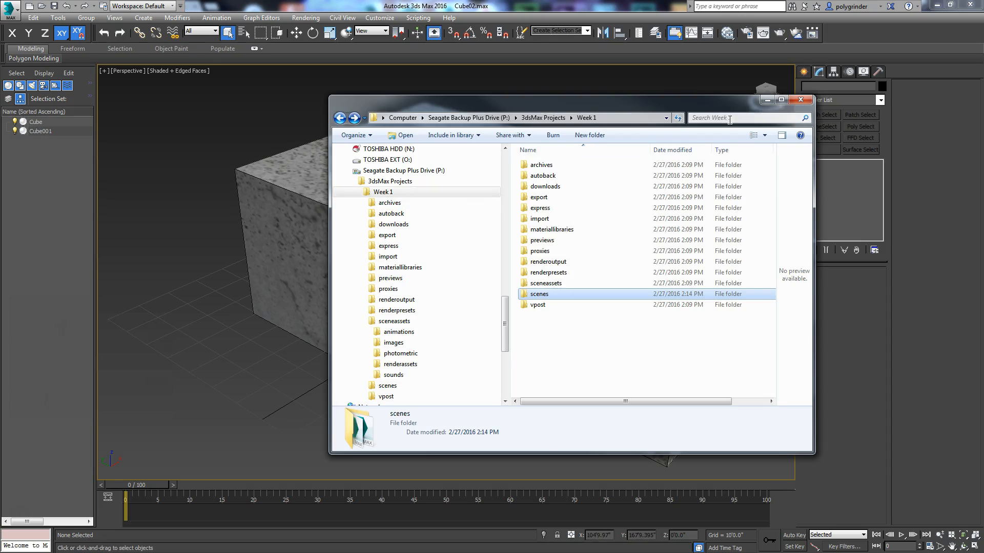
left_click(768, 99)
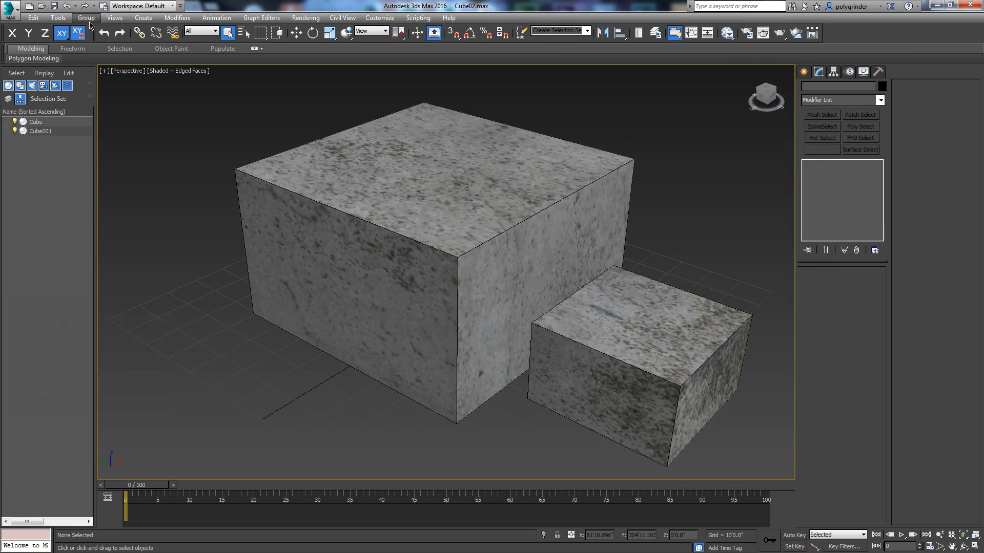
Archive the scene with its assets as the zip file Cube02 in the Week 1 project's archives folder
left_click(10, 9)
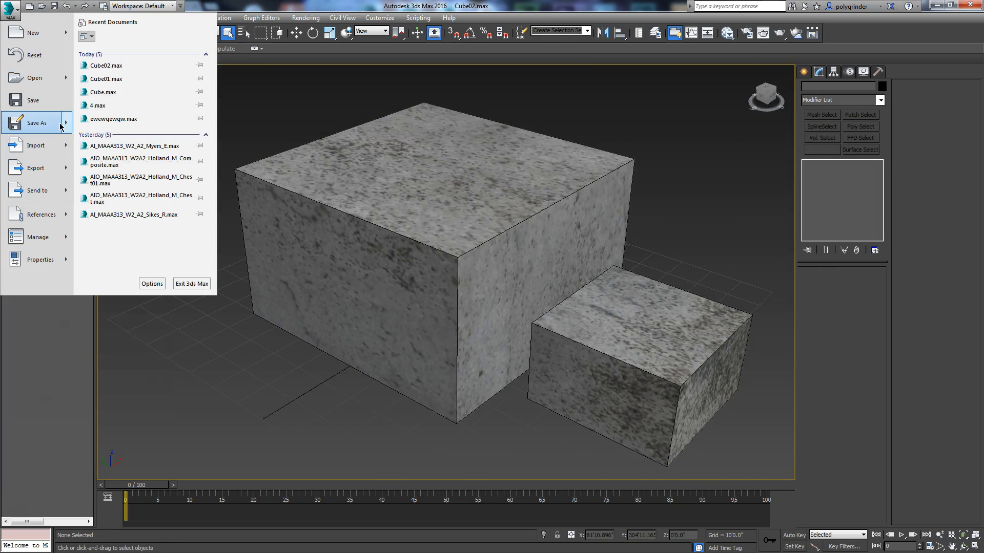
mouse_move(66, 128)
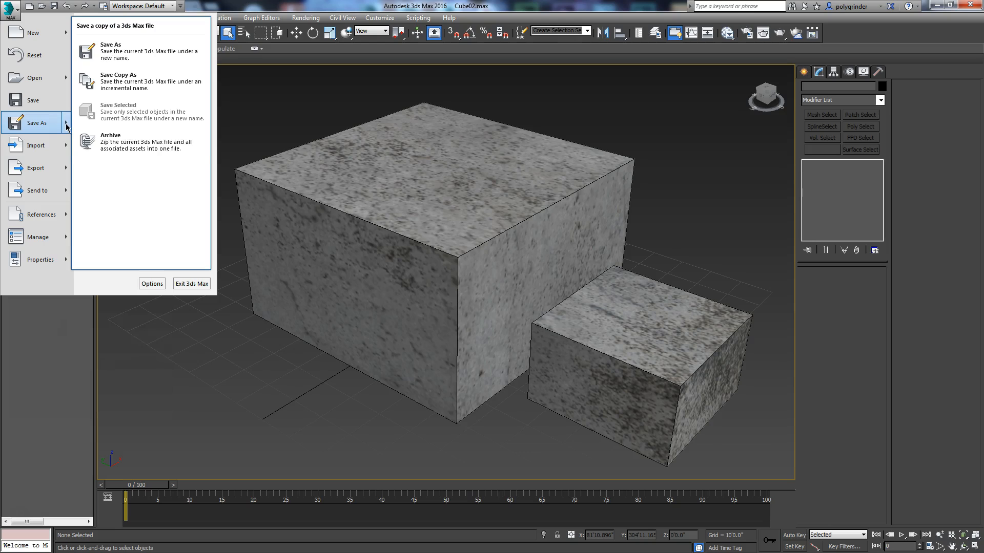
left_click(115, 143)
left_click(245, 49)
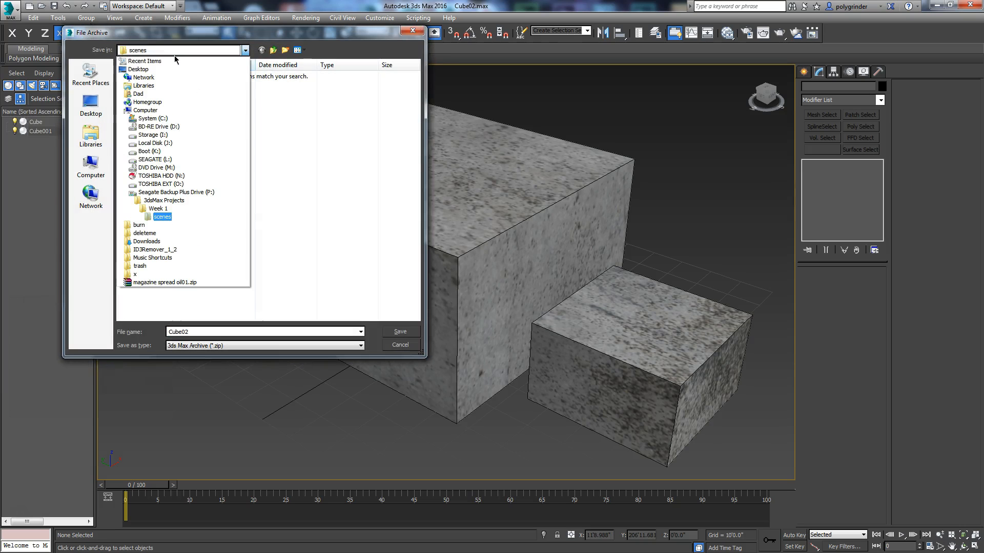
left_click(167, 211)
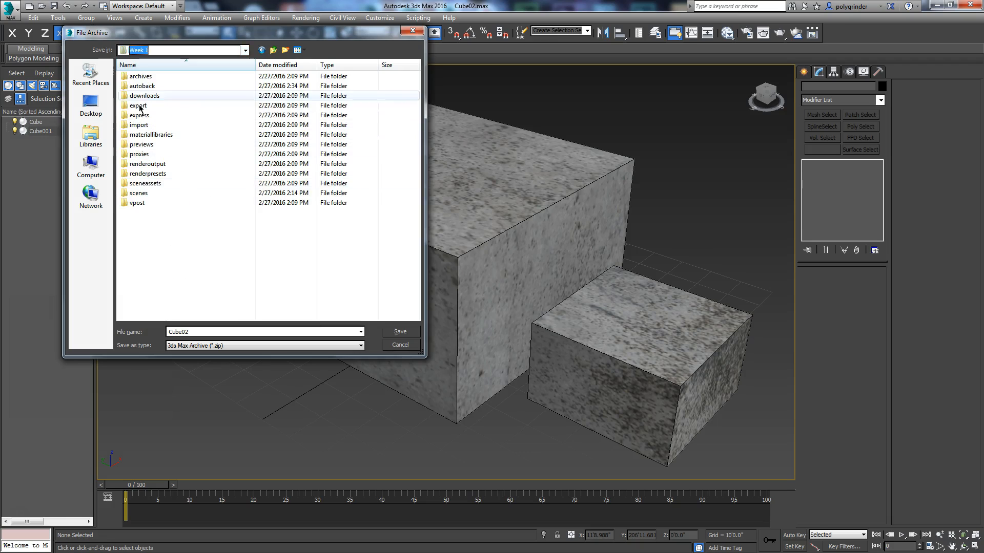
double_click(139, 74)
left_click_drag(131, 36, 269, 63)
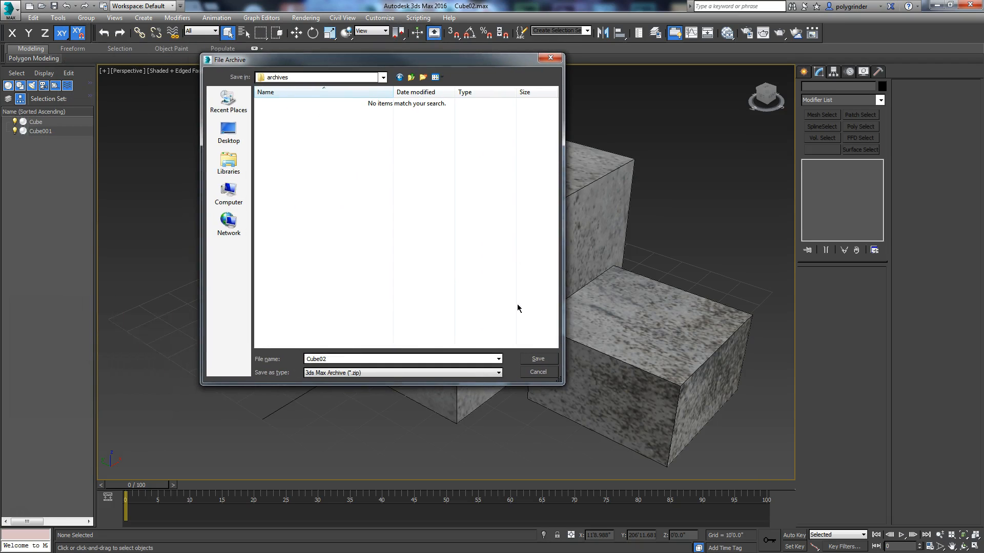
left_click(544, 359)
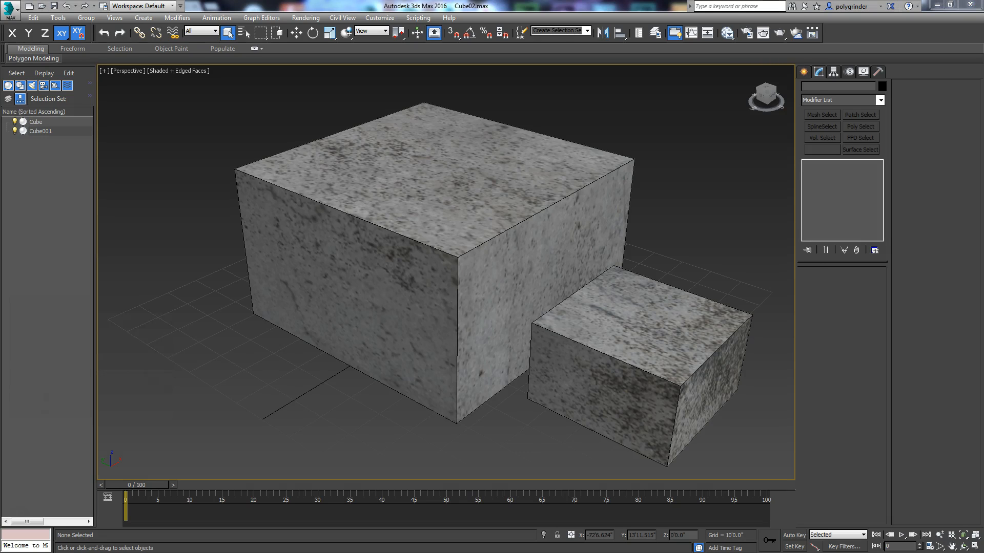
Switch to File Explorer, open Cube02.zip from the archives folder, inspect its 3dsMax Projects contents down to sceneassets\images, and close the archive
key("alt+Tab")
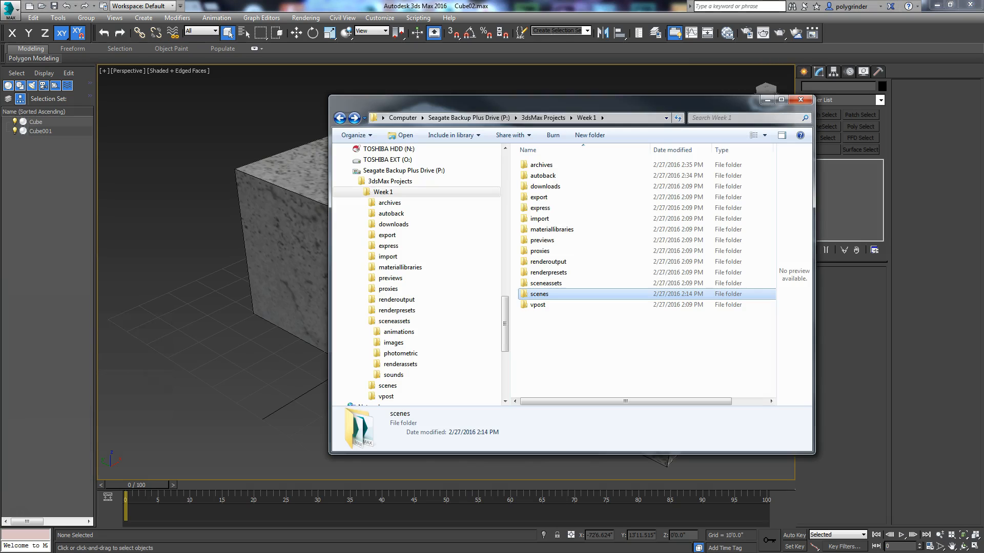
double_click(547, 165)
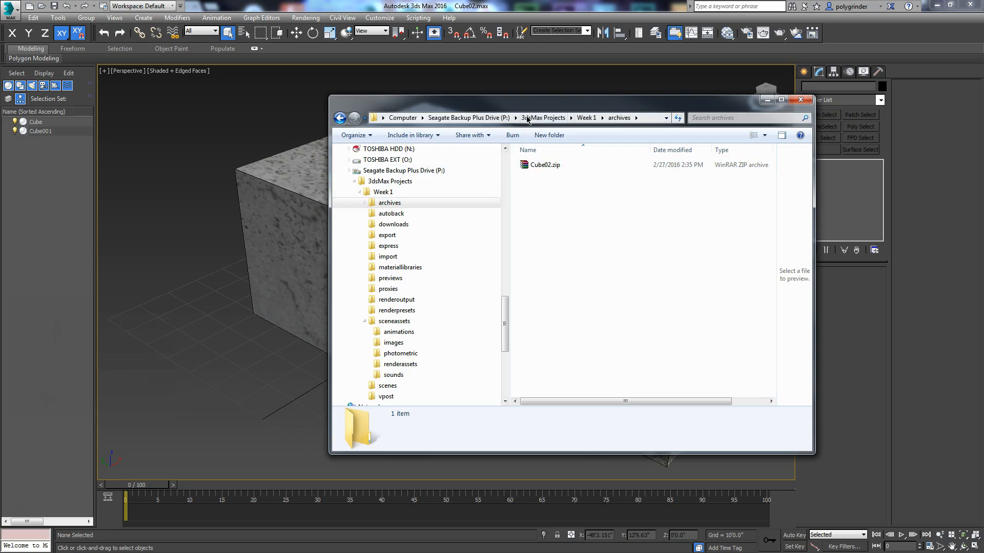
double_click(526, 166)
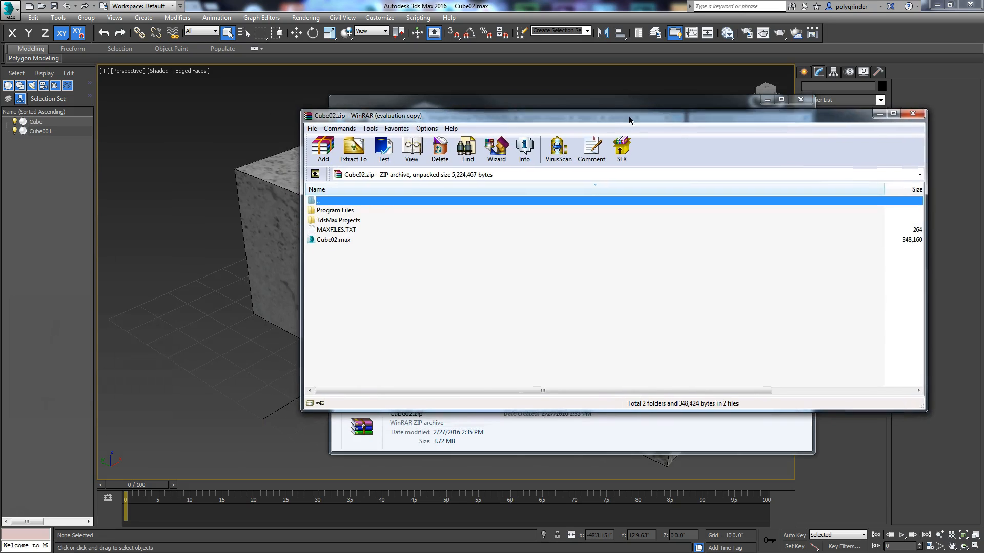
left_click(653, 266)
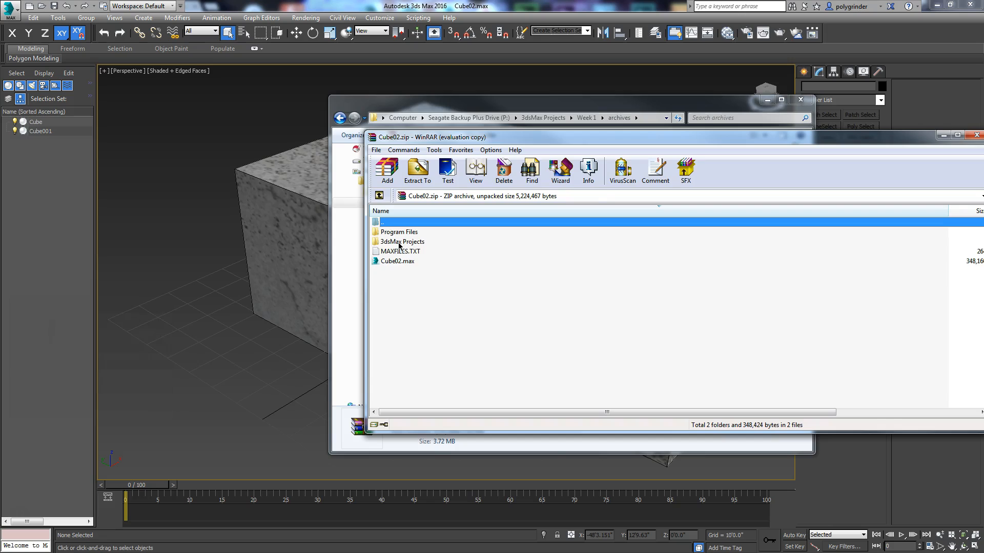
double_click(399, 243)
double_click(390, 234)
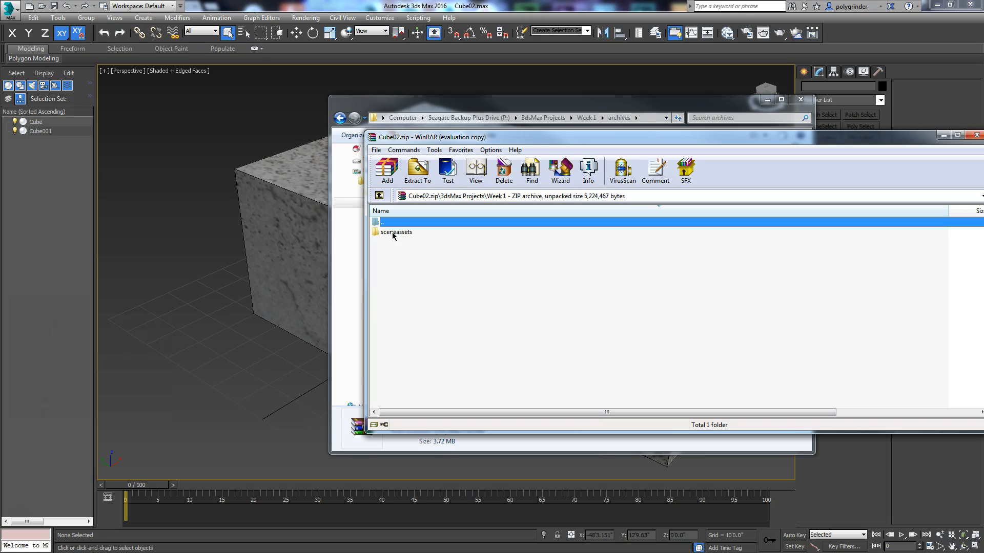
double_click(393, 234)
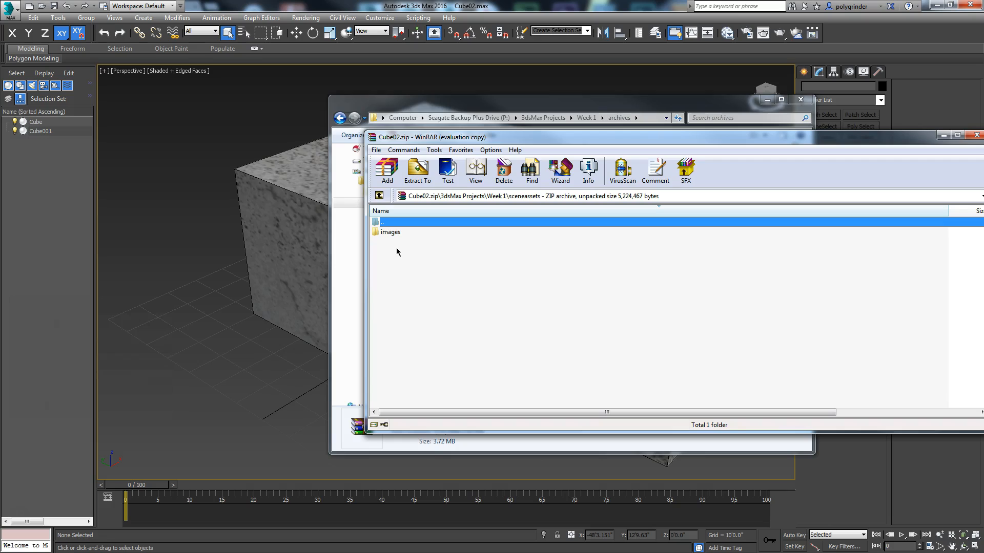
double_click(391, 233)
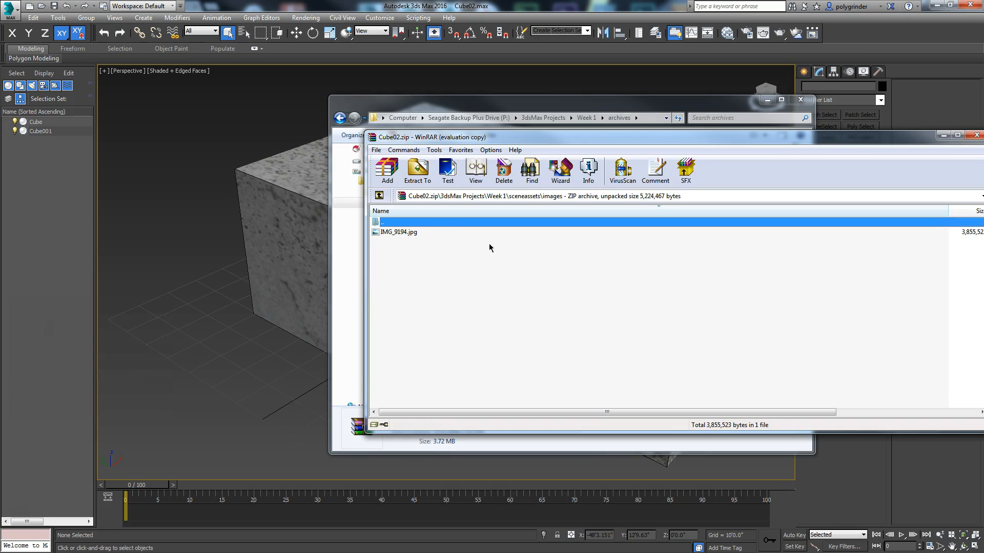
left_click_drag(578, 138, 279, 206)
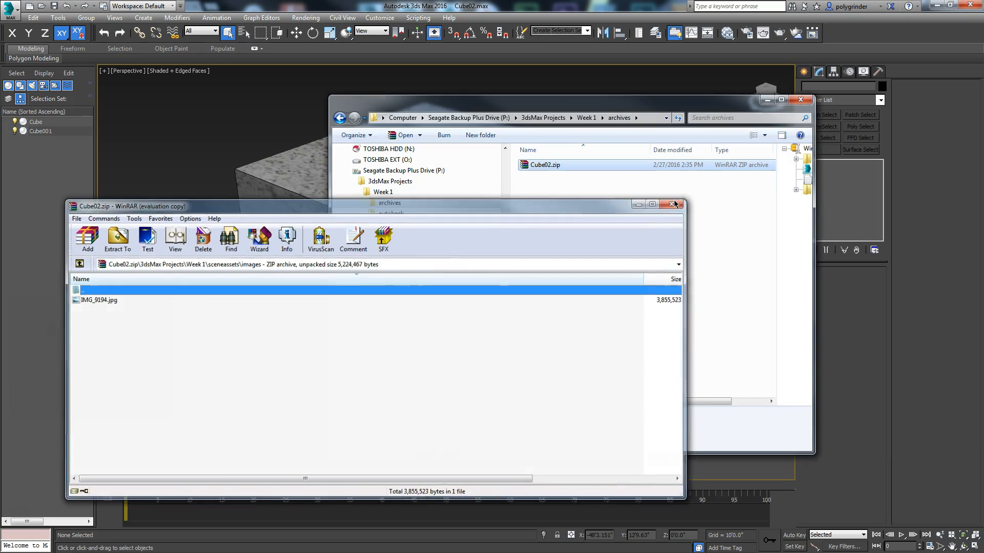
left_click(673, 204)
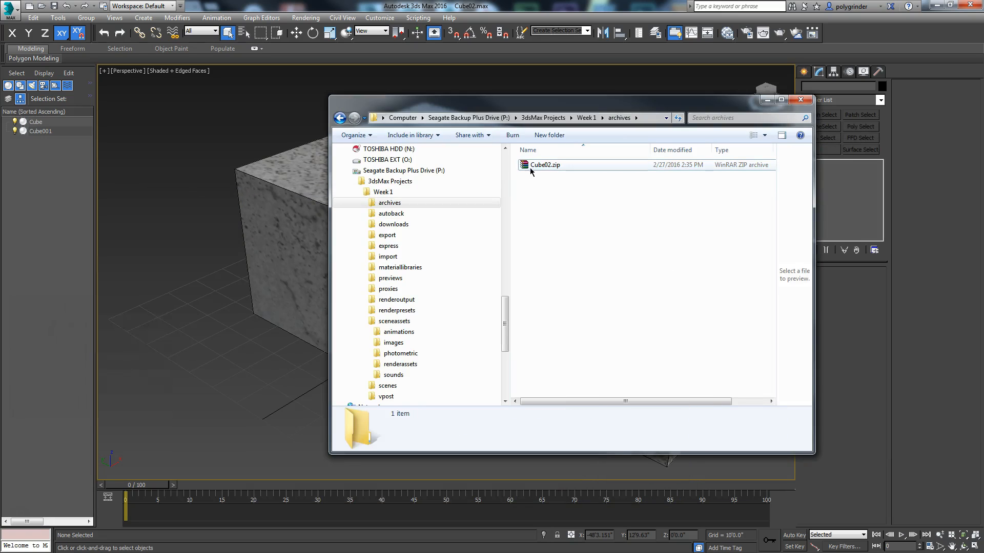
Review the Week 1 project folder and its archives subfolder, and close the File Explorer window
left_click(586, 117)
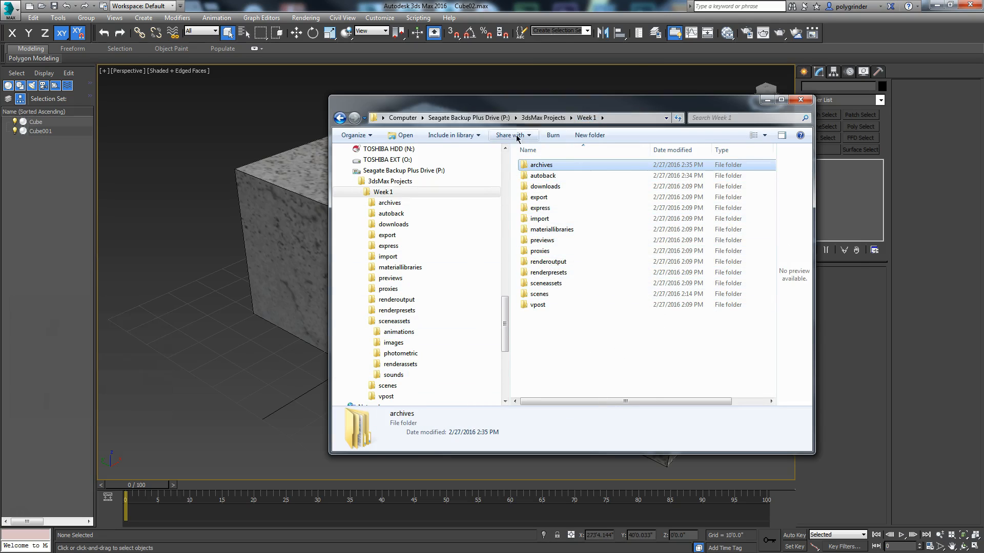
double_click(538, 165)
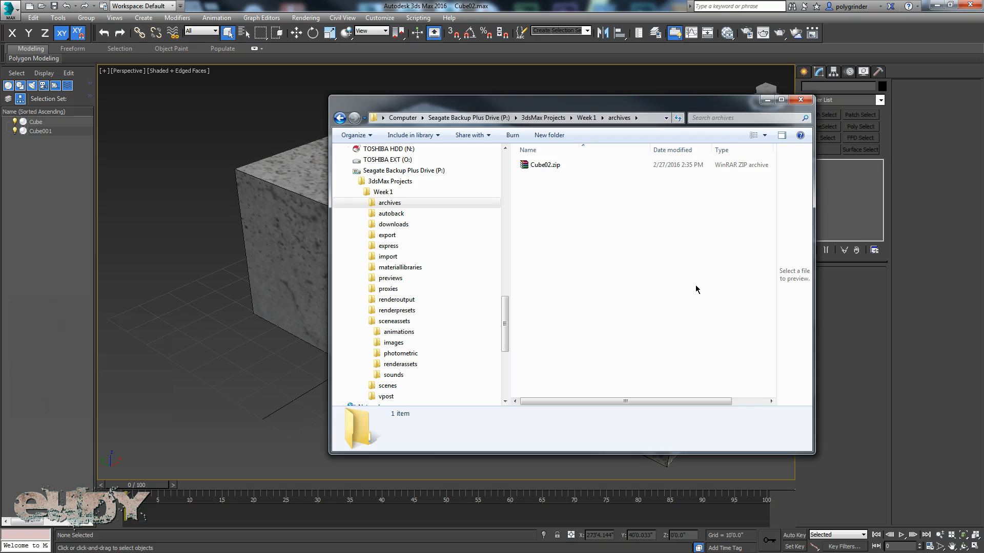
left_click_drag(711, 107, 566, 126)
left_click(653, 120)
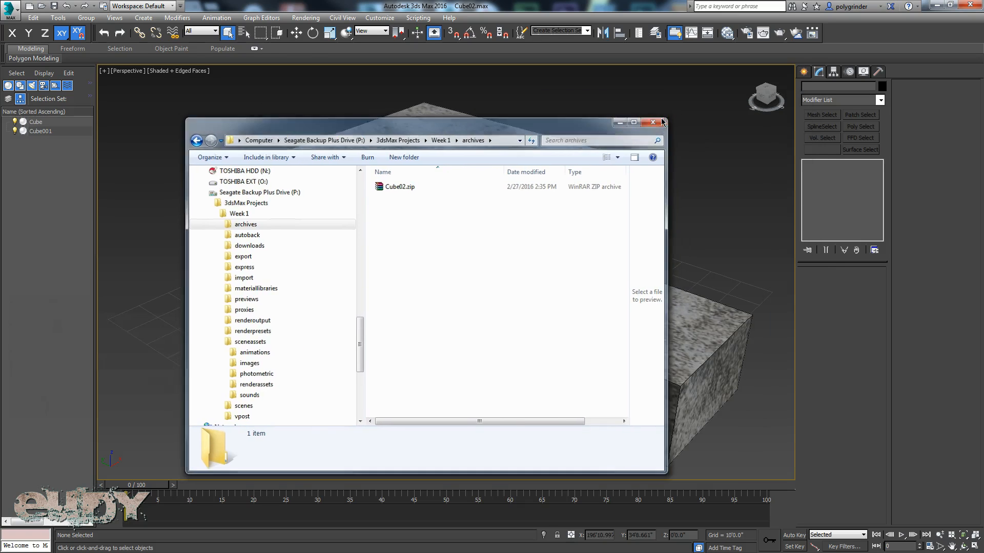